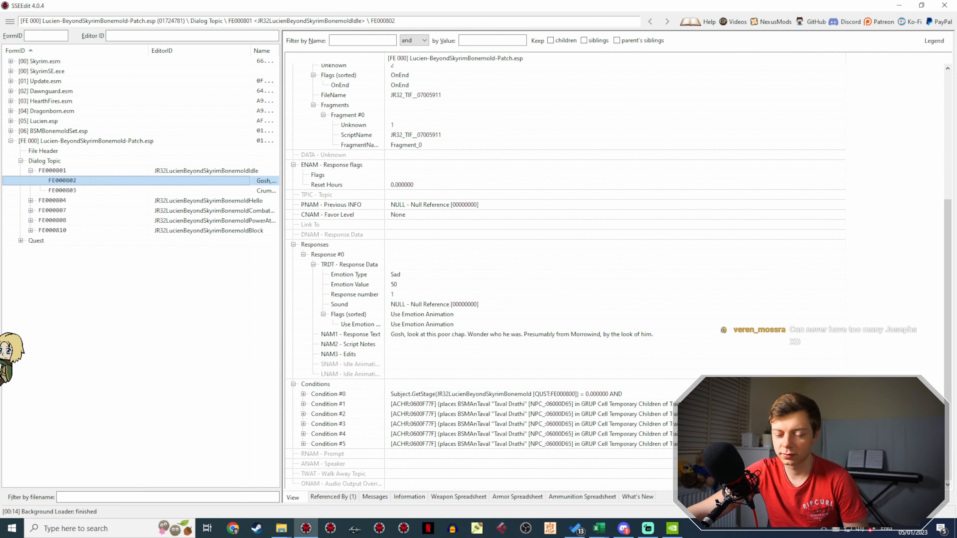
Step: Widen the plugin's value column and the element-name column in the FE000802 record view to make the long condition entries readable
drag(845, 57, 956, 56)
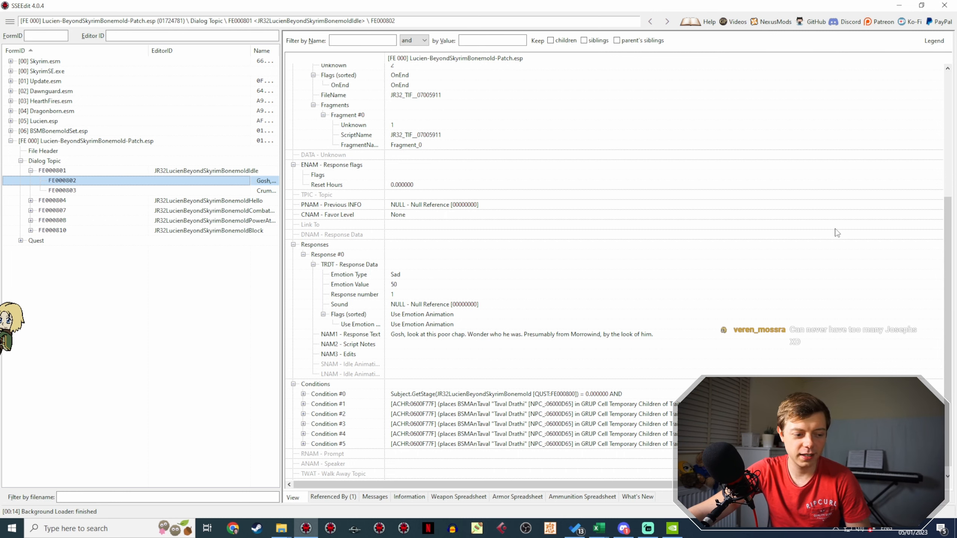
drag(486, 485, 499, 484)
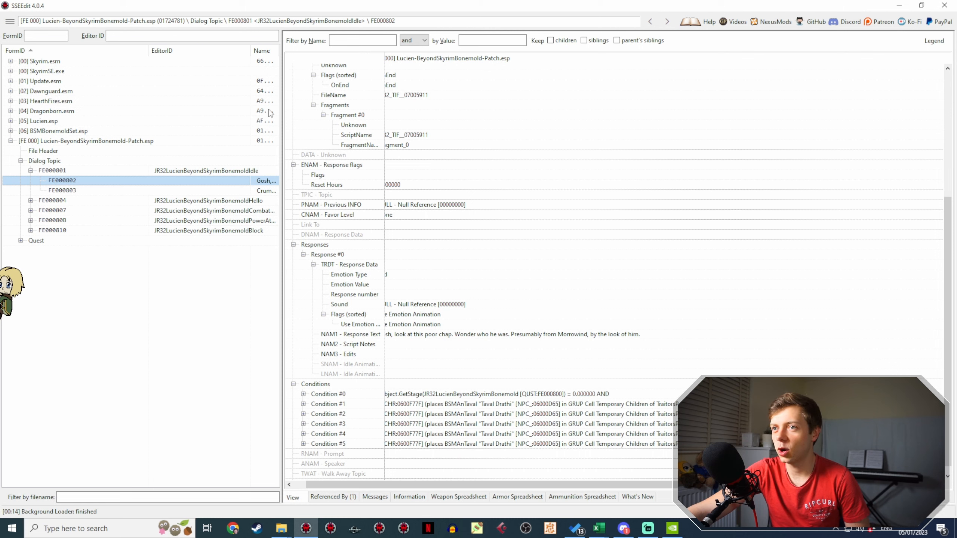
drag(384, 54, 441, 53)
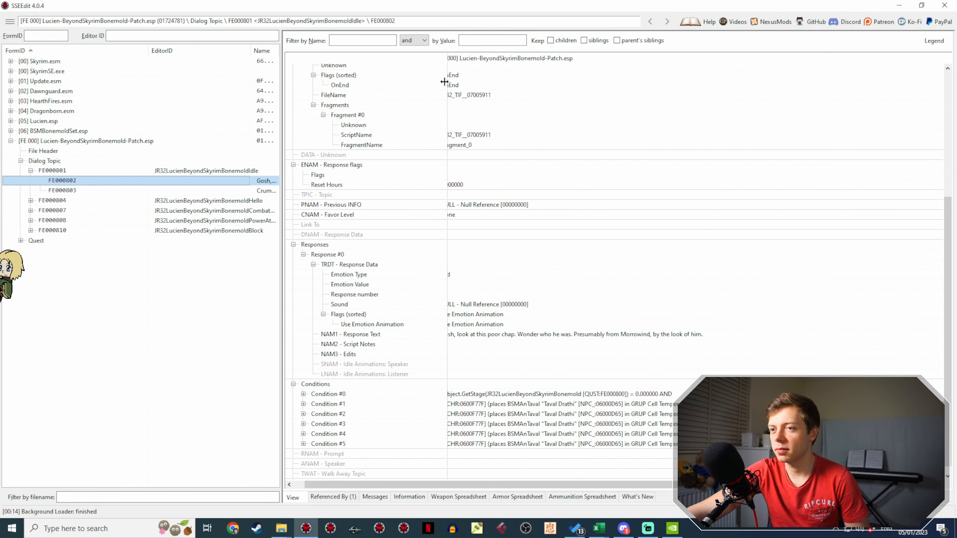
drag(489, 484, 550, 485)
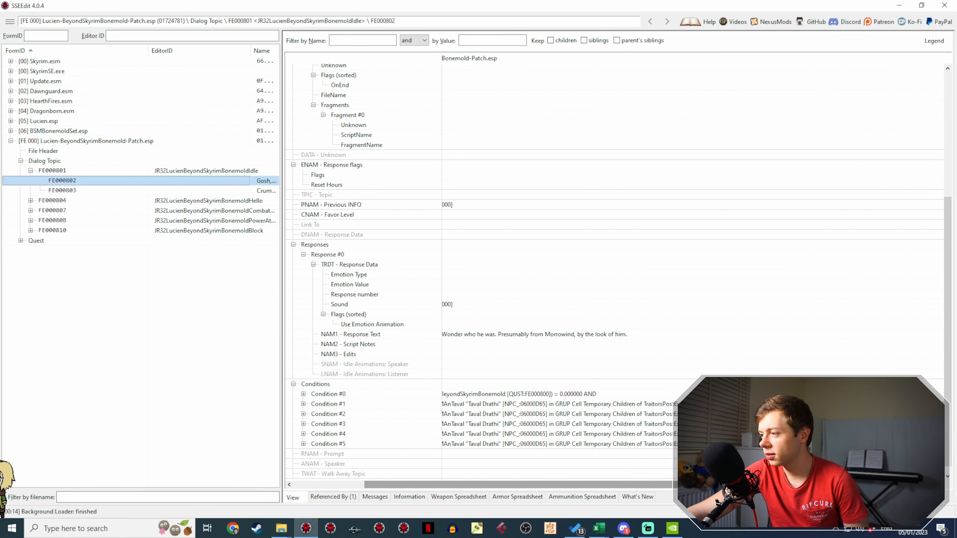
drag(802, 485, 812, 485)
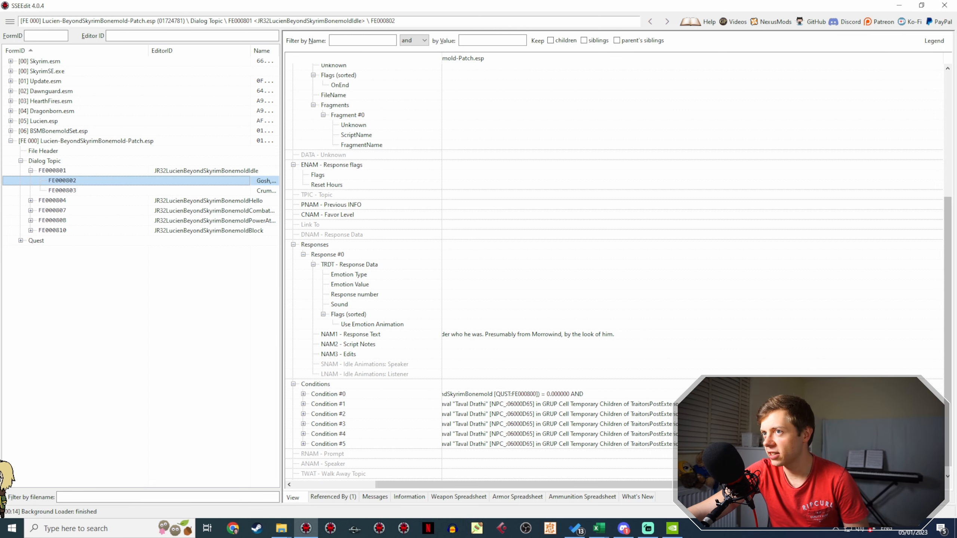
Step: View Condition #1 of FE000802 in full, expand it, and examine its comparison, function, inventory object and reference
double_click(478, 405)
click(627, 338)
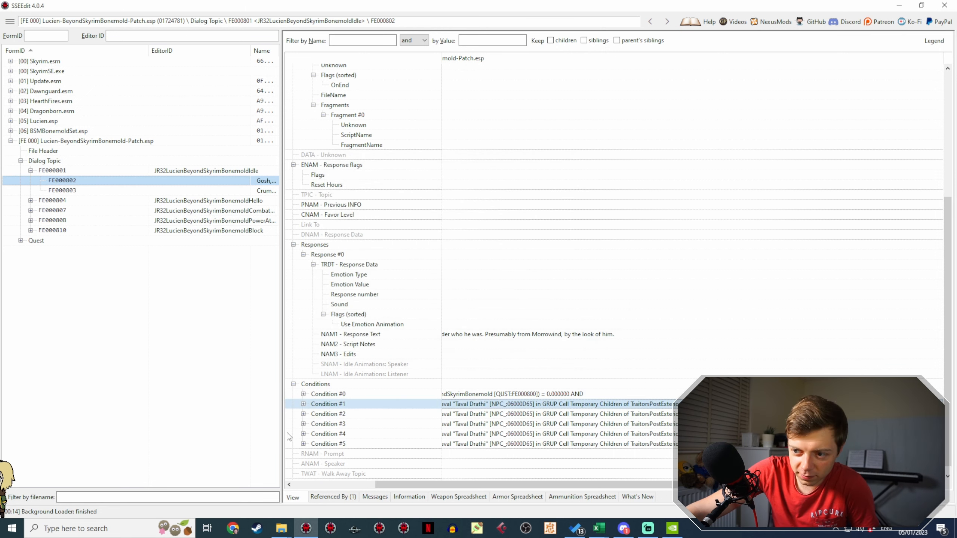
click(304, 404)
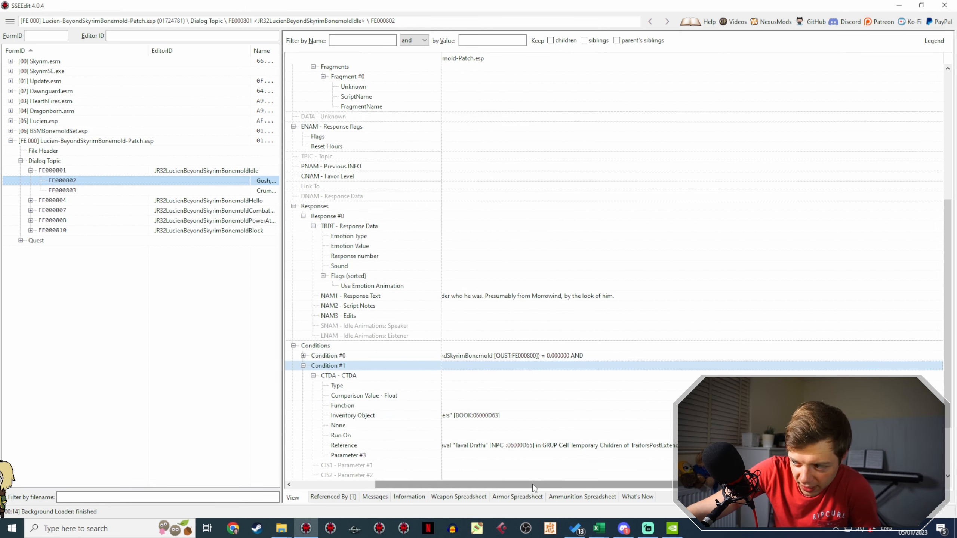
drag(535, 486, 484, 435)
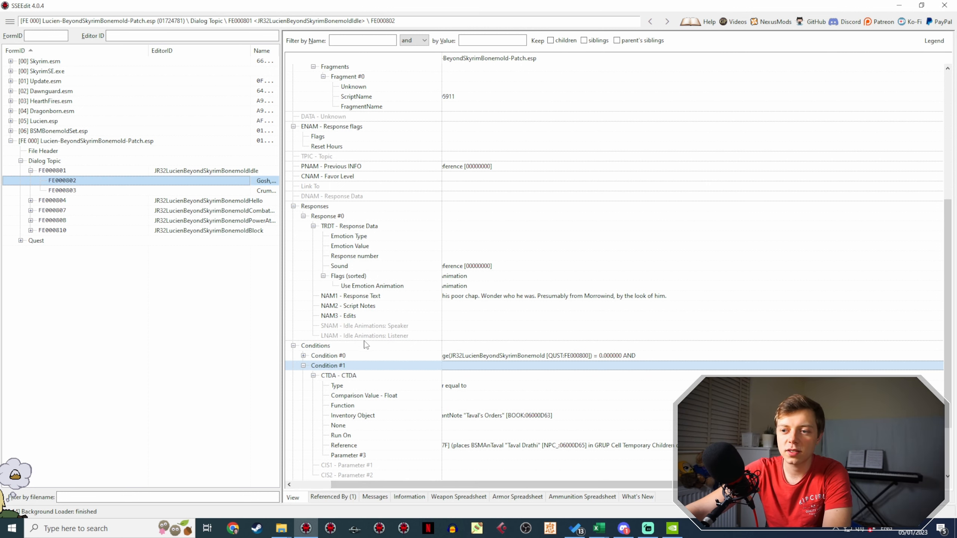
scroll(628, 278, down, 3)
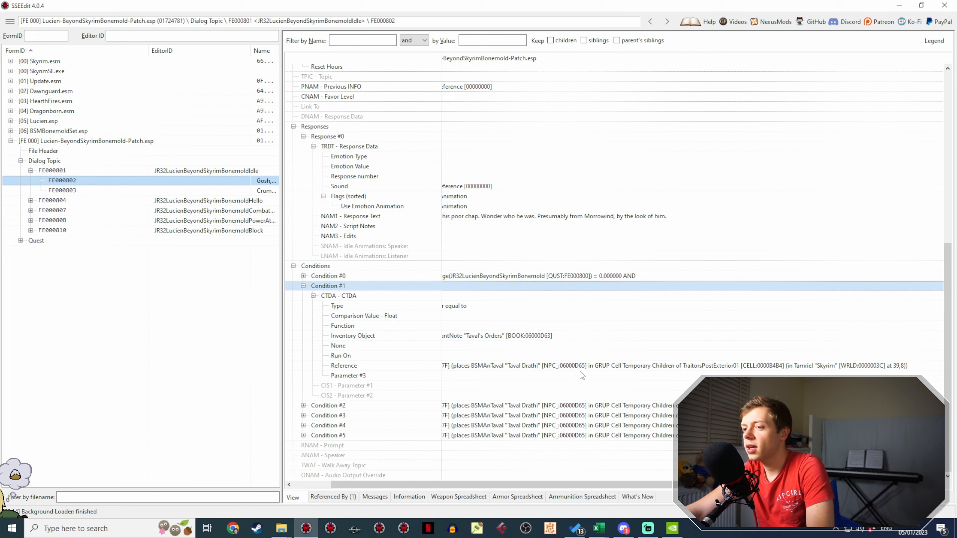
drag(691, 485, 654, 488)
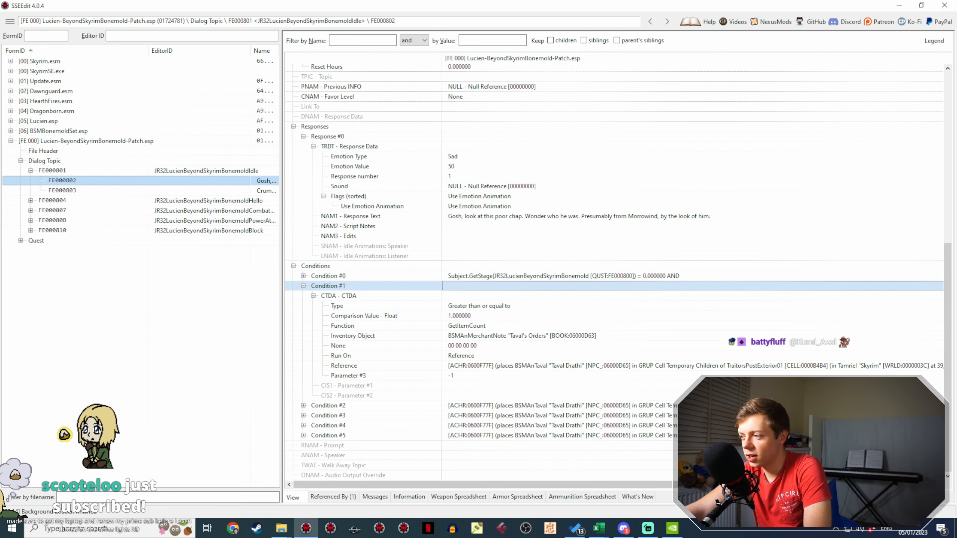
drag(697, 485, 953, 486)
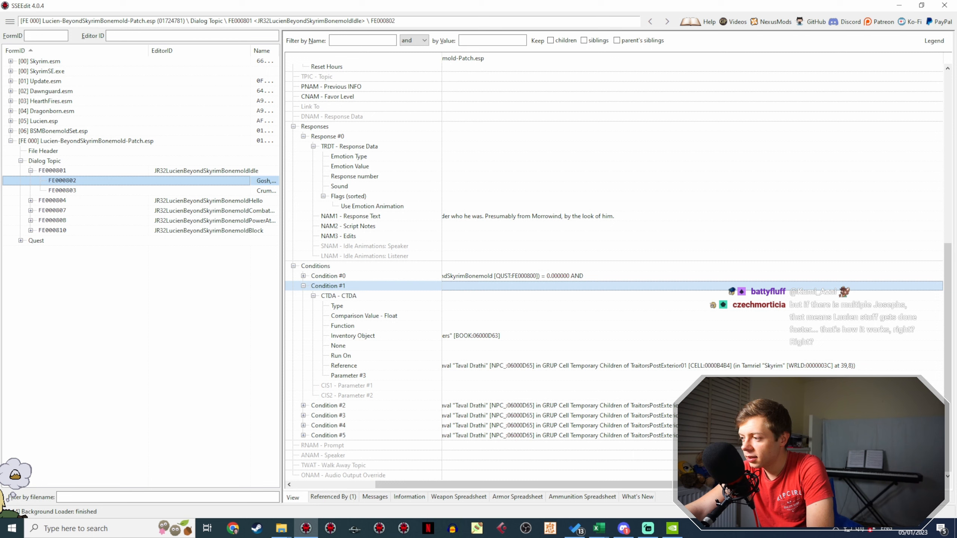
Step: Expand Conditions #2 to #5 of FE000802 and examine the function, comparison value and reference of each
double_click(652, 436)
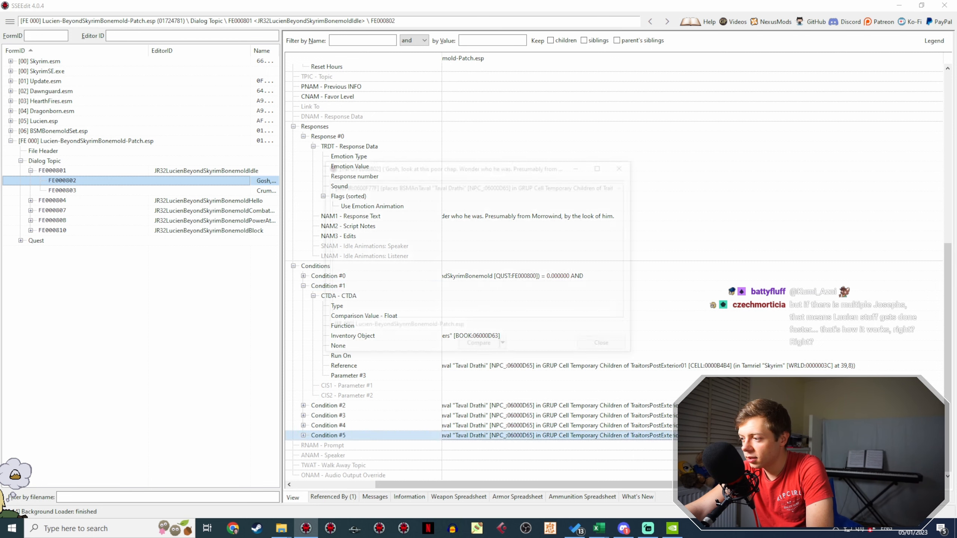
click(606, 348)
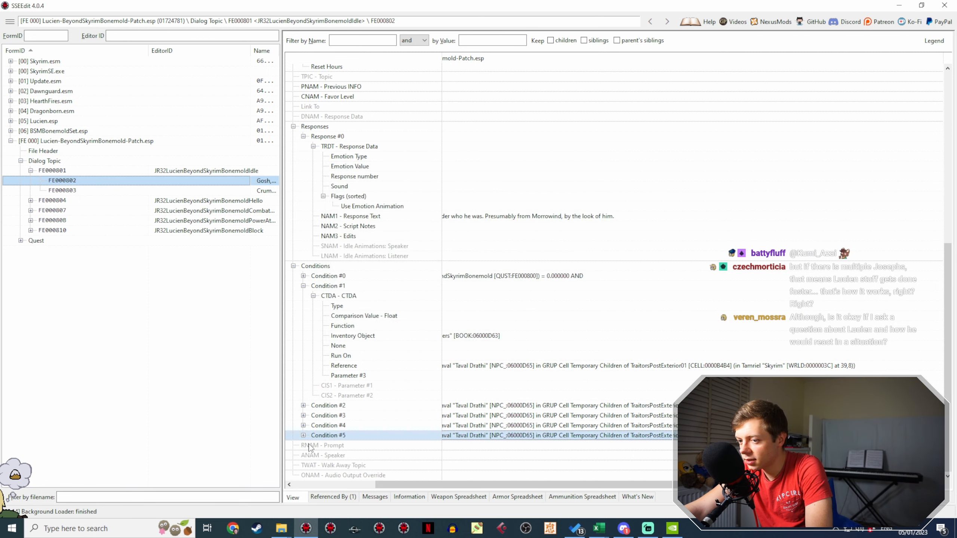
scroll(309, 447, down, 2)
click(303, 346)
click(303, 335)
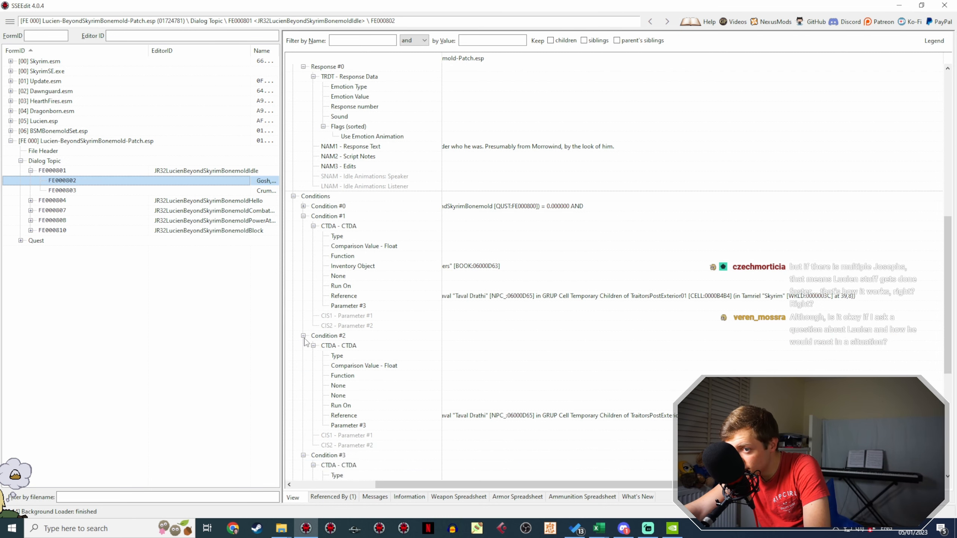
scroll(311, 365, down, 6)
click(303, 396)
scroll(519, 349, down, 5)
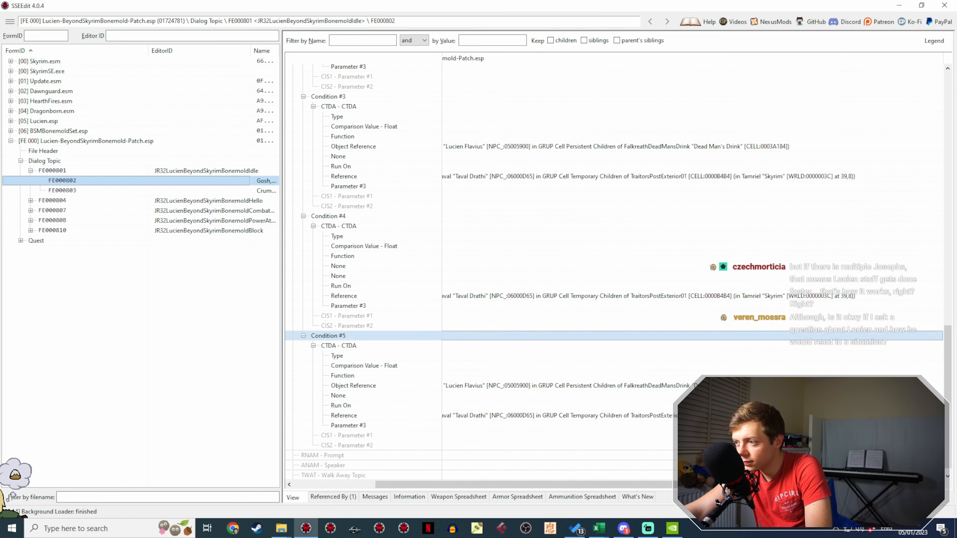
drag(708, 485, 554, 478)
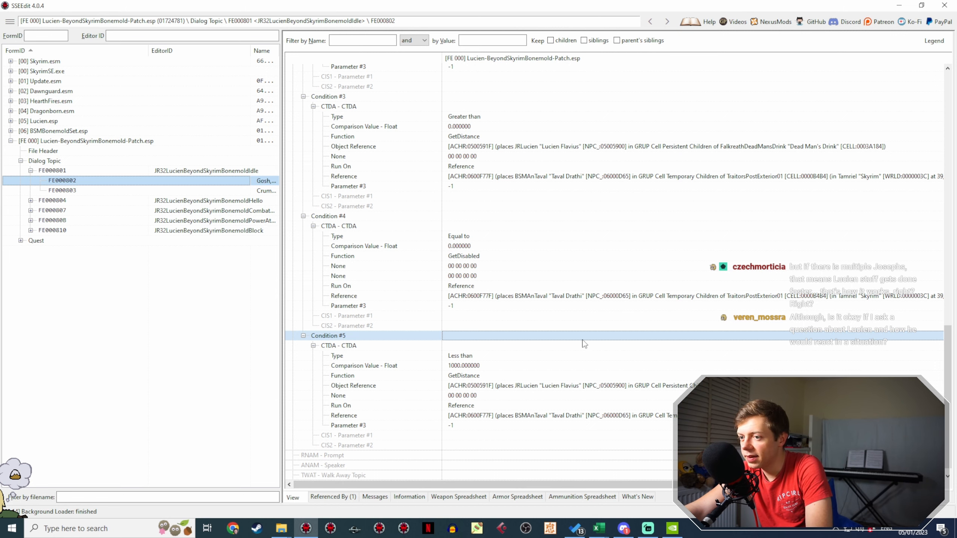
scroll(655, 284, up, 4)
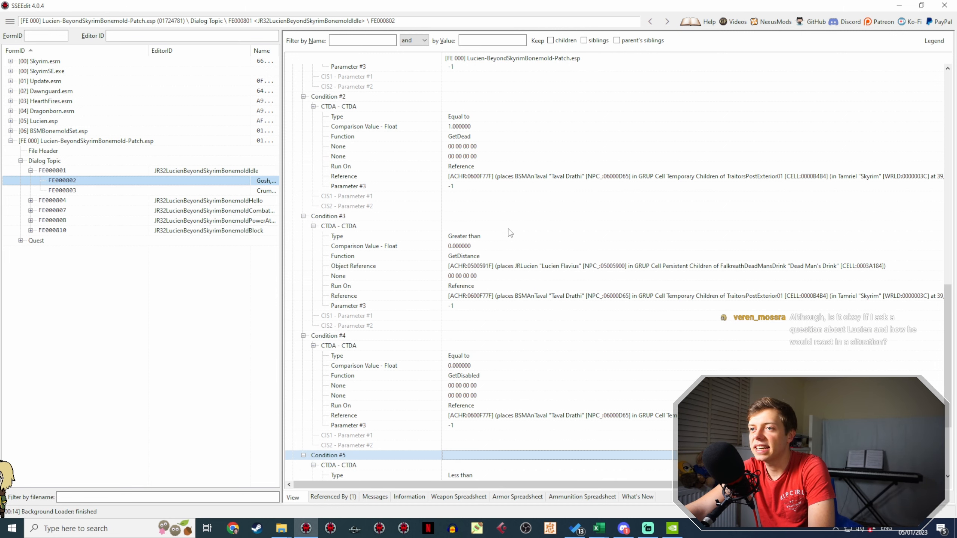
scroll(477, 266, down, 4)
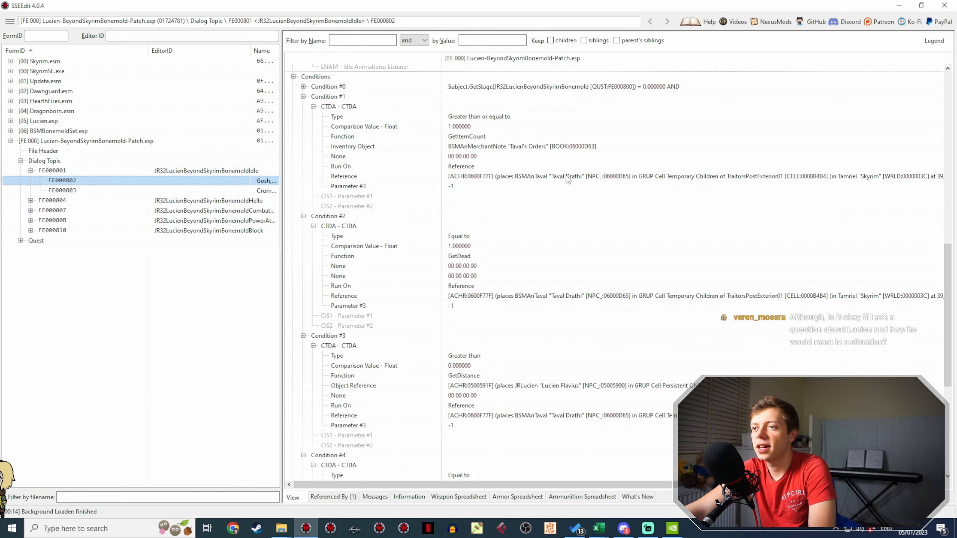
Step: Examine the response text and conditions of idle line FE000803 and of FE000805, the first line under JR32LucienBeyondSkyrimBonemoldHello
click(194, 190)
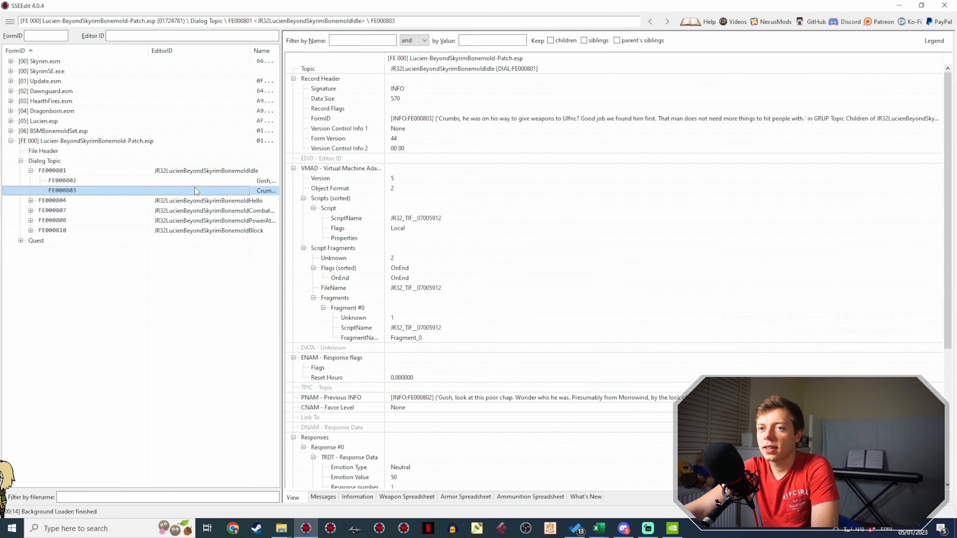
scroll(511, 200, down, 1)
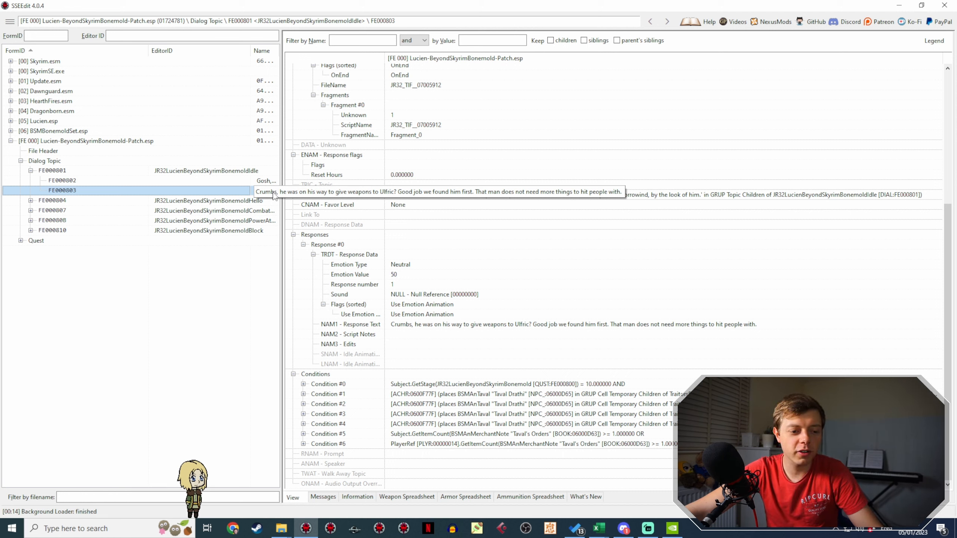
click(222, 201)
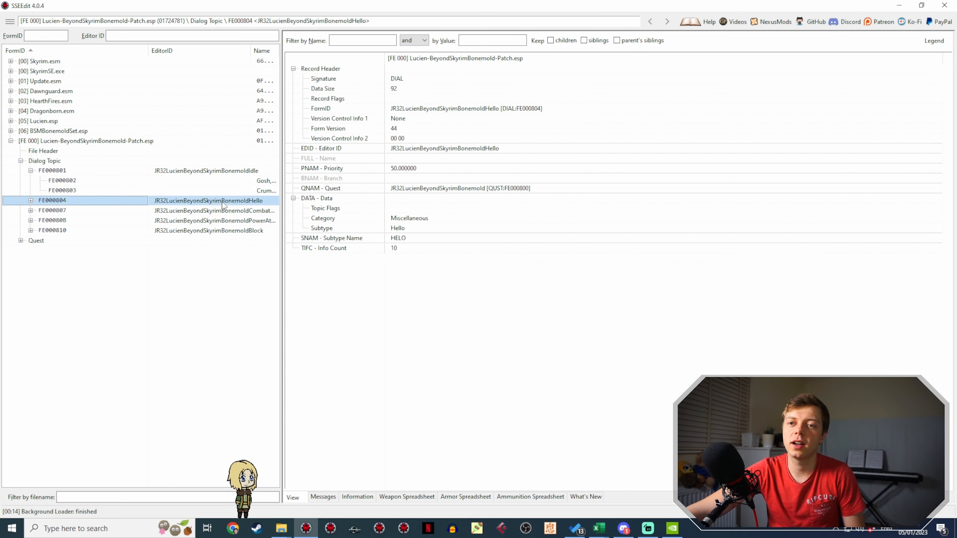
double_click(223, 203)
click(231, 212)
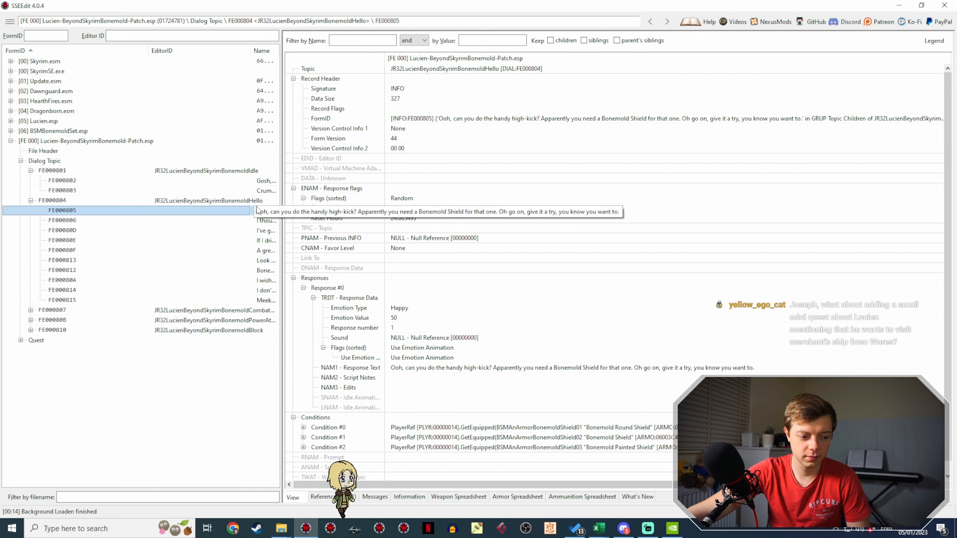
scroll(500, 252, down, 1)
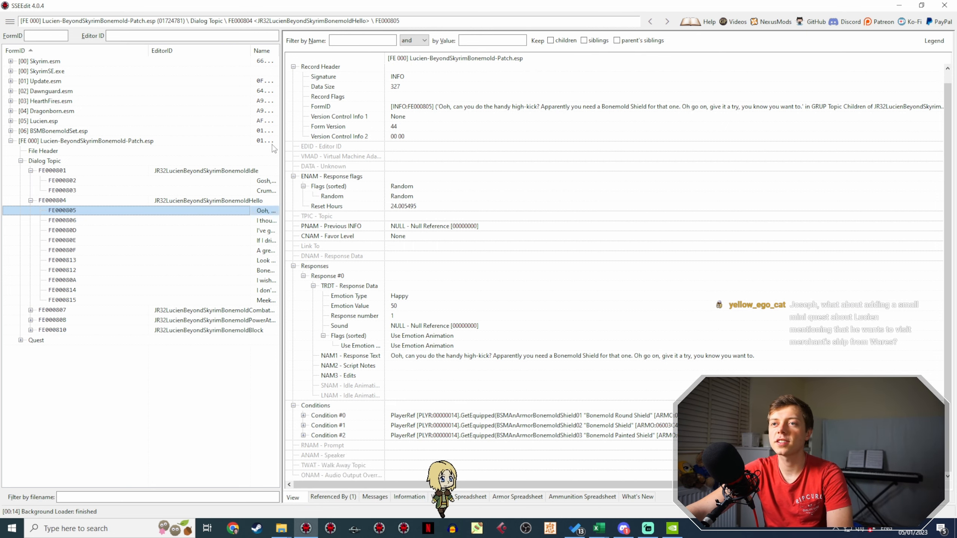
Step: Narrow the EditorID column and widen the record tree to show more of each dialogue line, and examine greeting FE000806
drag(250, 50, 176, 51)
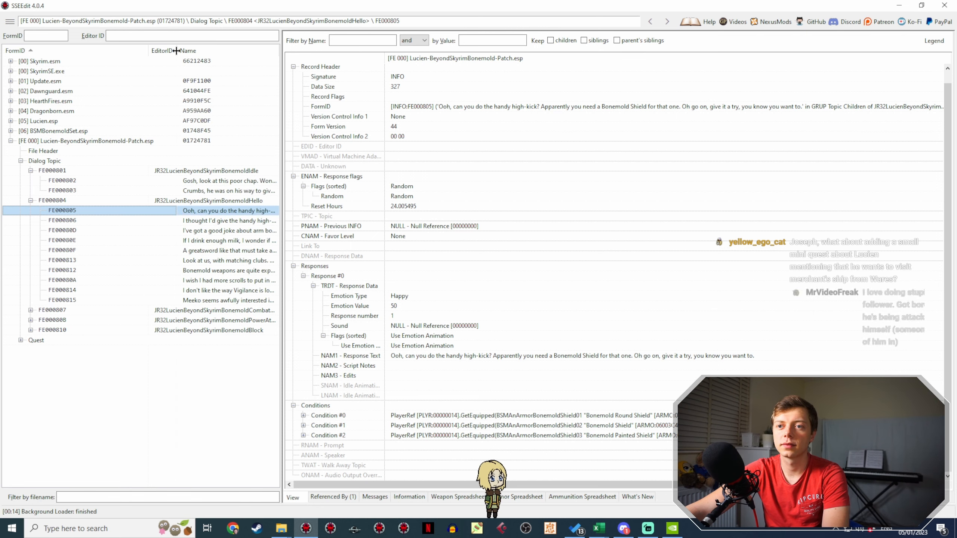
drag(282, 163, 378, 150)
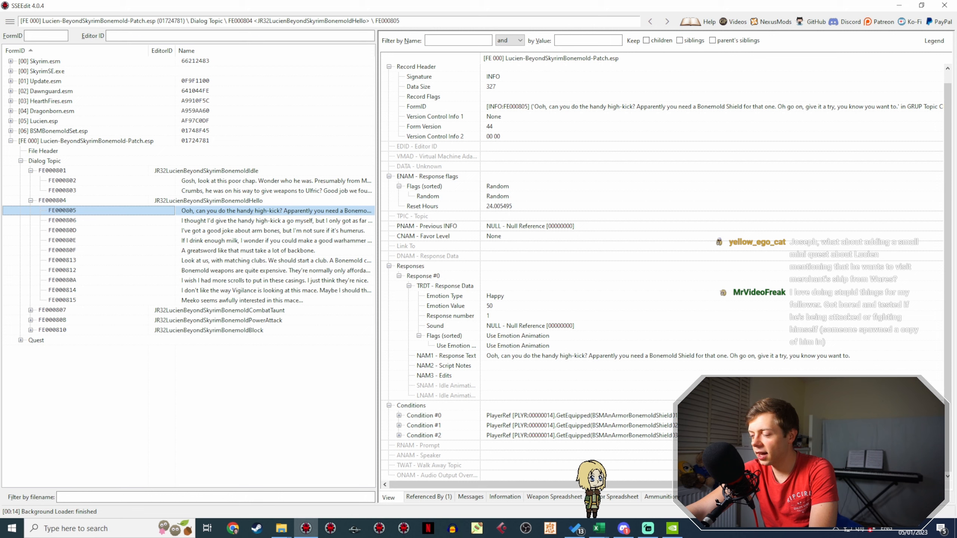
click(330, 221)
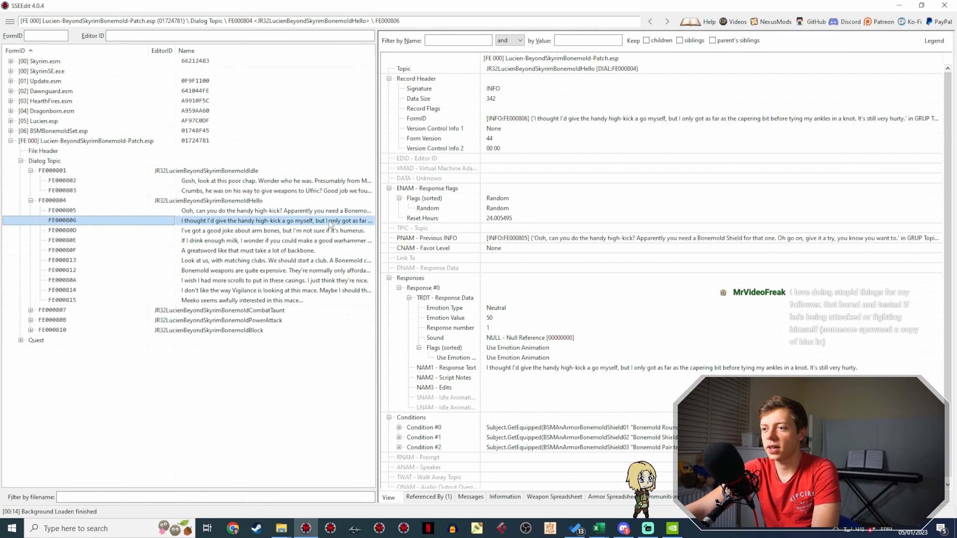
scroll(565, 433, down, 1)
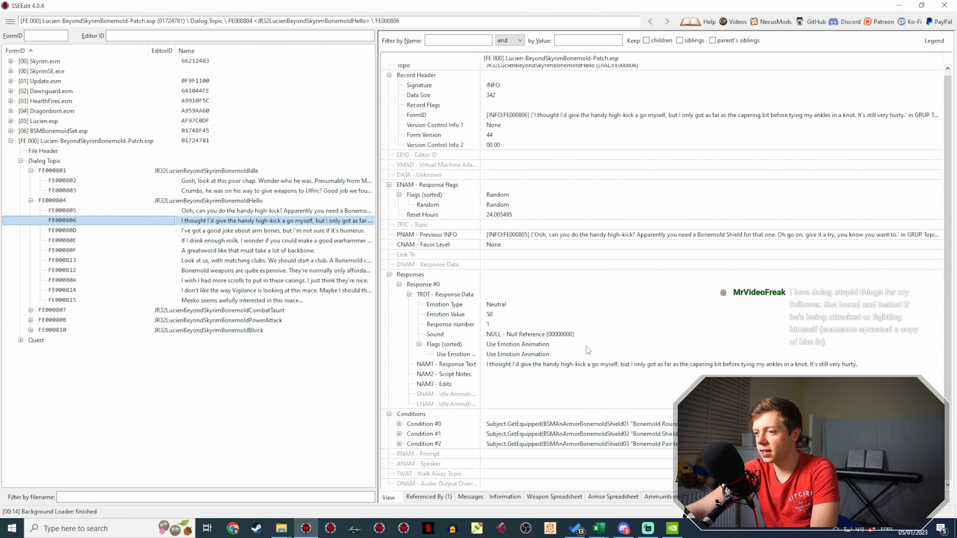
Step: Examine the response text and conditions of greeting lines FE00080D, FE00080E, FE00080F, FE000813, FE000812 and FE00080A
click(312, 230)
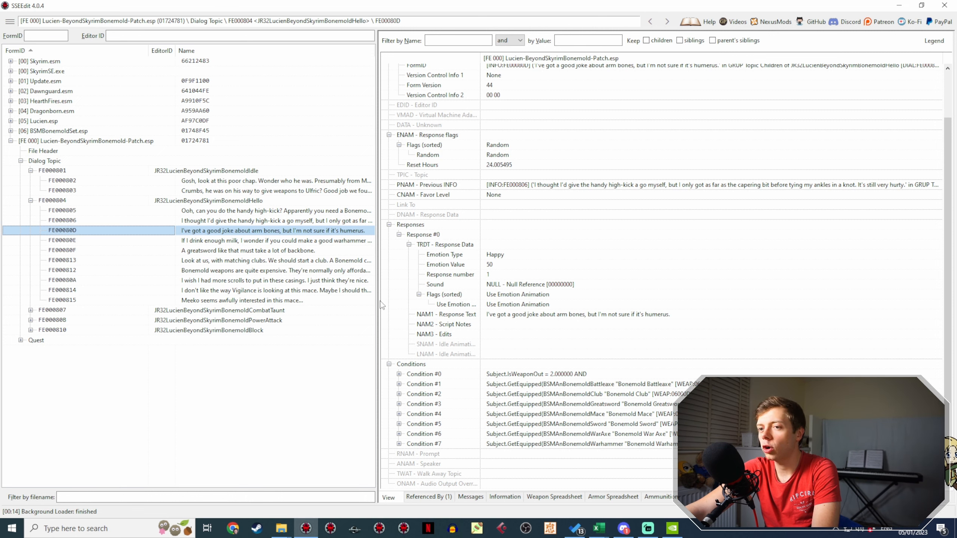
key(Down)
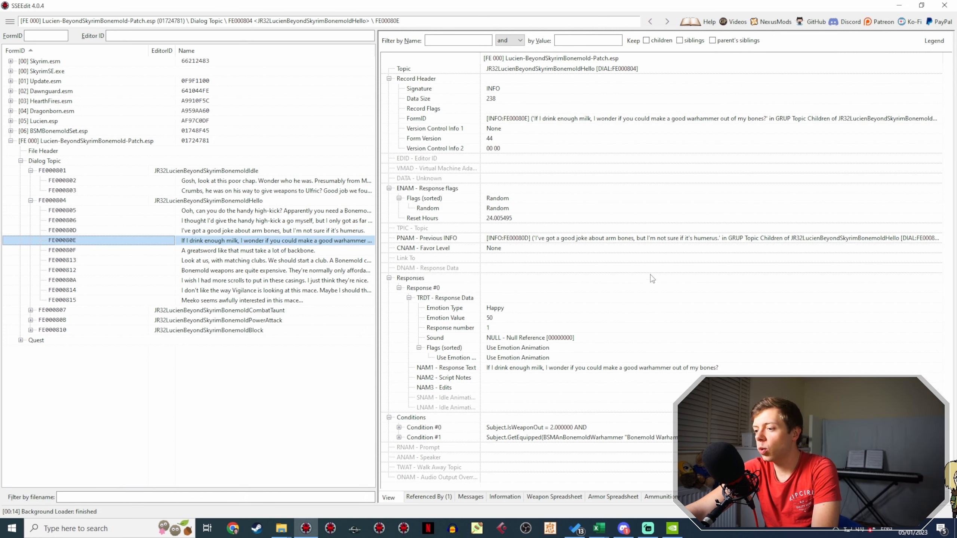
click(319, 250)
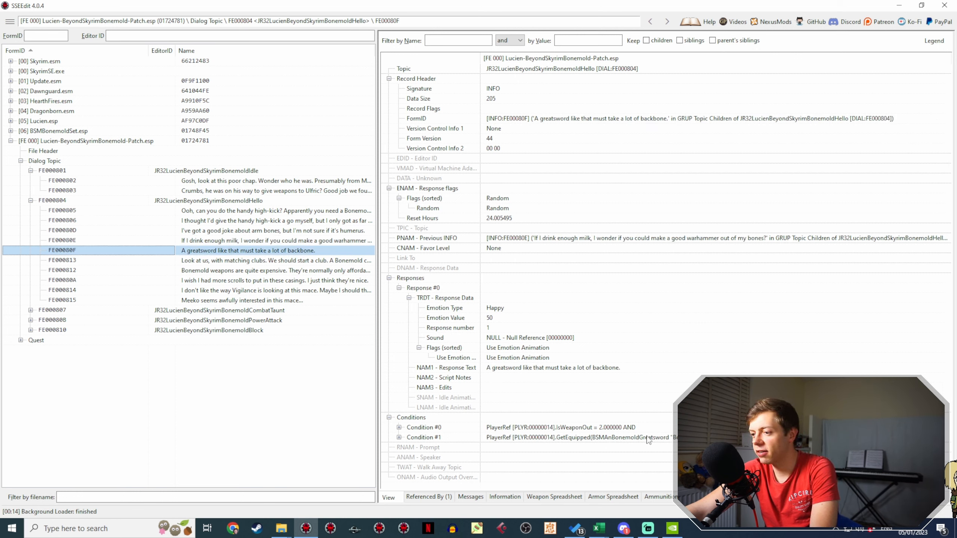
click(245, 261)
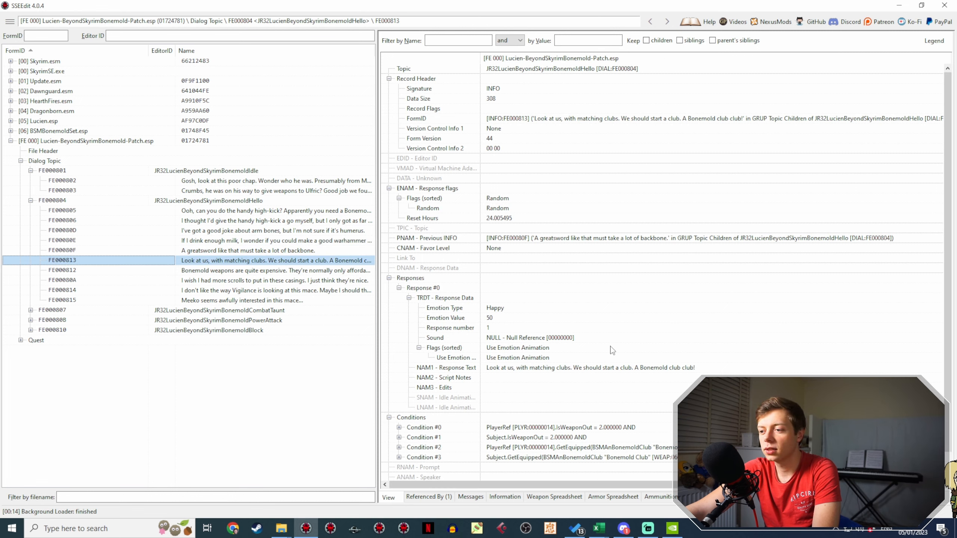
scroll(627, 349, down, 1)
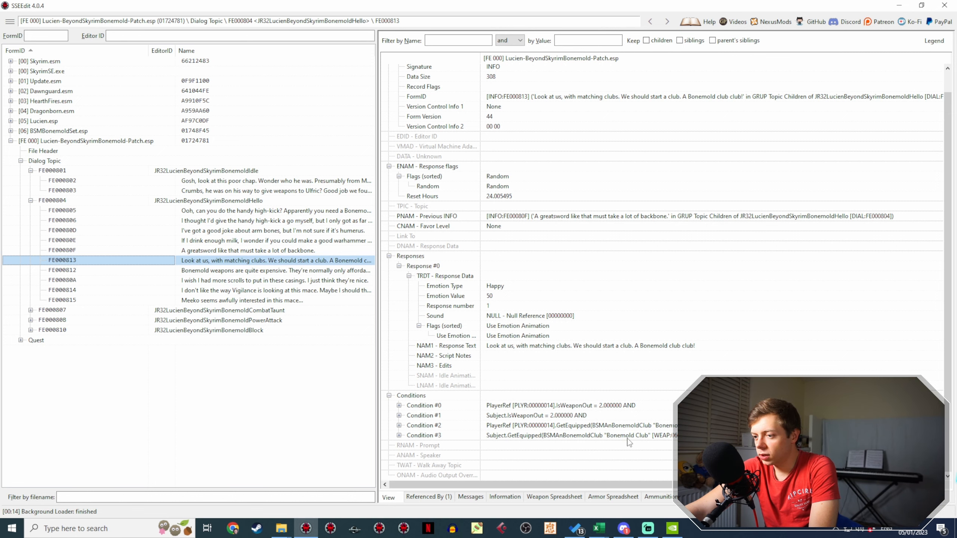
click(304, 271)
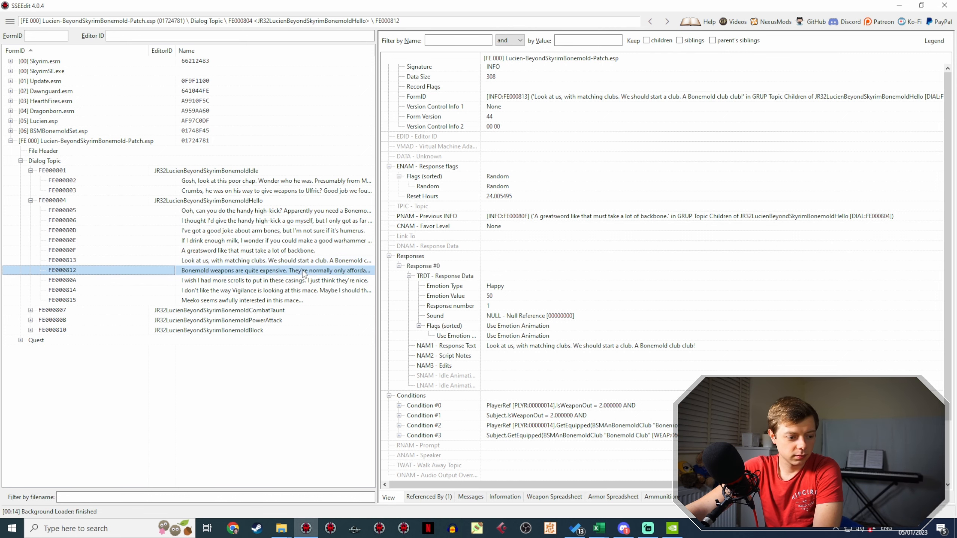
scroll(710, 223, down, 3)
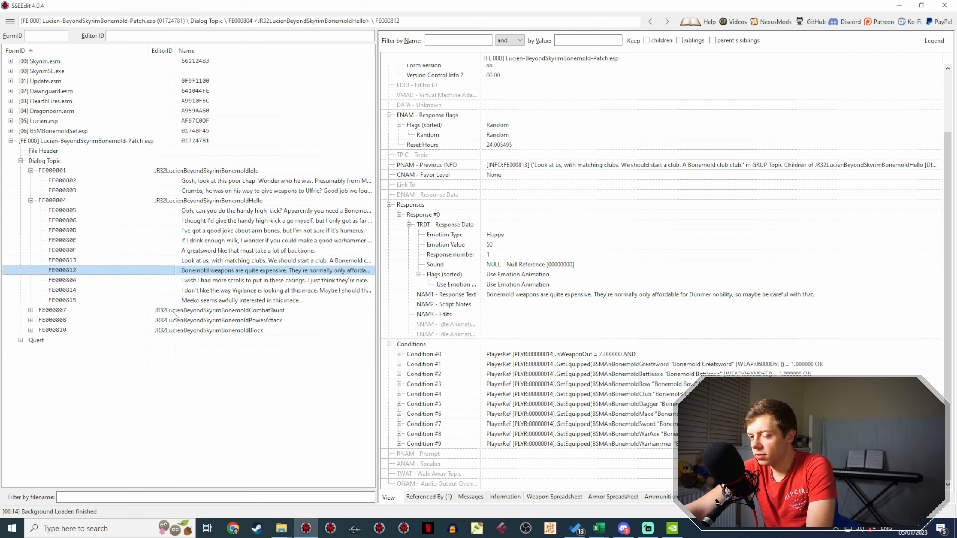
key(Down)
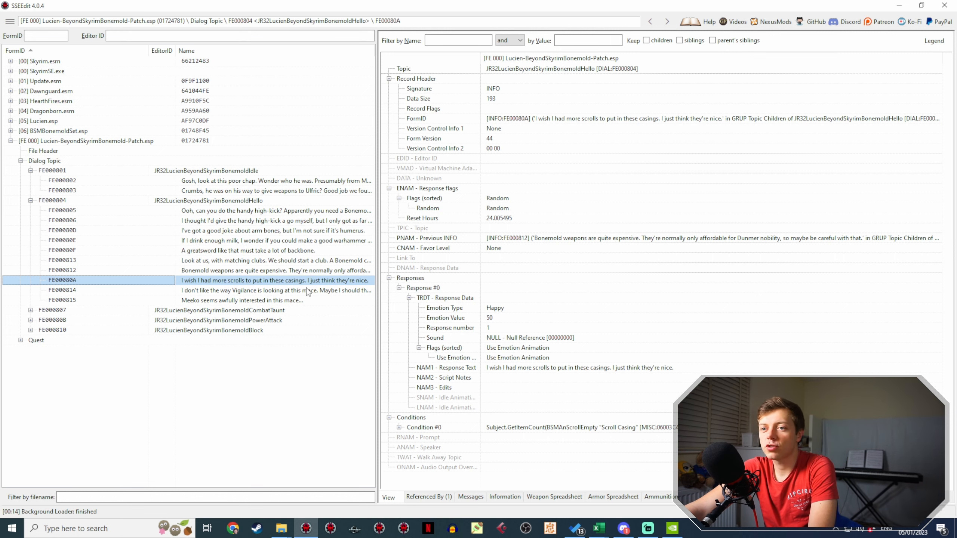
Step: Examine greeting lines FE000814 and FE000815 with their conditions, expanding Conditions #2 to #4 of FE000814
key(Down)
scroll(622, 210, down, 1)
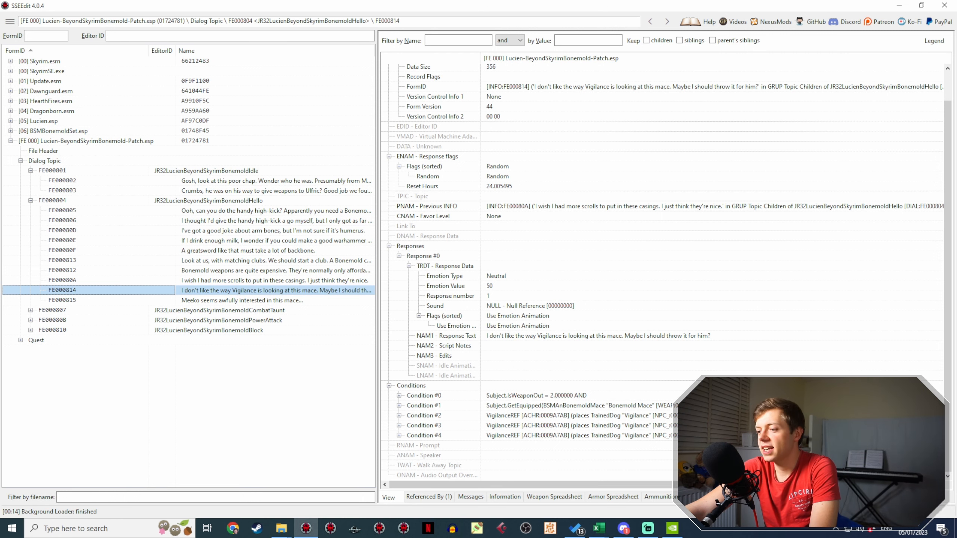
drag(621, 485, 629, 485)
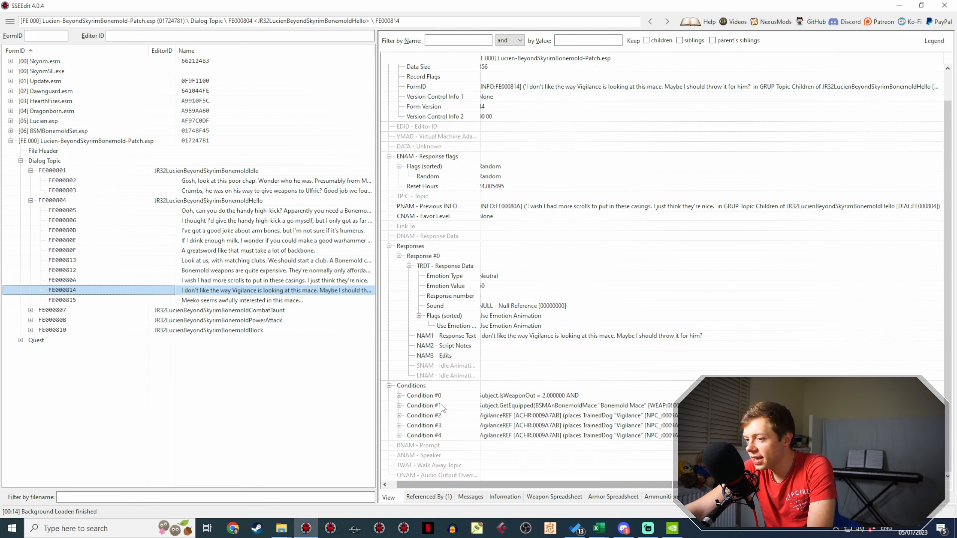
click(399, 416)
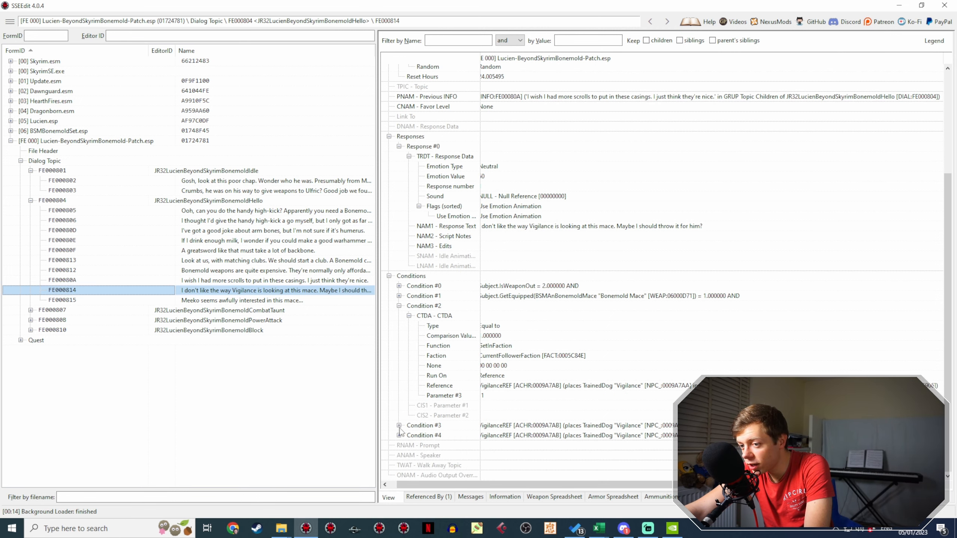
click(399, 425)
scroll(502, 397, down, 2)
click(399, 435)
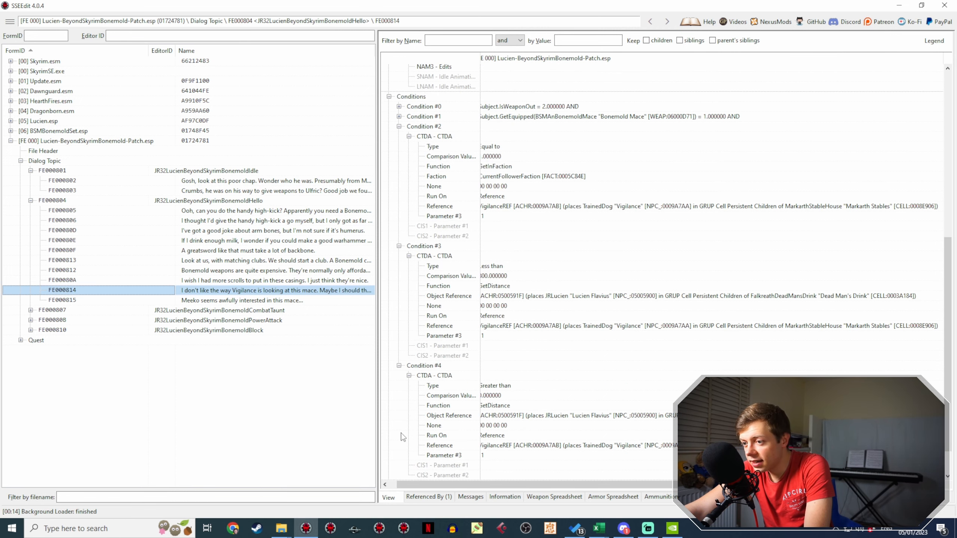
scroll(558, 367, down, 2)
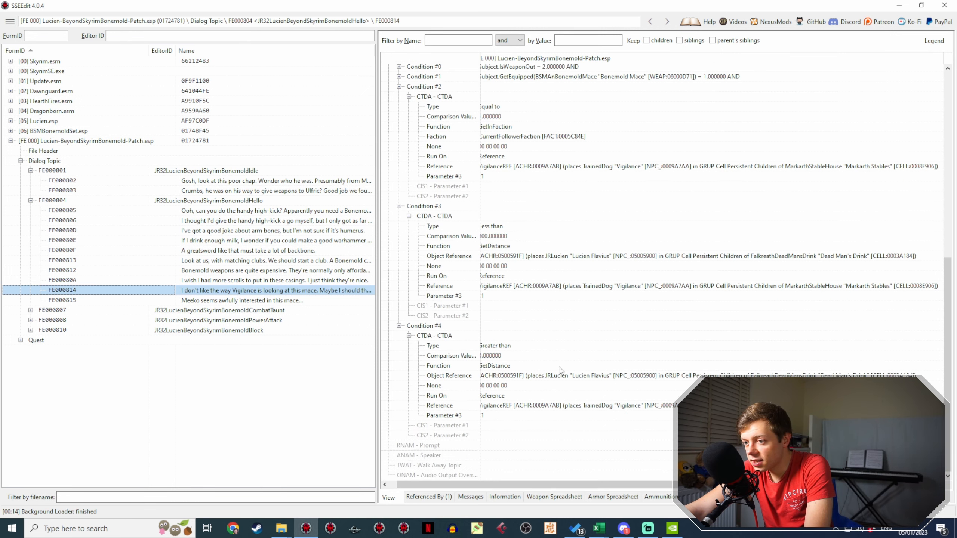
click(222, 300)
scroll(695, 268, down, 1)
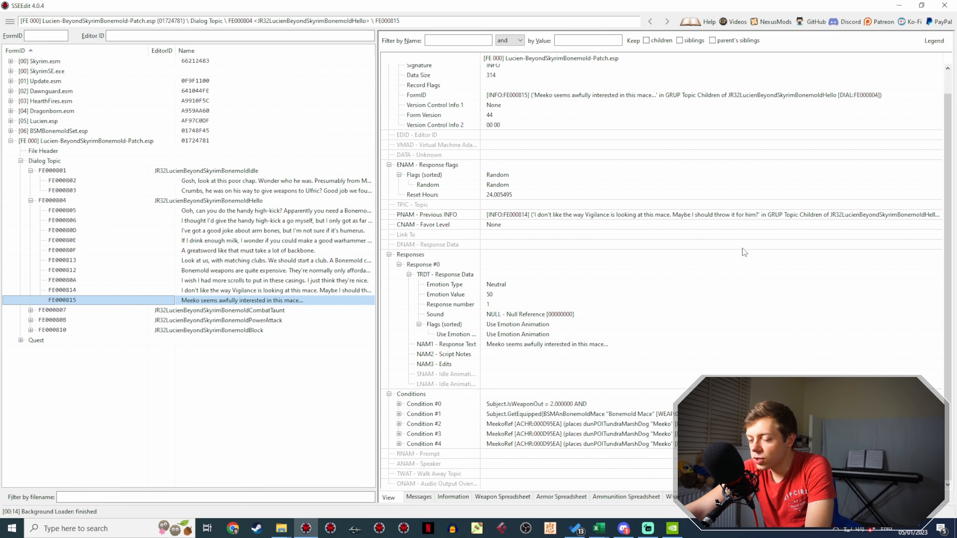
Step: Expand the PowerAttack and CombatTaunt topics and examine the response text and conditions of taunt lines FE000808, FE000809 and FE000816
double_click(193, 321)
double_click(220, 310)
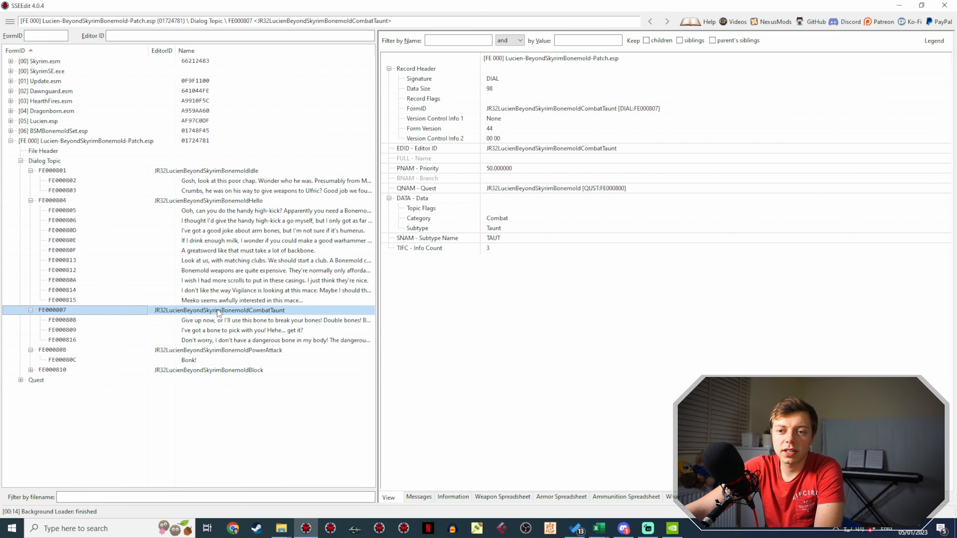
click(219, 321)
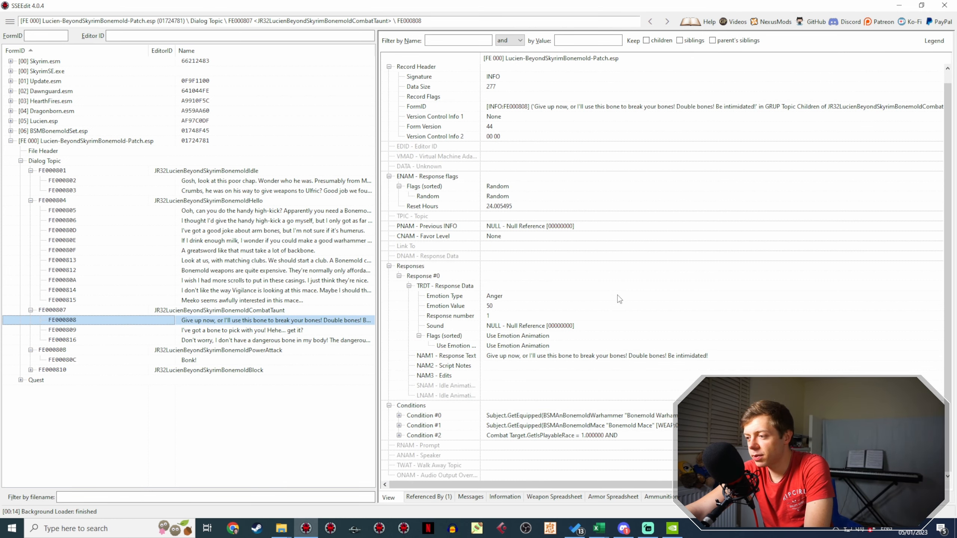
click(257, 330)
scroll(683, 342, down, 1)
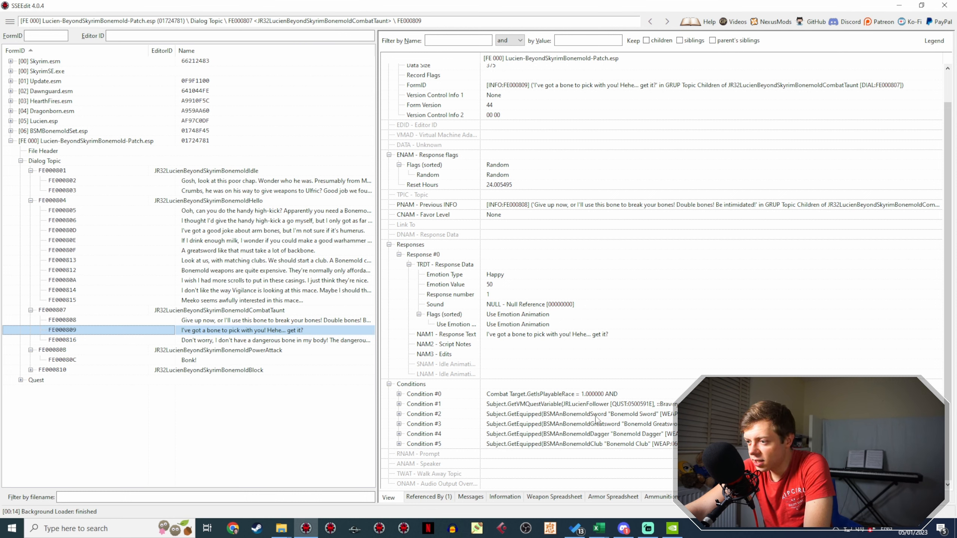
click(336, 340)
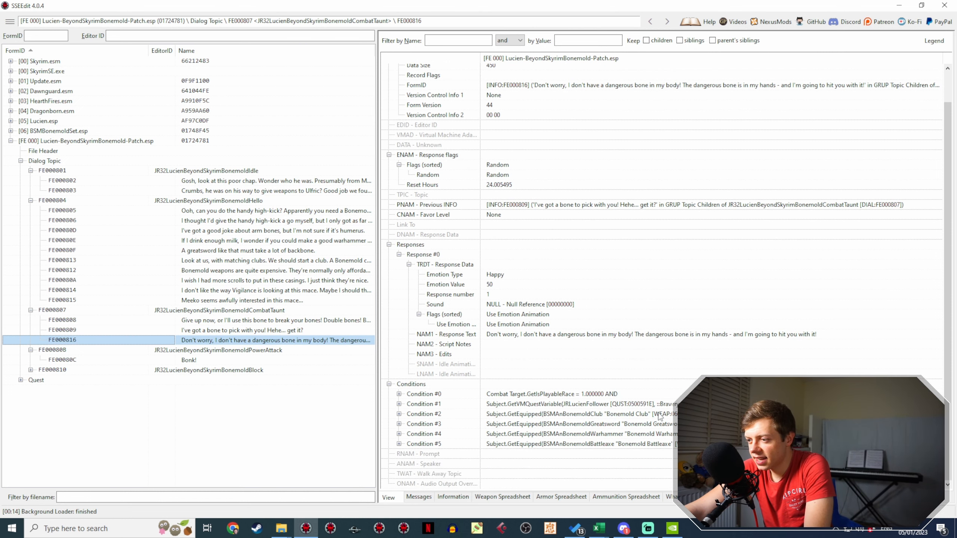
Step: Examine the response text and conditions of power attack line FE00080C and of block line FE000811
click(219, 360)
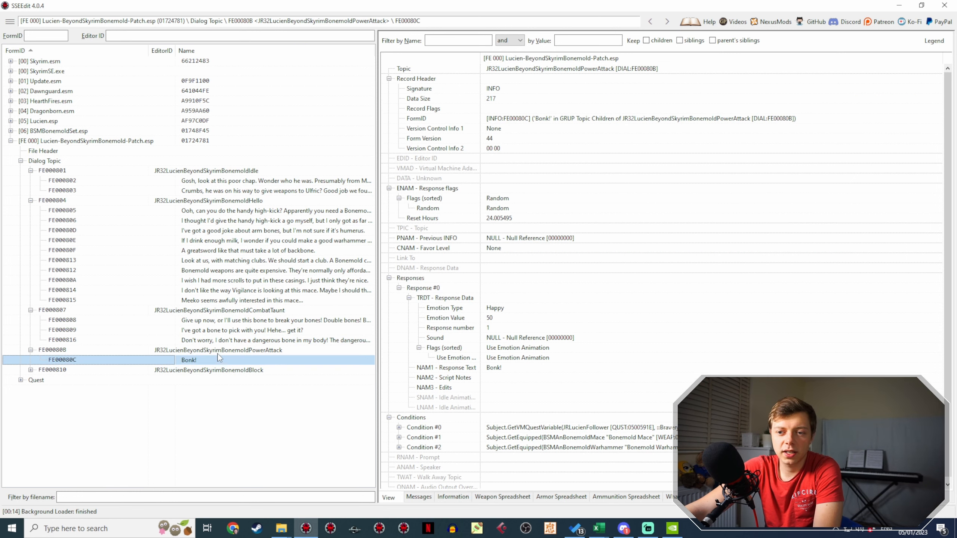
scroll(659, 315, down, 1)
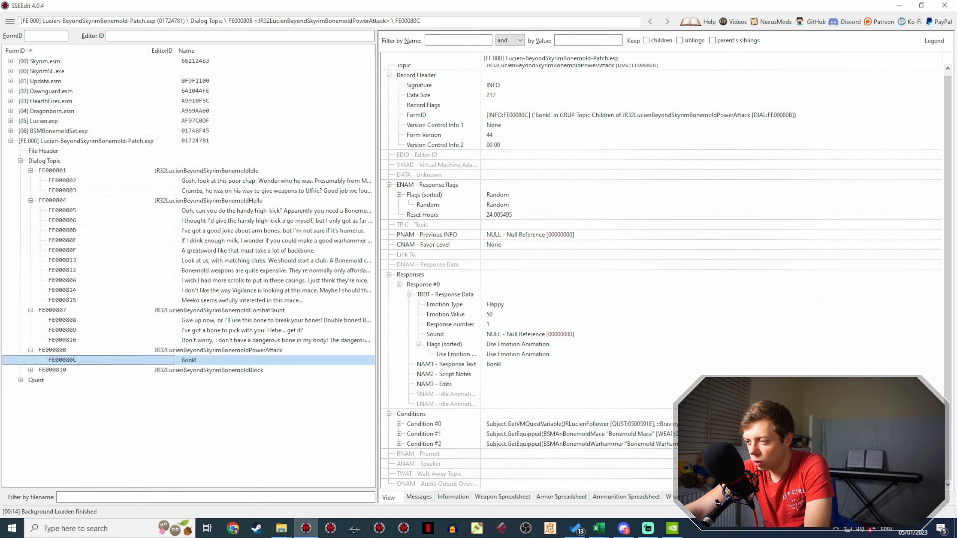
click(31, 370)
click(117, 379)
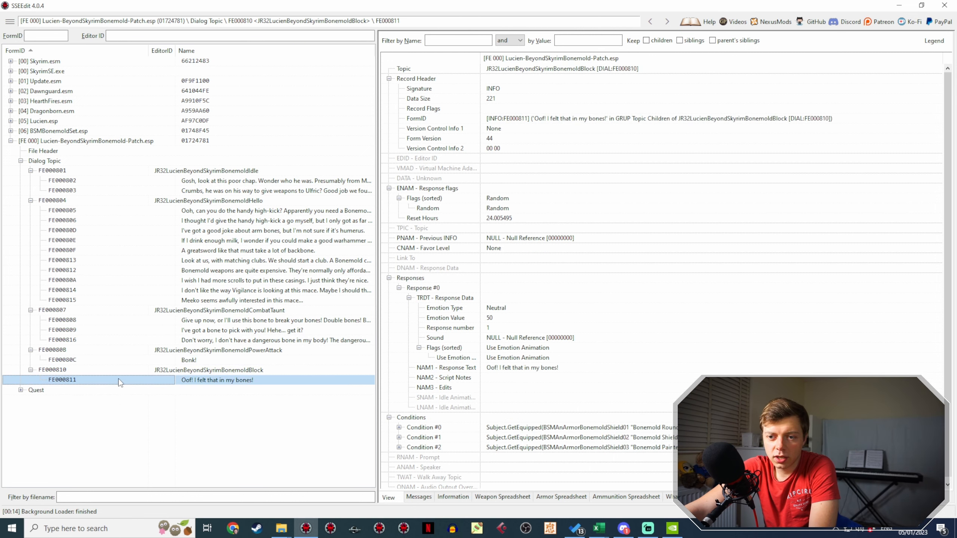
scroll(705, 490, down, 1)
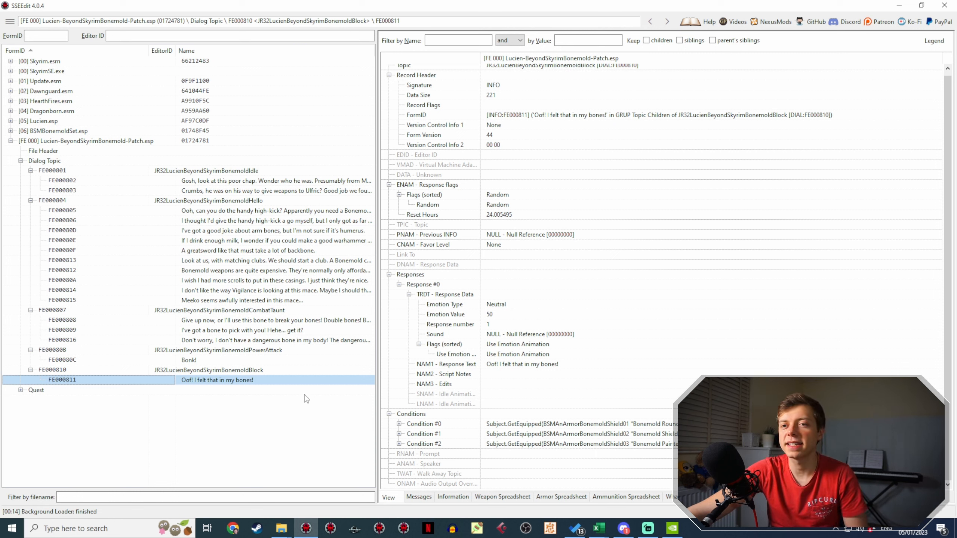
Step: Examine the flags, dialogue conditions and stages of quest record FE000800
click(20, 390)
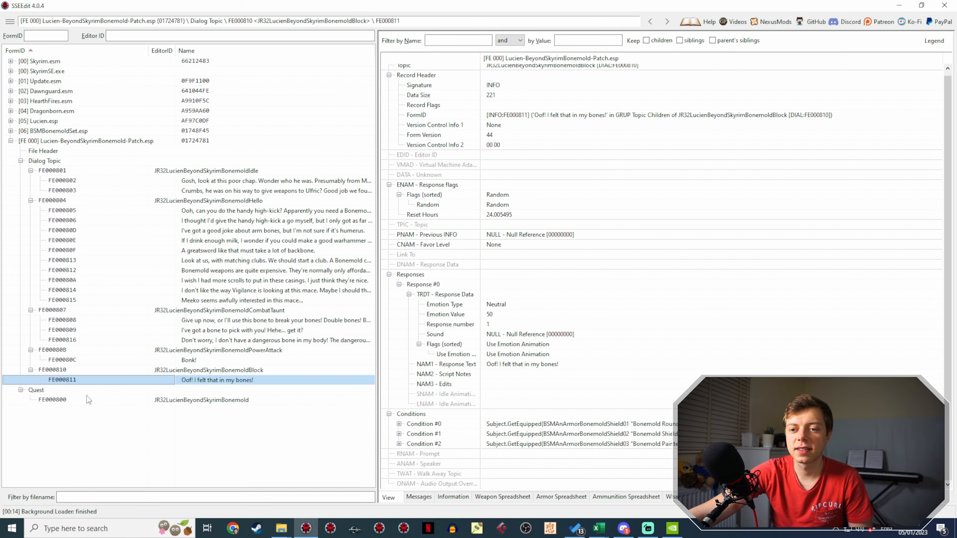
click(118, 399)
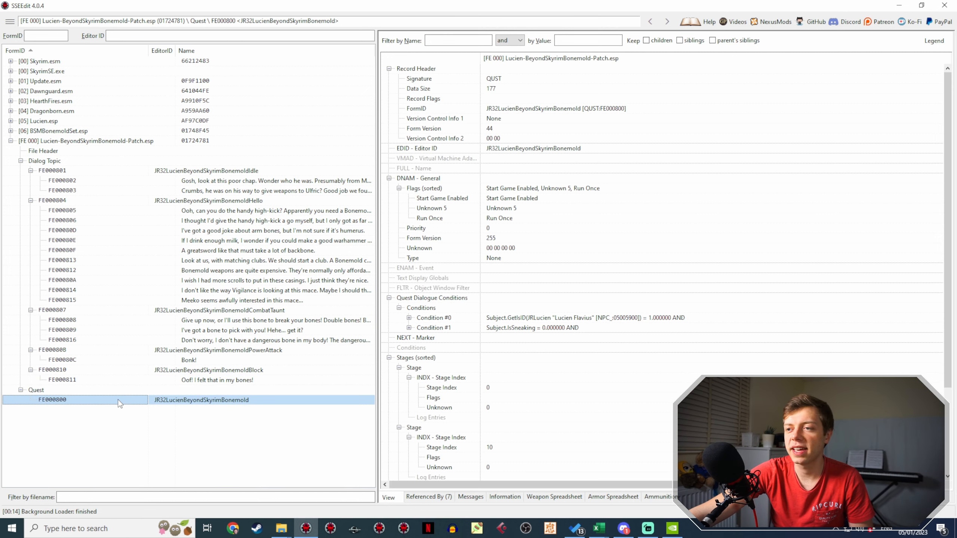
click(114, 143)
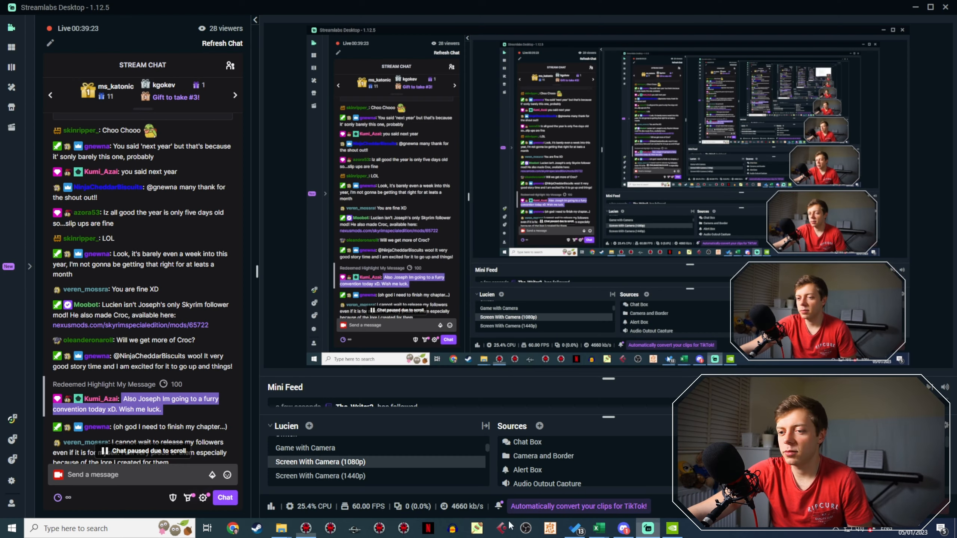
Step: Switch to Streamlabs Desktop to view its scene list
click(648, 528)
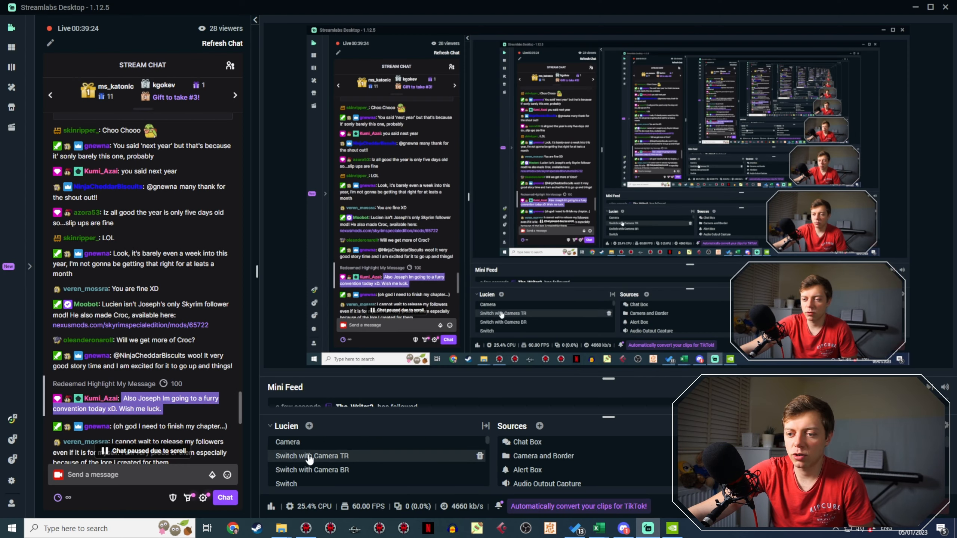
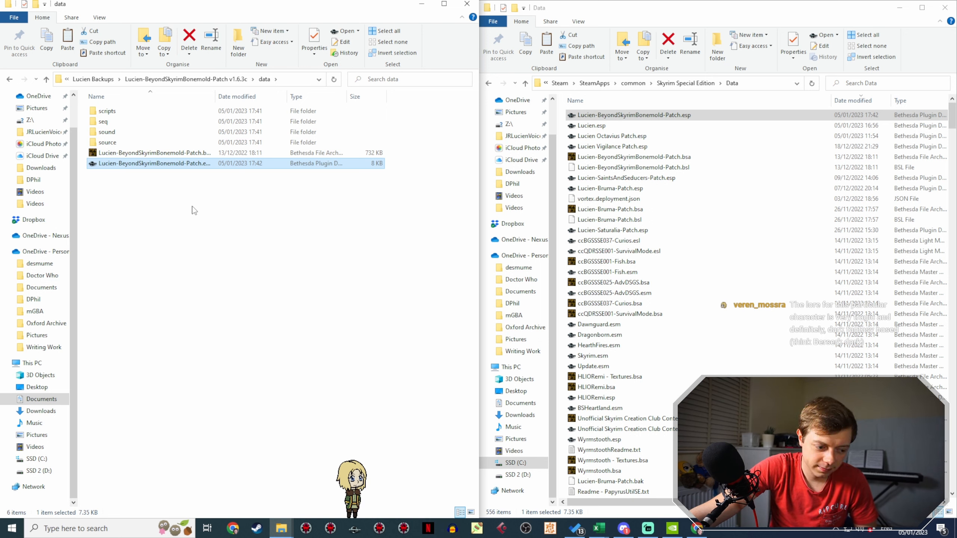
Step: Compress Lucien-BeyondSkyrimBonemold-Patch.esp into Lucien-BeyondSkyrimBonemold-Patch.rar and add the matching .bsa file to the archive
right_click(172, 170)
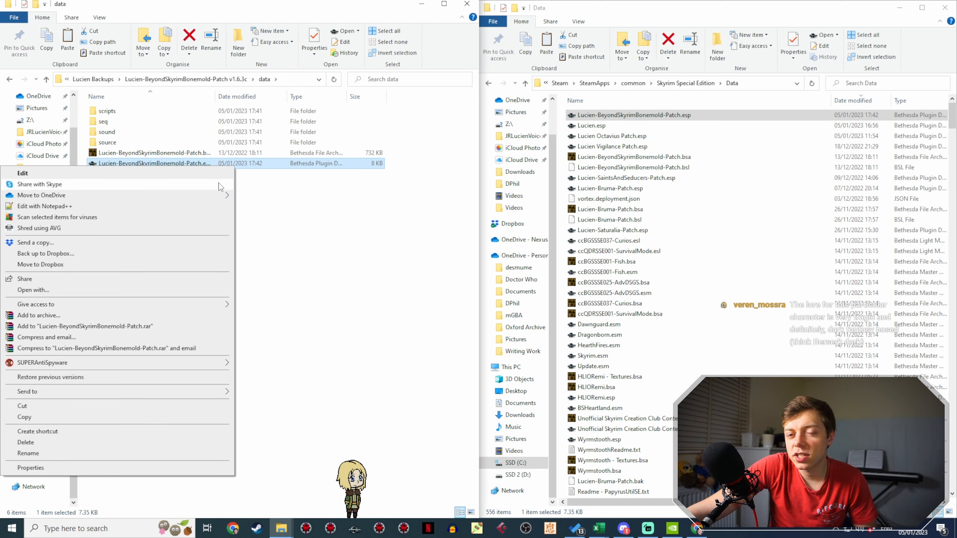
click(182, 325)
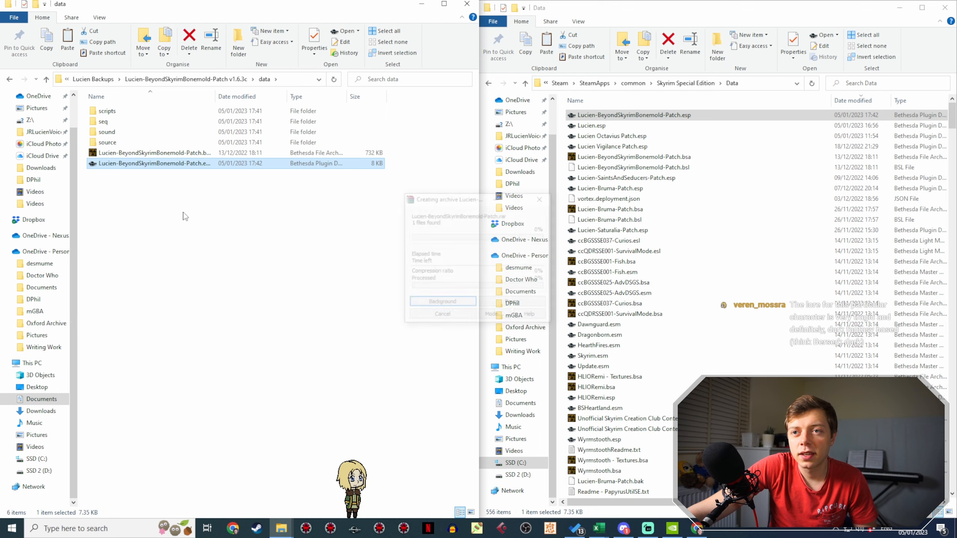
click(193, 155)
drag(215, 160, 212, 176)
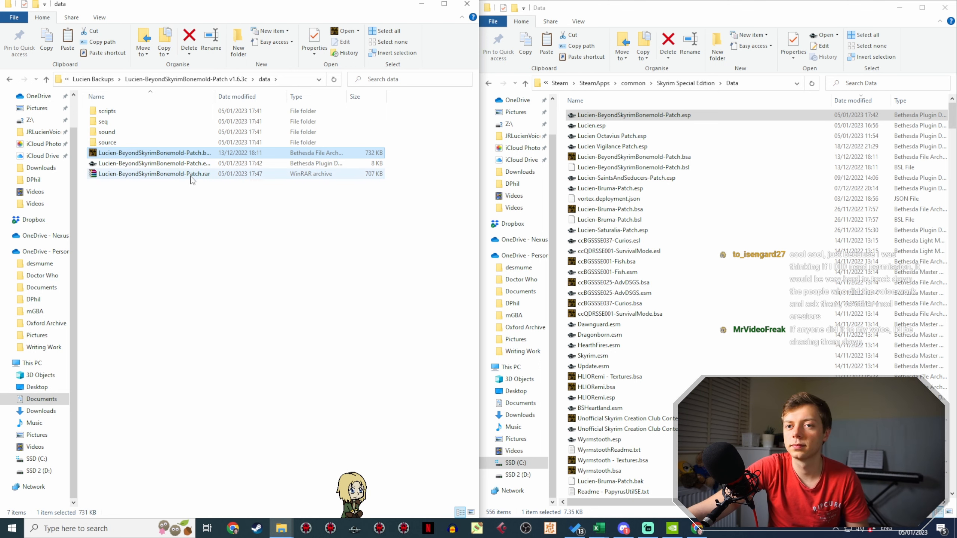
click(196, 174)
click(244, 237)
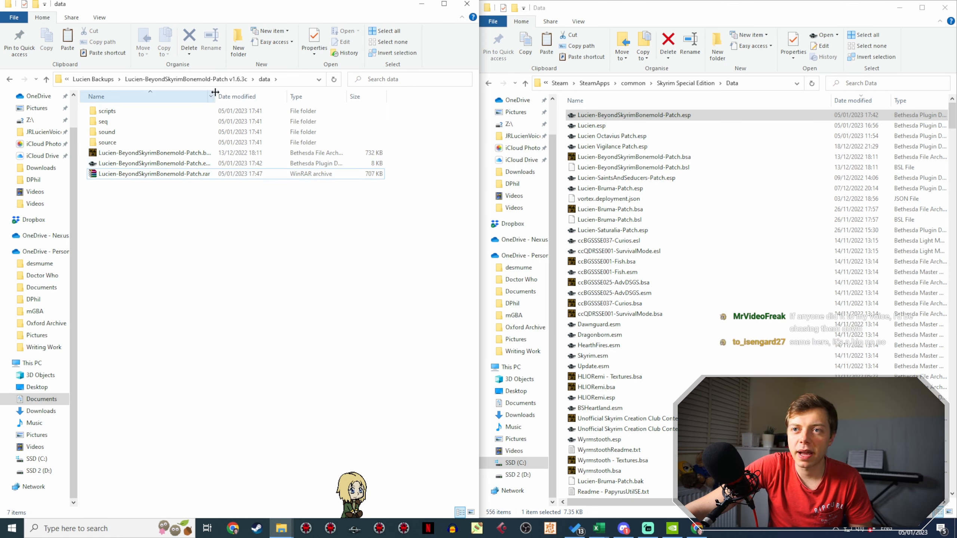
Step: Widen the Name column to show full file names, and rename the archive as Lucien-BeyondSkyrimBonemold-Patch v1.6.3c.rar
drag(215, 97, 249, 108)
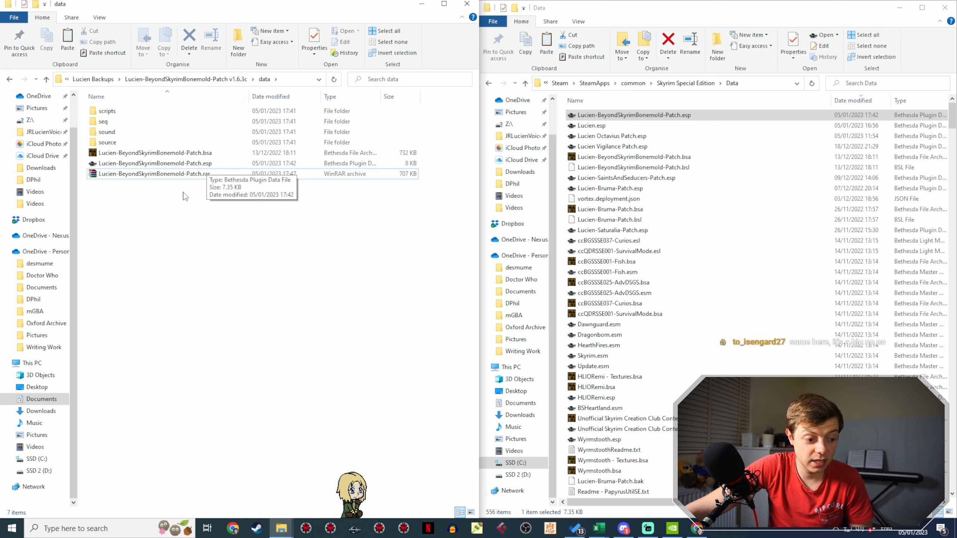
click(192, 174)
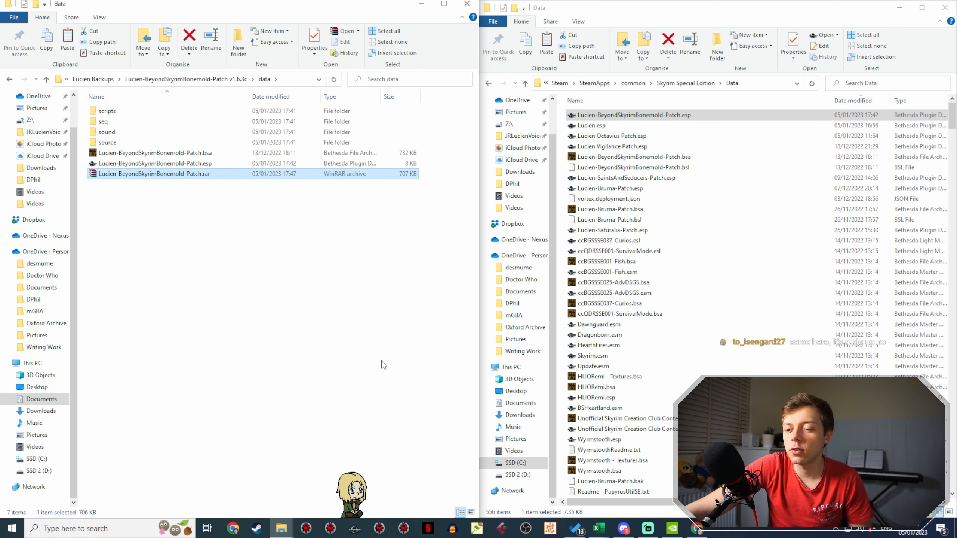
click(202, 174)
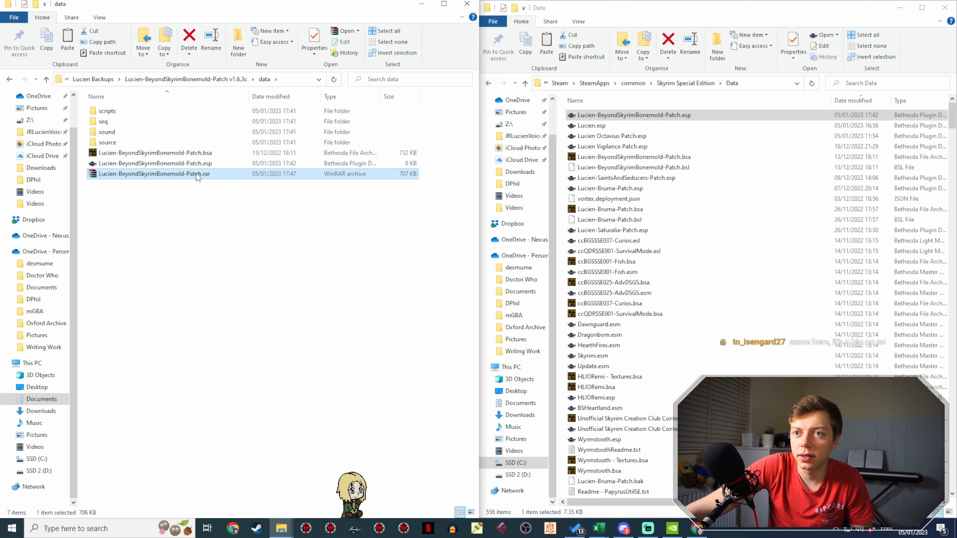
click(203, 174)
text(v1.63)
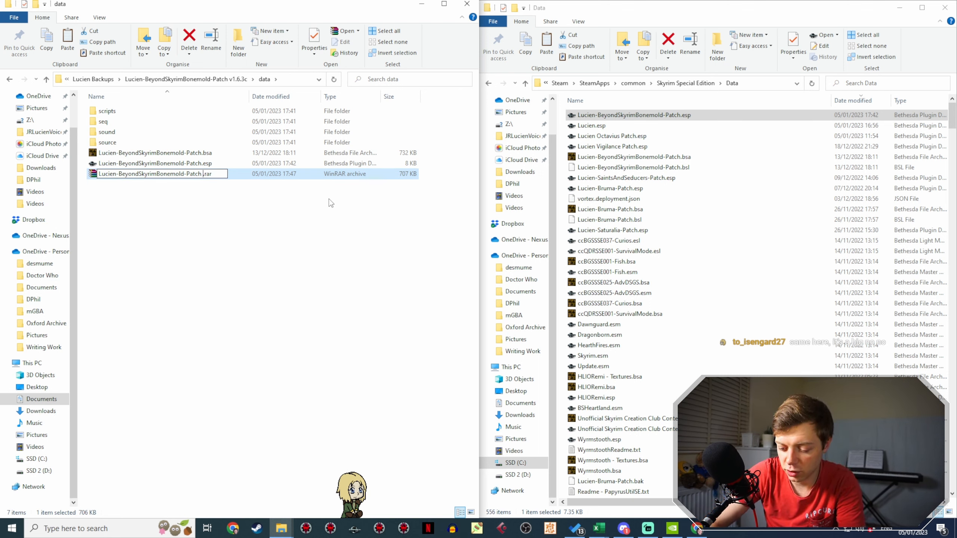
key(BackSpace)
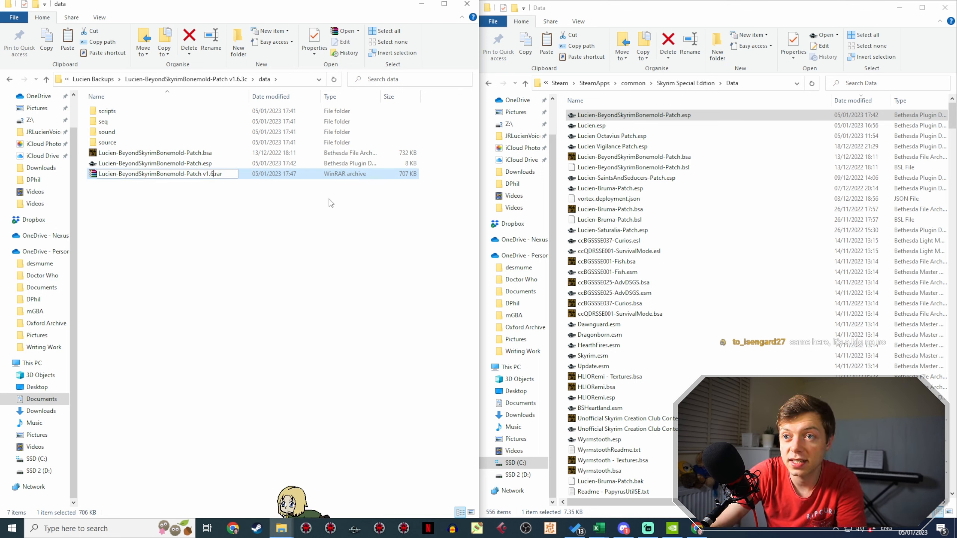
text(.3c)
key(Return)
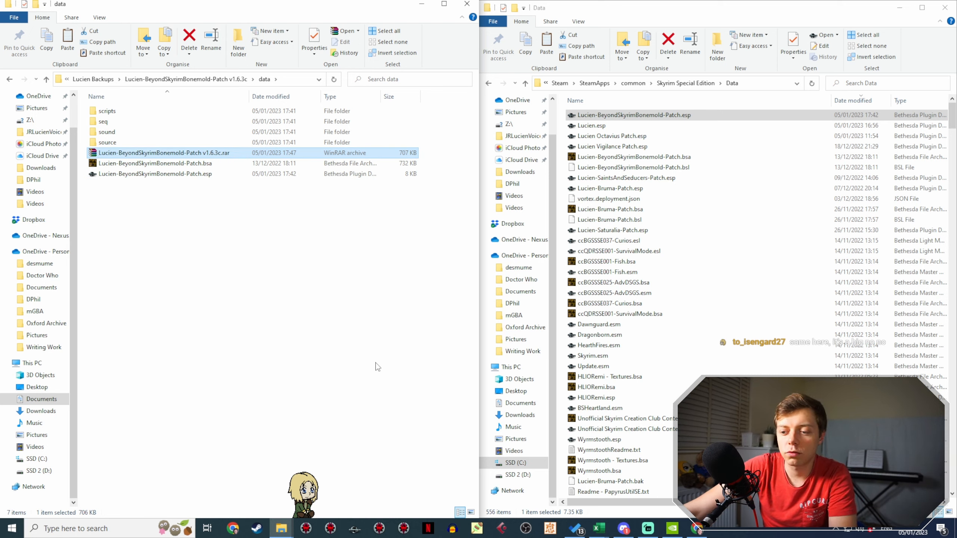
Step: Switch to the Lucien mod page on Nexus Mods in Chrome, open its file management and activate the new file's name field
click(708, 528)
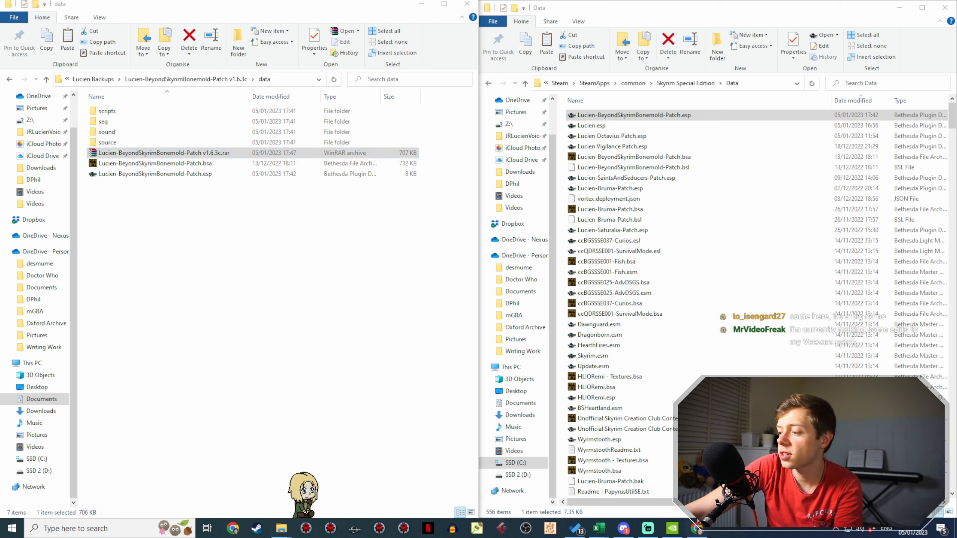
click(709, 528)
scroll(487, 241, up, 15)
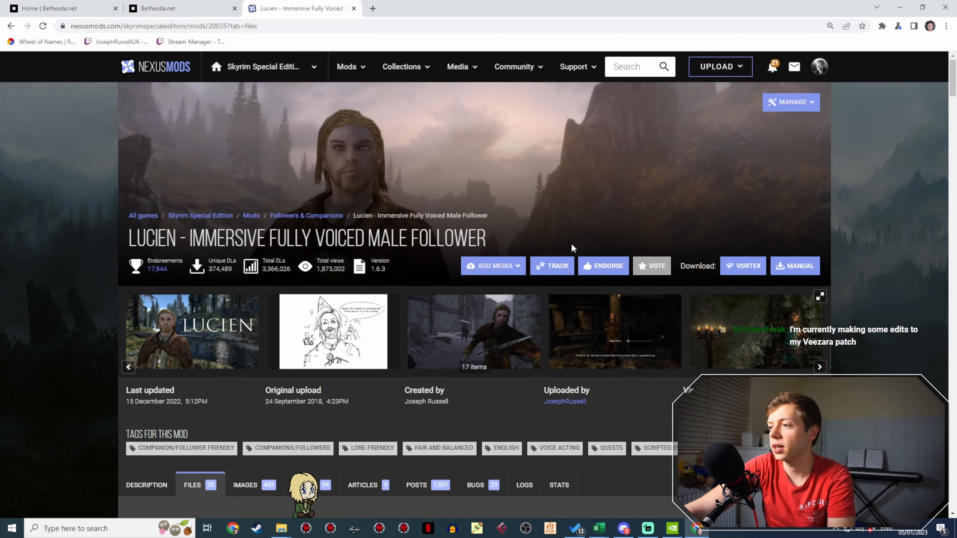
mouse_move(778, 99)
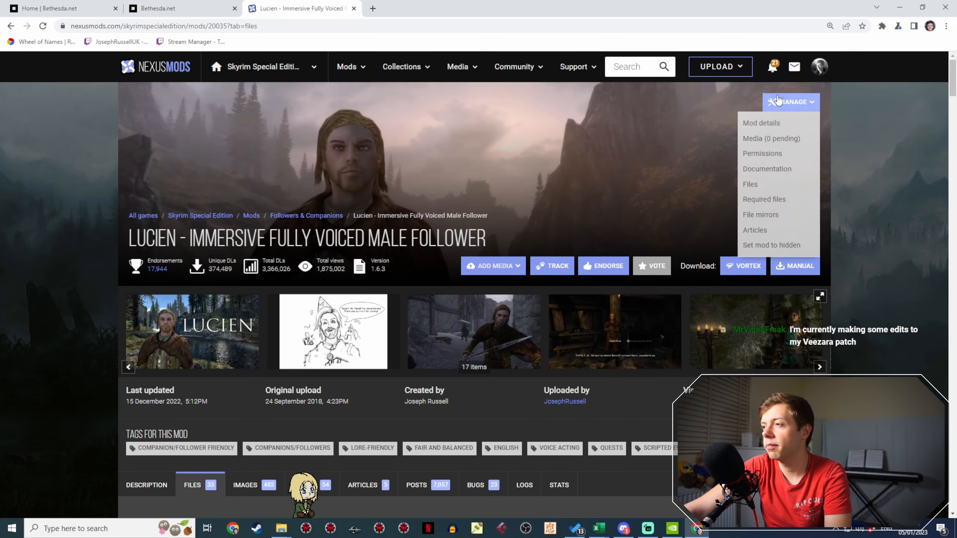
click(761, 185)
scroll(421, 228, down, 11)
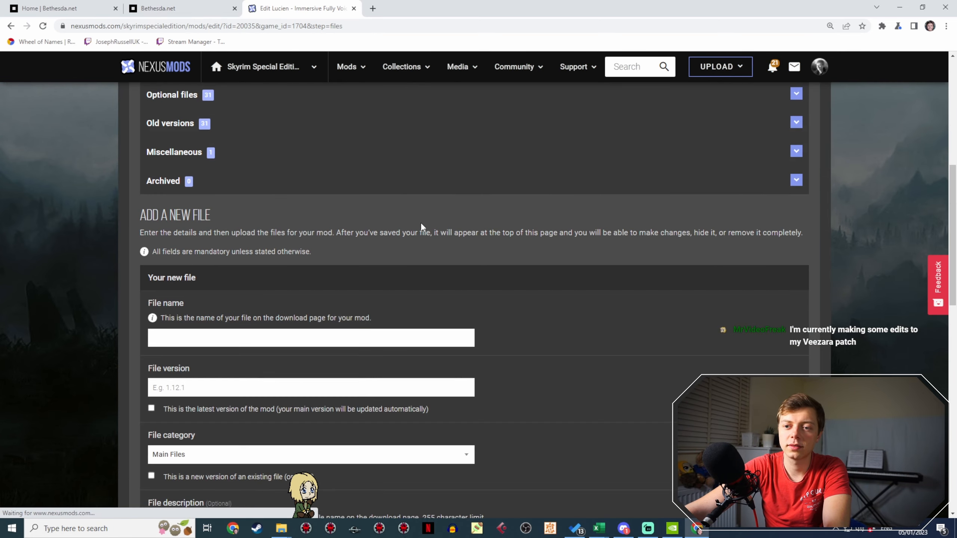
scroll(243, 250, up, 3)
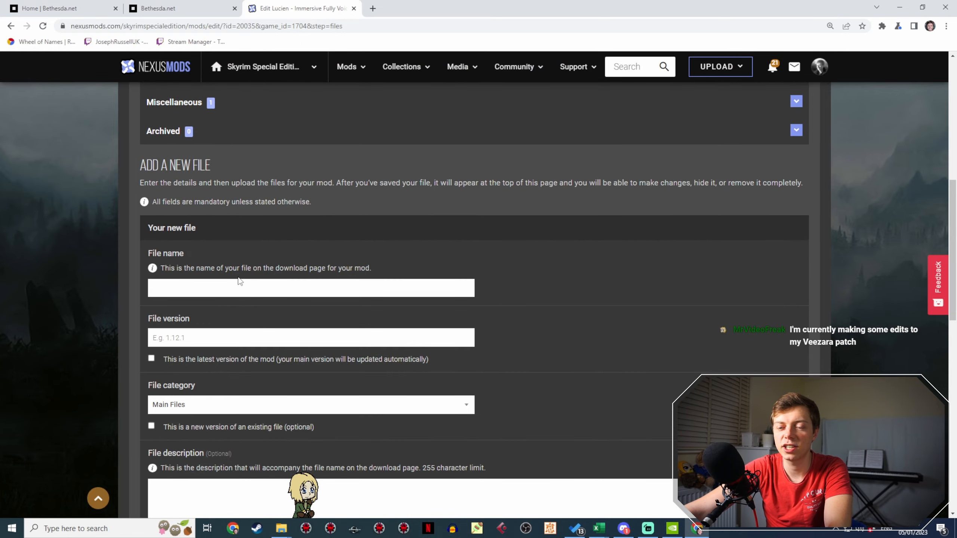
click(239, 282)
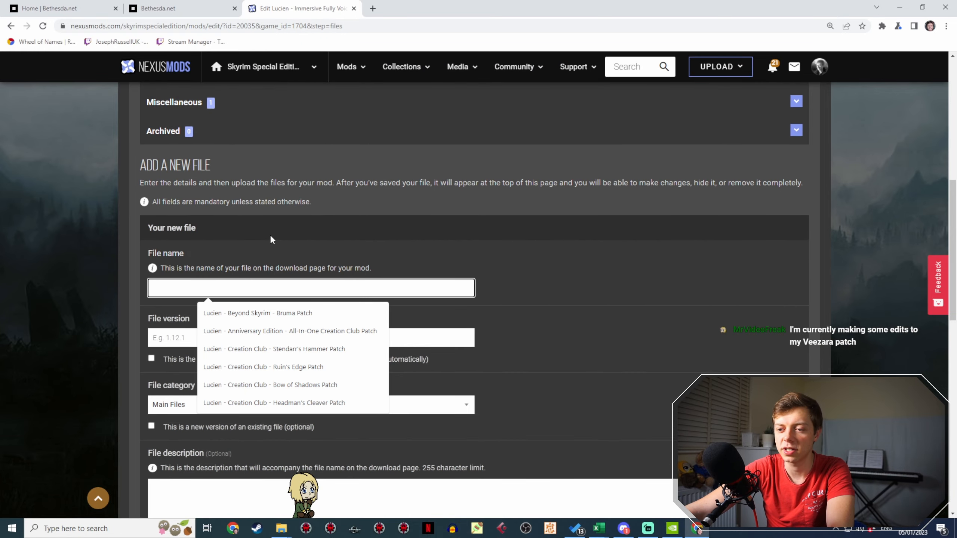
Step: Name the new file Lucien - Beyond Skyrim Morrowind - Bonemold Weapon Pack Patch, checking the details of the existing optional file for the wording
text(Lucien)
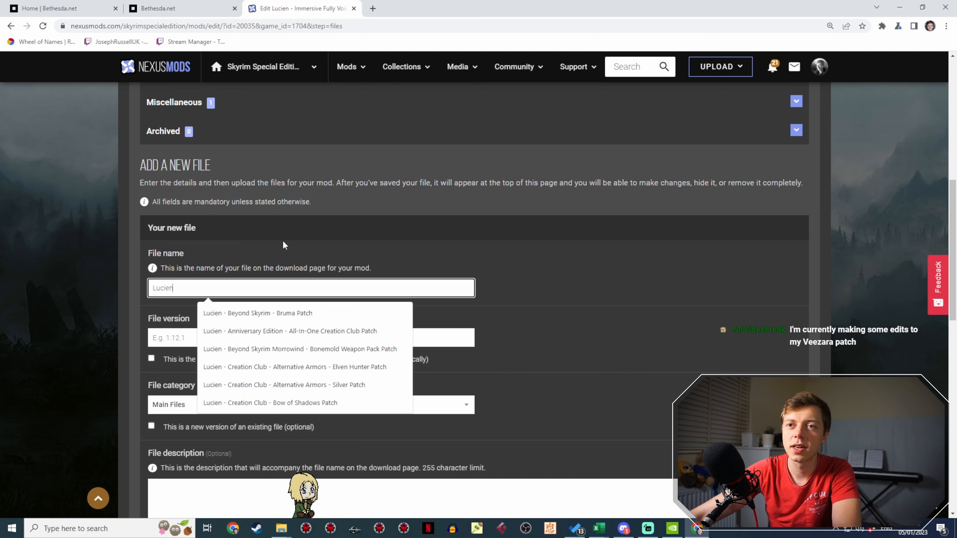
scroll(283, 245, up, 6)
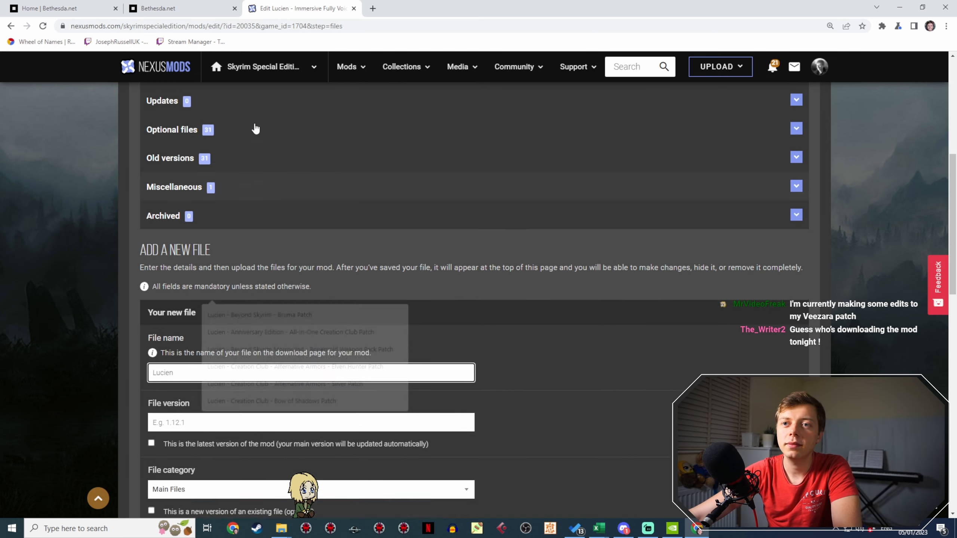
click(165, 296)
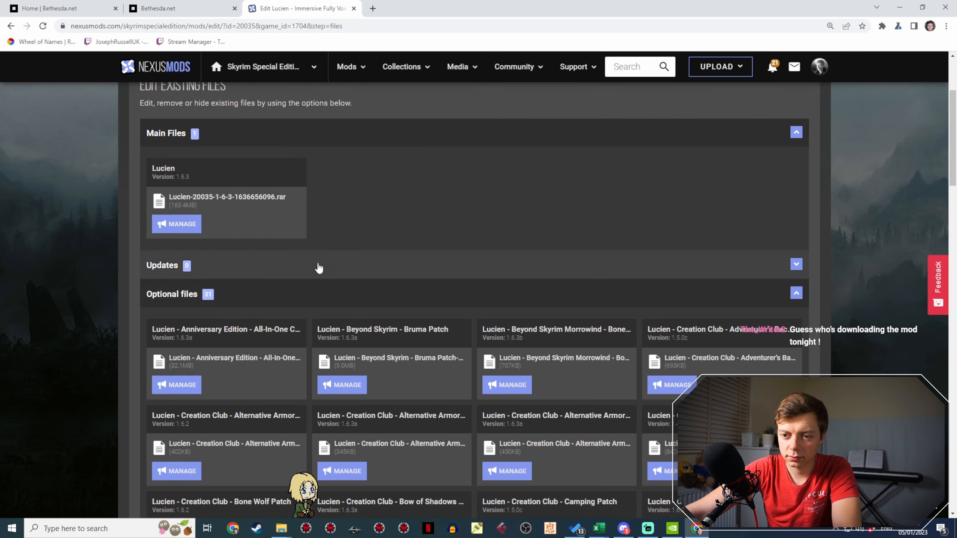
mouse_move(526, 386)
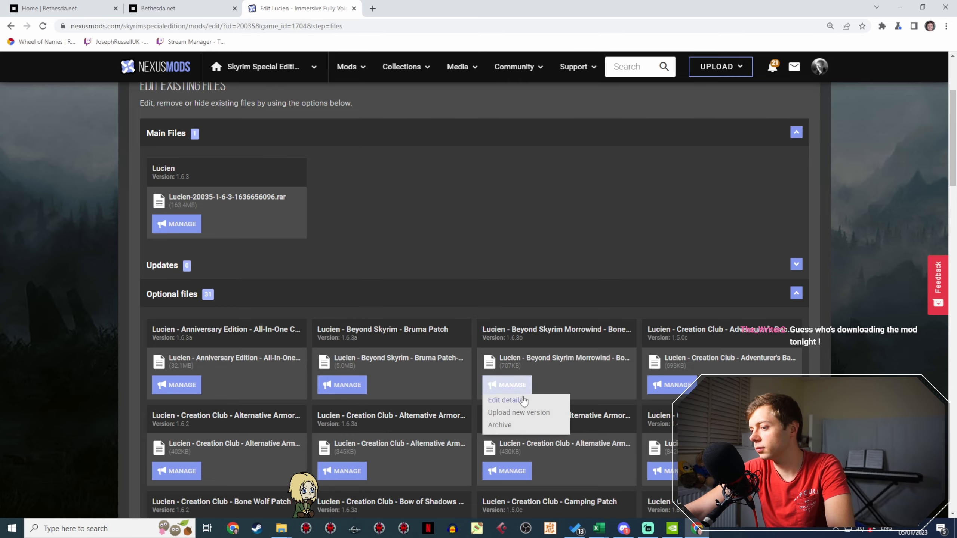
click(505, 399)
triple_click(423, 132)
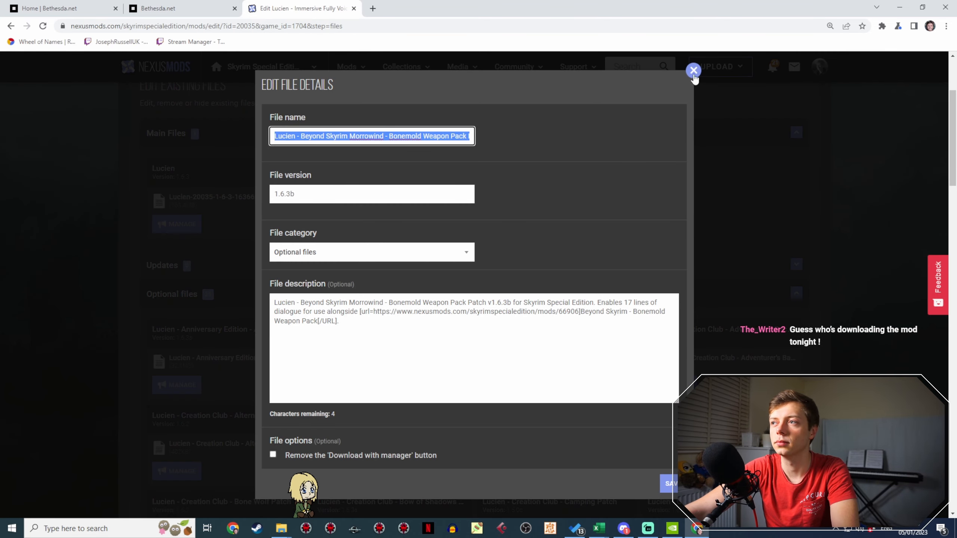
click(693, 71)
scroll(201, 341, down, 15)
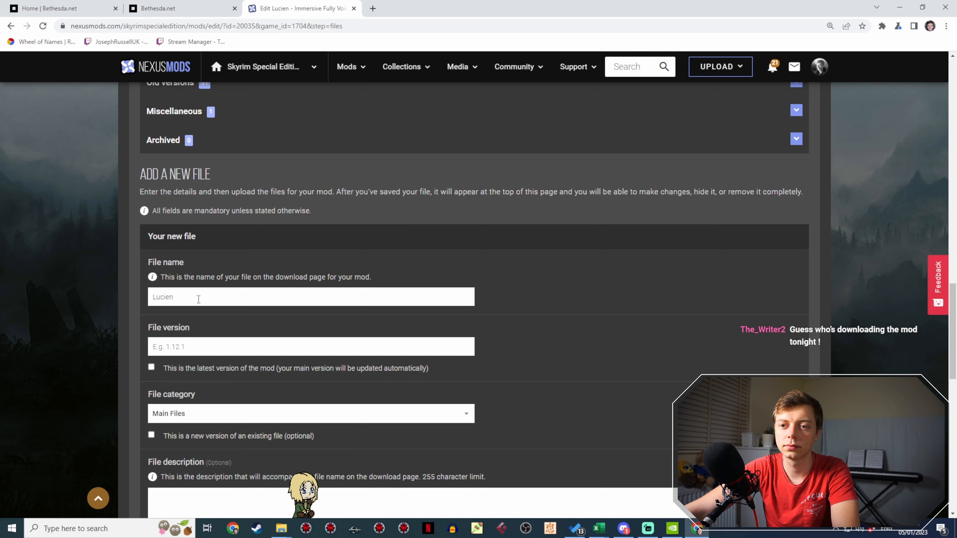
click(226, 298)
click(369, 317)
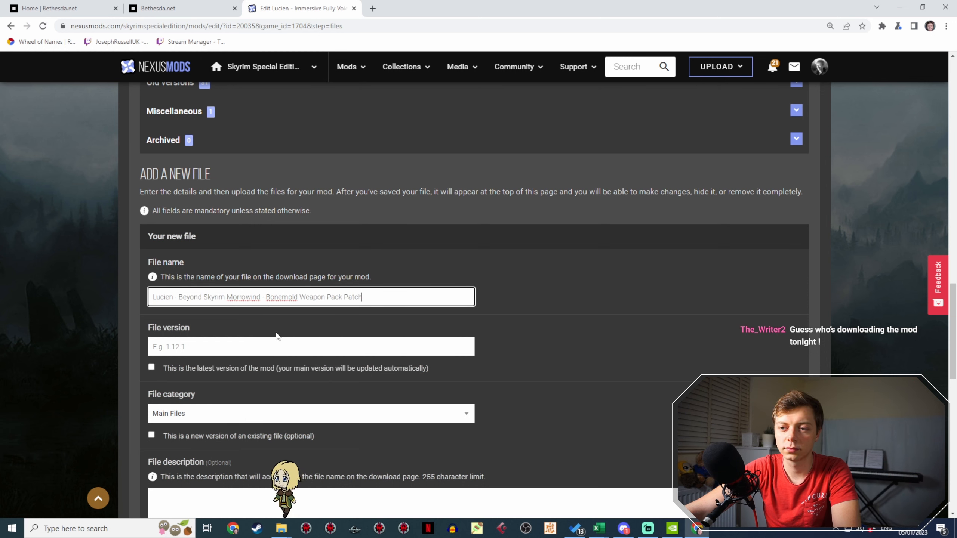
Step: Set the new file's version to 1.6.3c and its category to Optional files
click(258, 354)
text(1.6.3c)
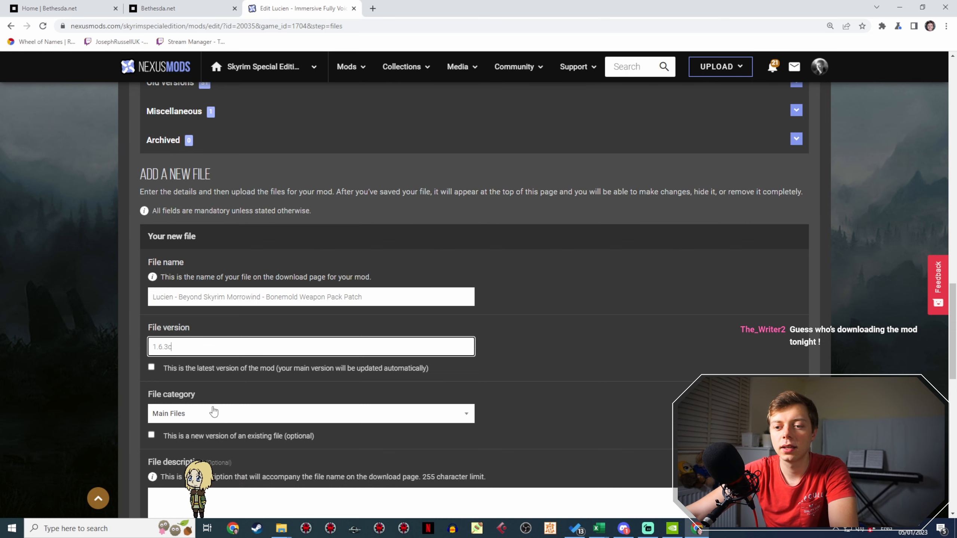
click(213, 413)
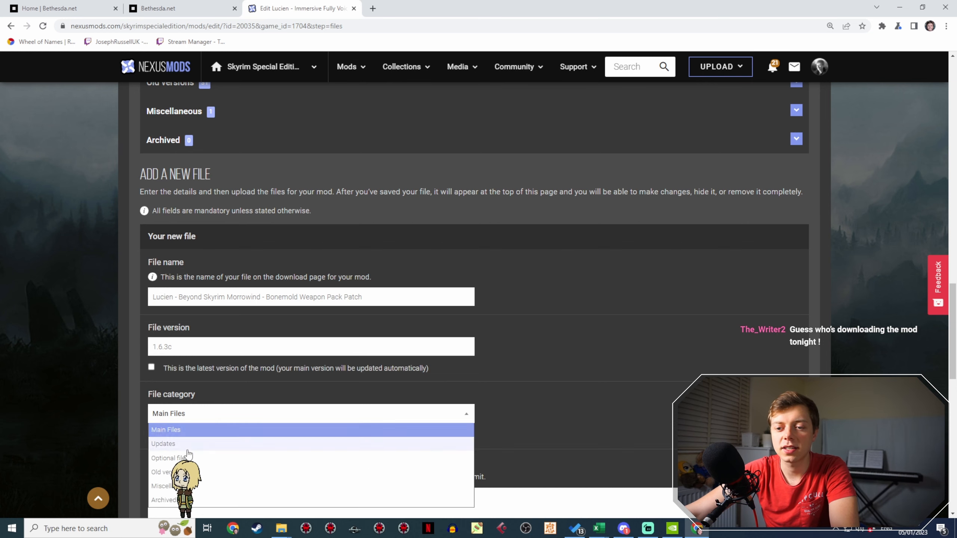
click(177, 456)
Step: Mark the upload as a new version replacing the existing Lucien - Beyond Skyrim Morrowind - Bonemold Weapon Pack Patch 1.6.3b
scroll(233, 340, down, 4)
click(252, 287)
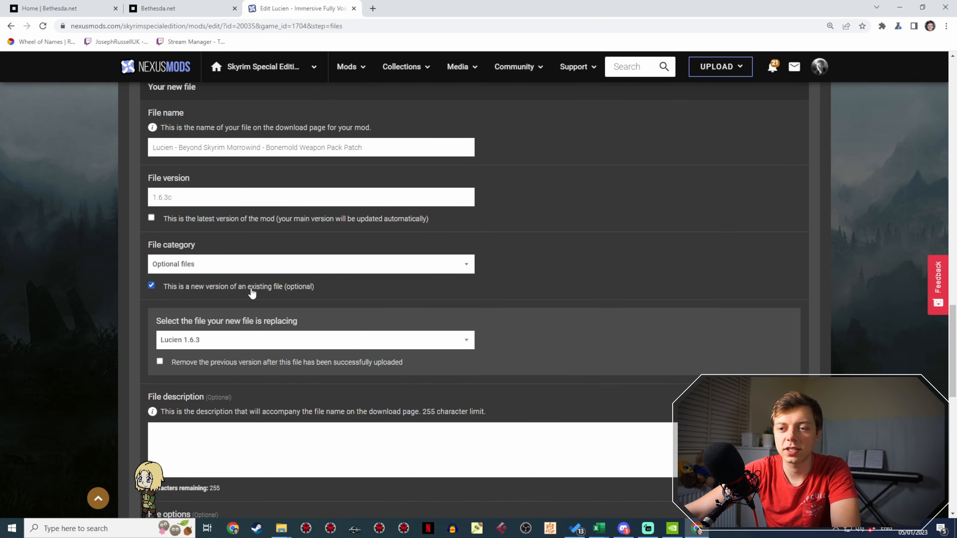
click(236, 338)
click(288, 419)
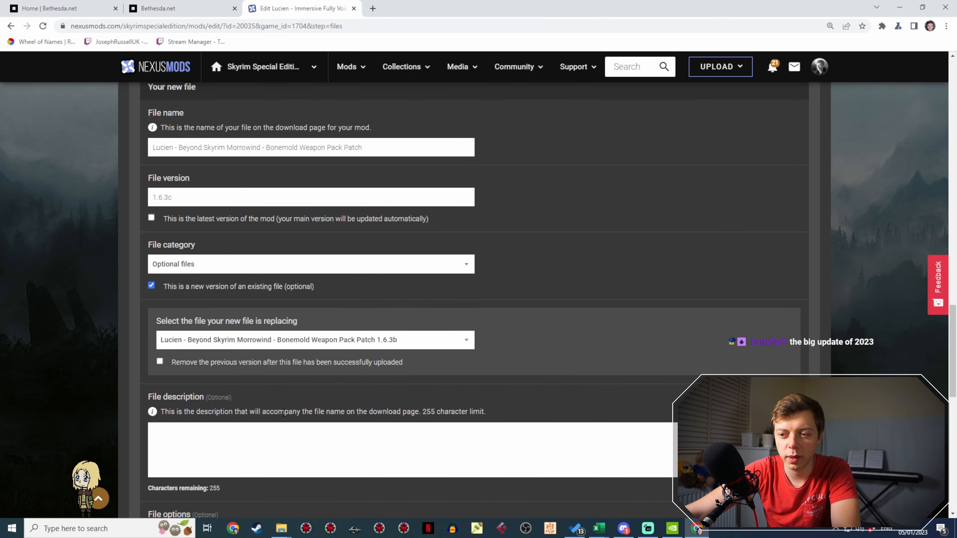
Step: Copy the description from the existing Beyond Skyrim Morrowind Bonemold patch's details into the new file's description
scroll(516, 294, up, 20)
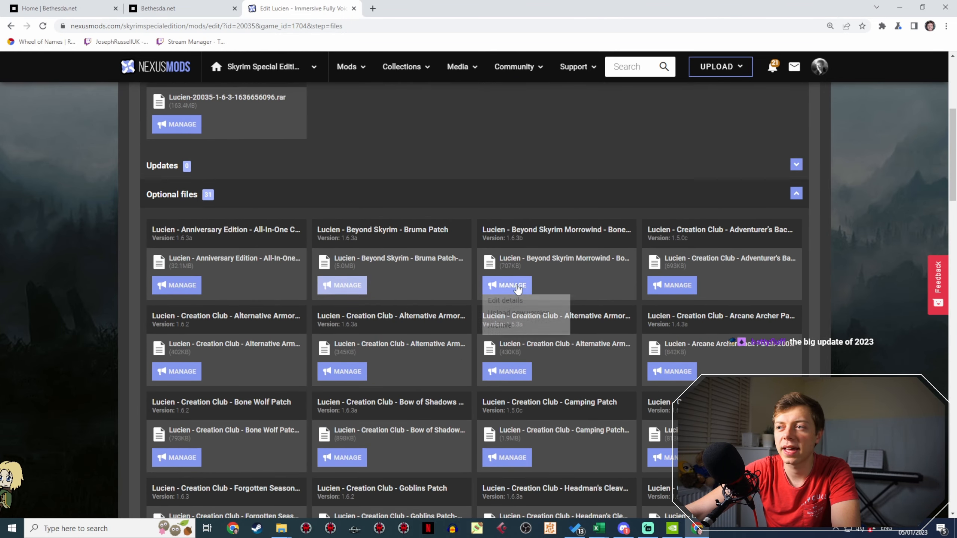
click(506, 301)
key(ctrl+a)
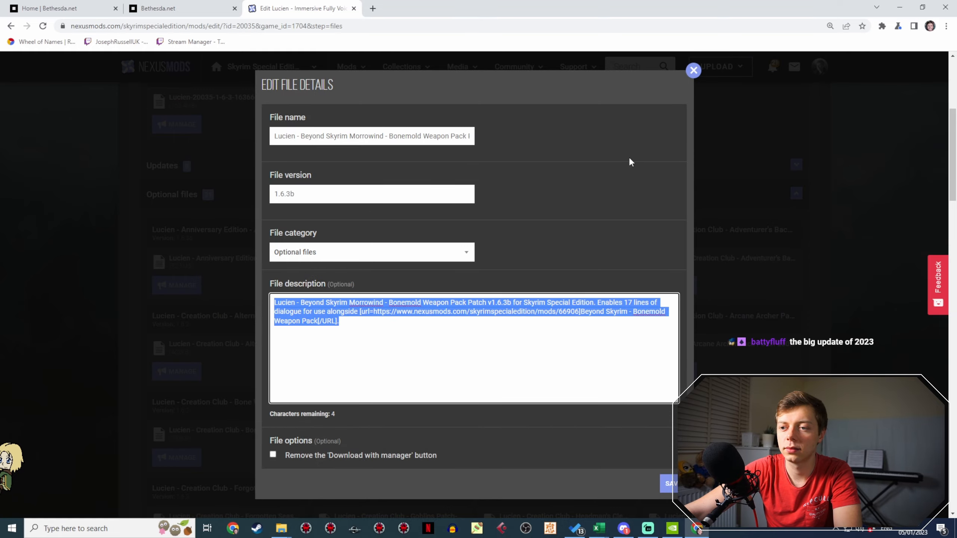
key(ctrl+c)
click(693, 70)
scroll(392, 371, down, 20)
scroll(392, 371, down, 10)
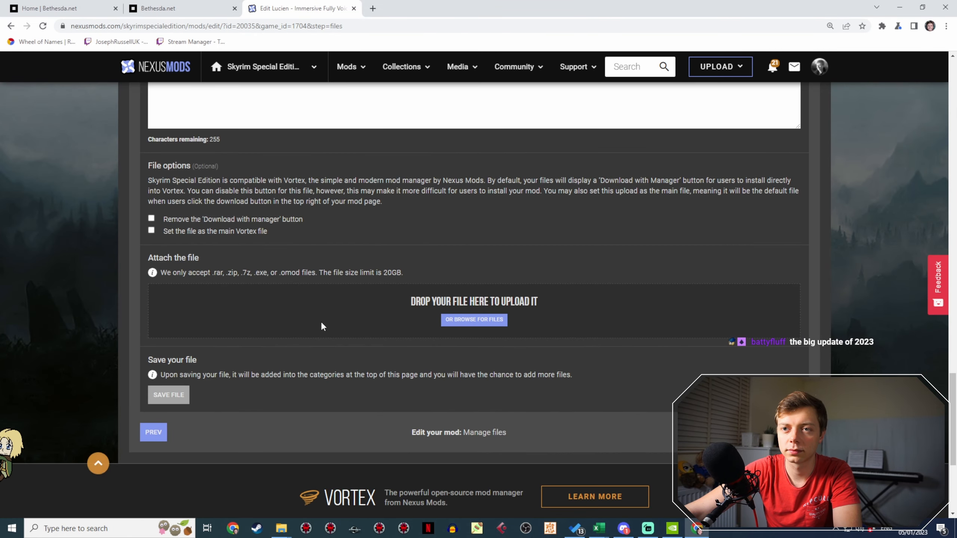
scroll(320, 321, up, 5)
click(209, 243)
key(ctrl+v)
Step: Attach Lucien-BeyondSkyrimBonemold-Patch v1.6.3c.rar from the data folder to the new file entry and save the file
scroll(390, 363, down, 1)
scroll(391, 362, down, 5)
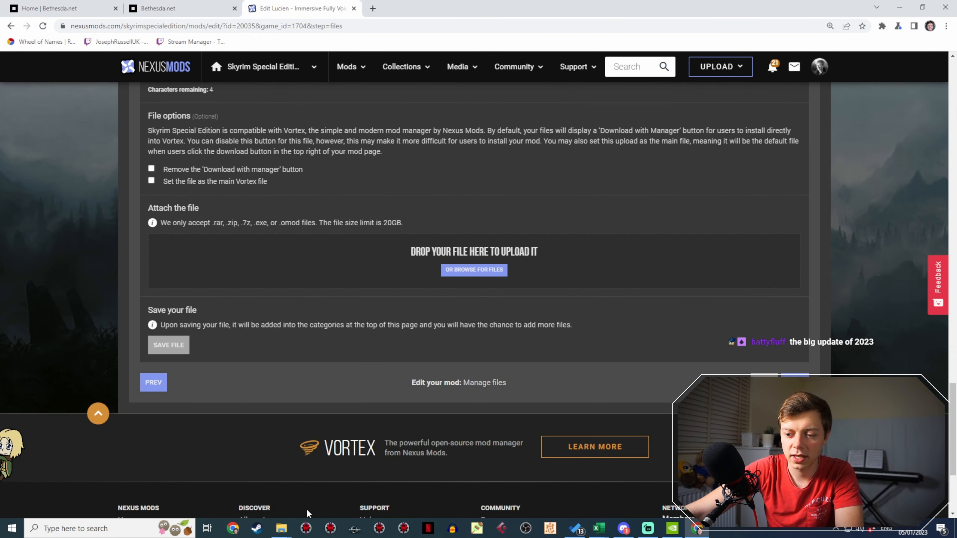
mouse_move(281, 529)
click(266, 483)
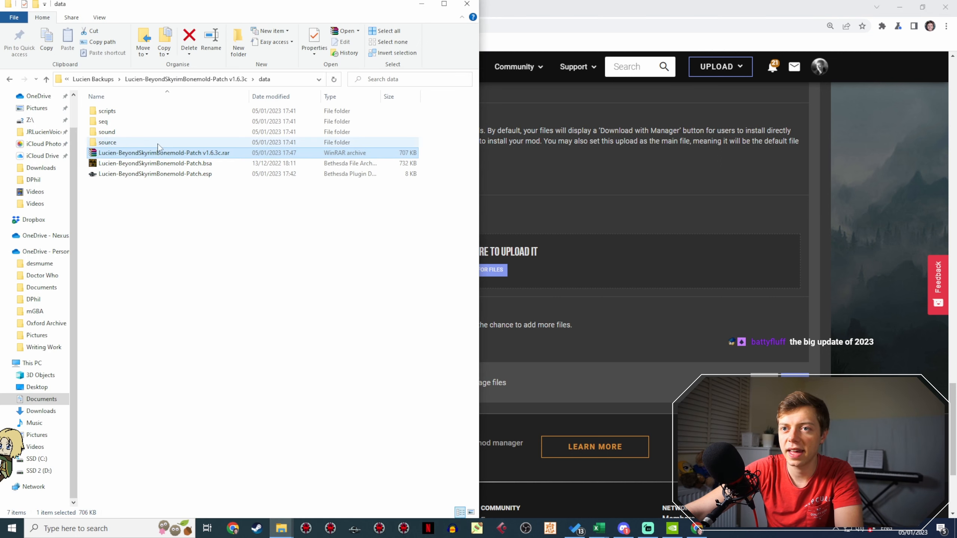
drag(181, 152, 558, 274)
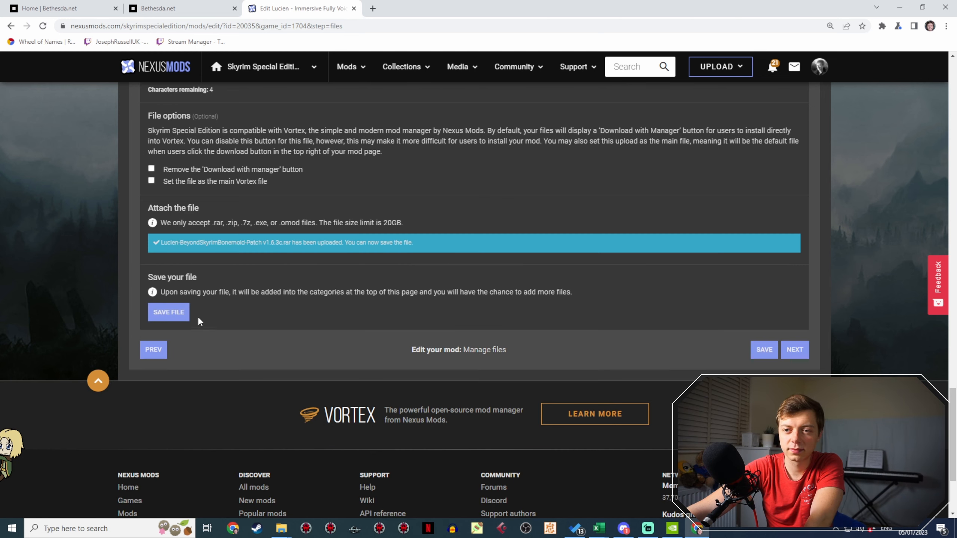
click(170, 313)
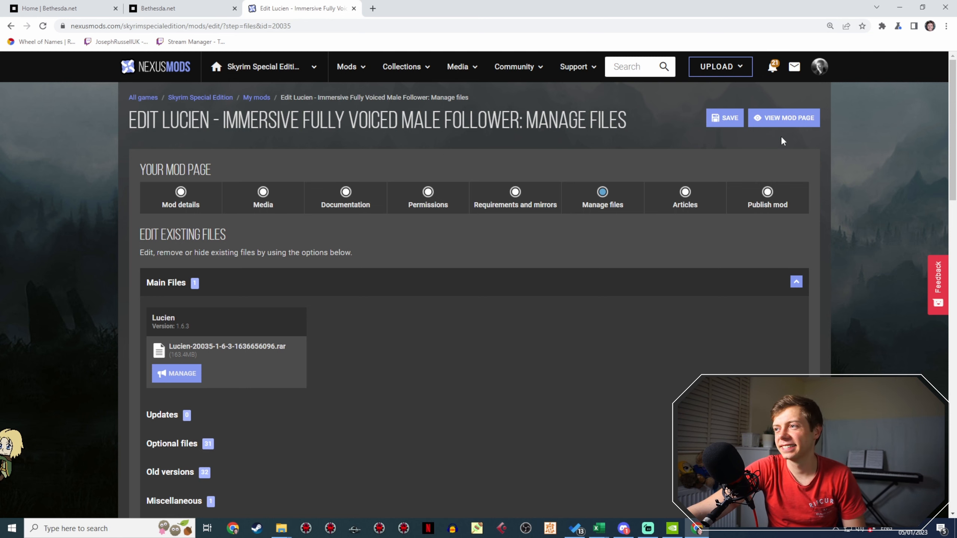
Step: Open the Lucien mod's public page and look over its mod information and description
click(772, 119)
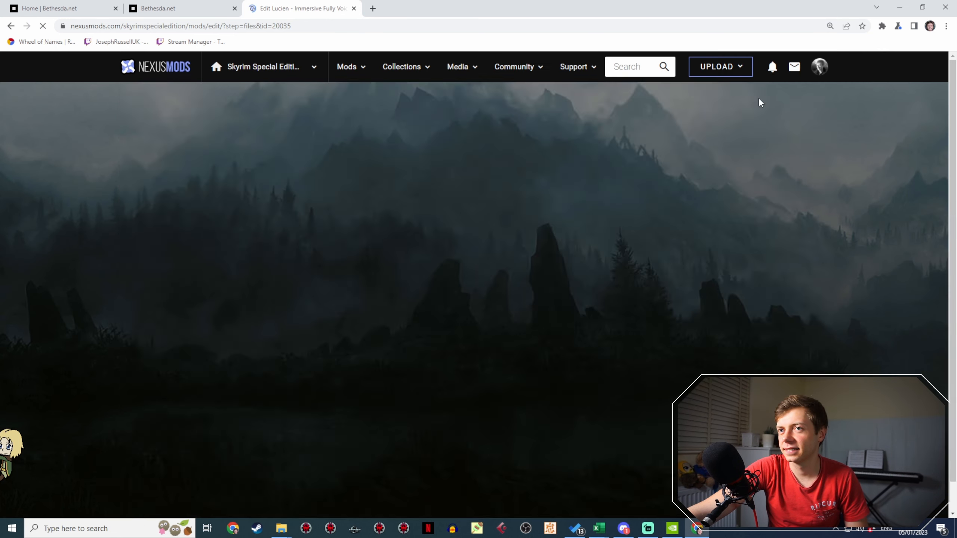
click(789, 120)
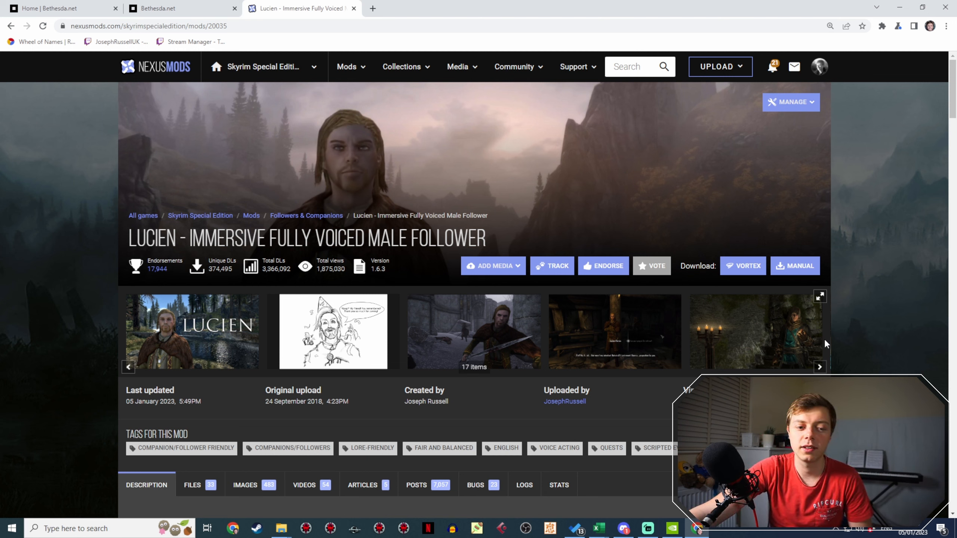
scroll(802, 241, down, 4)
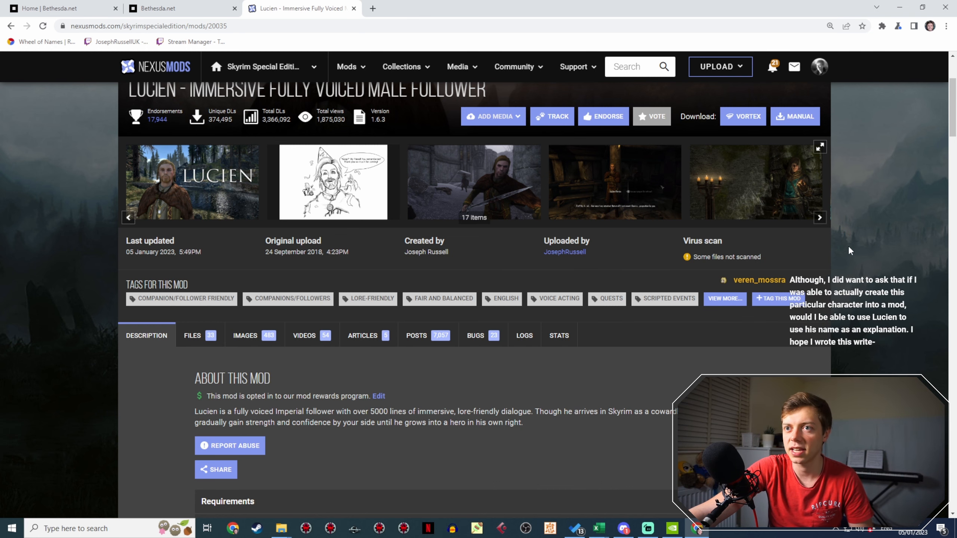
scroll(489, 211, down, 5)
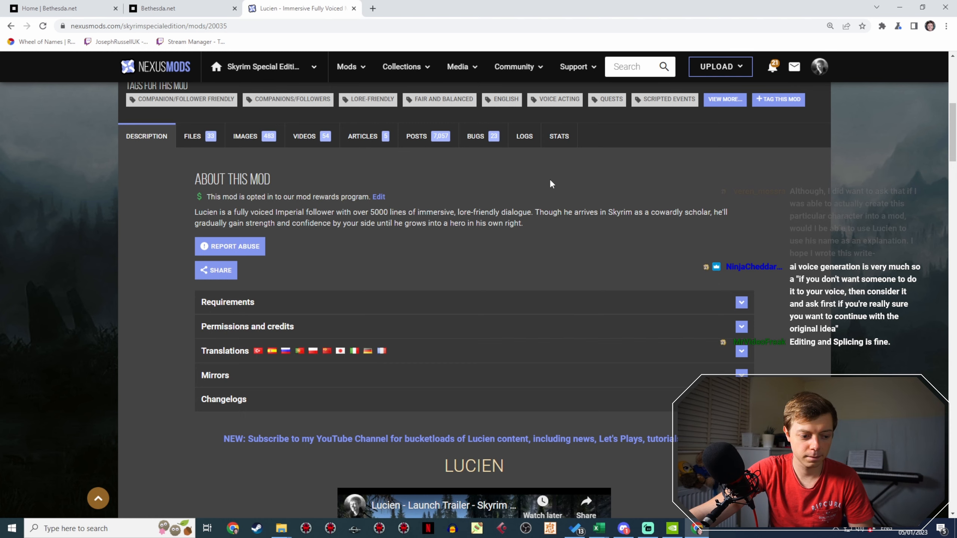
scroll(465, 179, down, 4)
scroll(510, 181, up, 12)
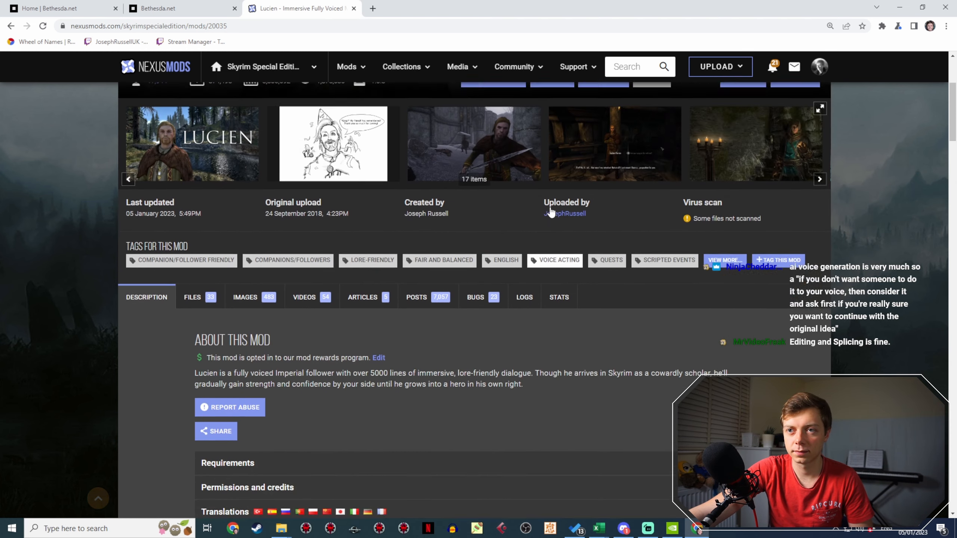
scroll(523, 231, down, 4)
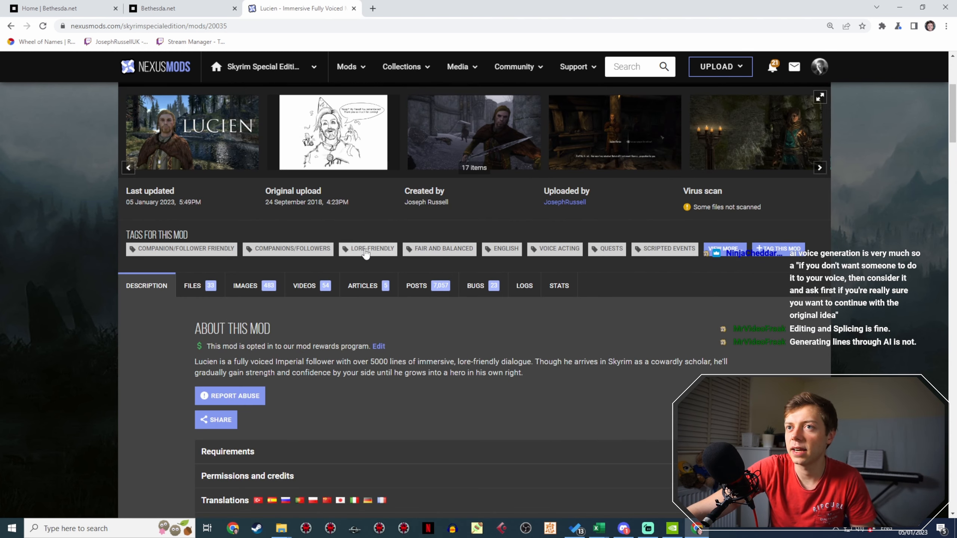
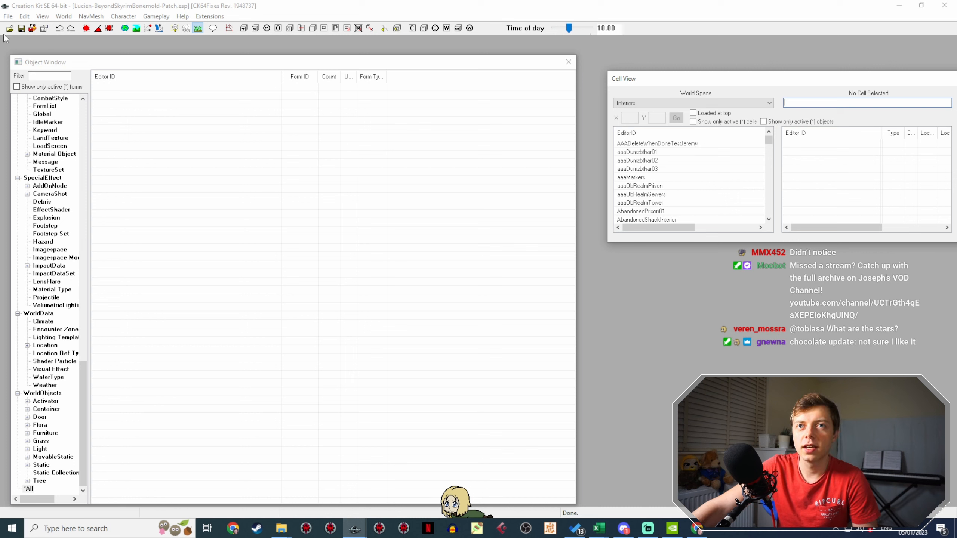
Step: Log in to Bethesda.net from Creation Kit by entering the account password
click(13, 17)
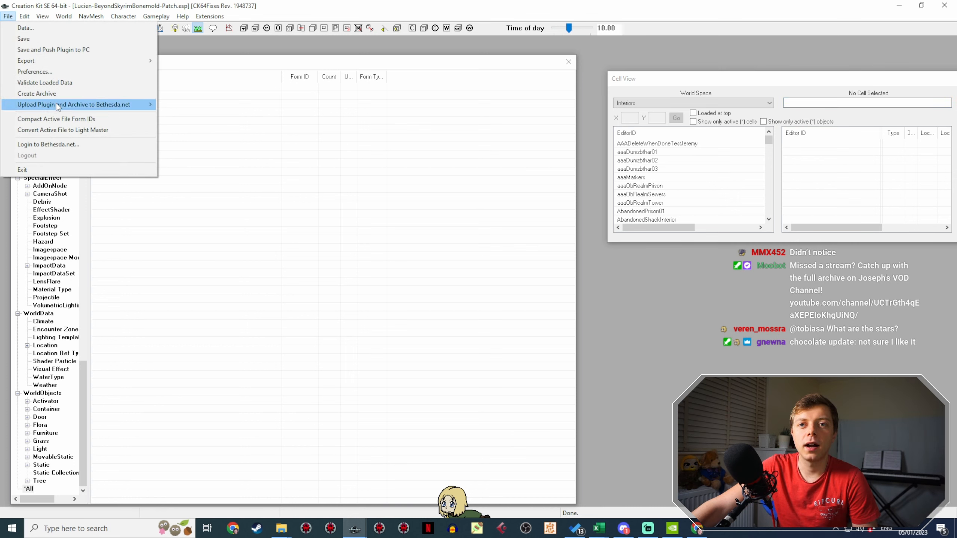
click(48, 144)
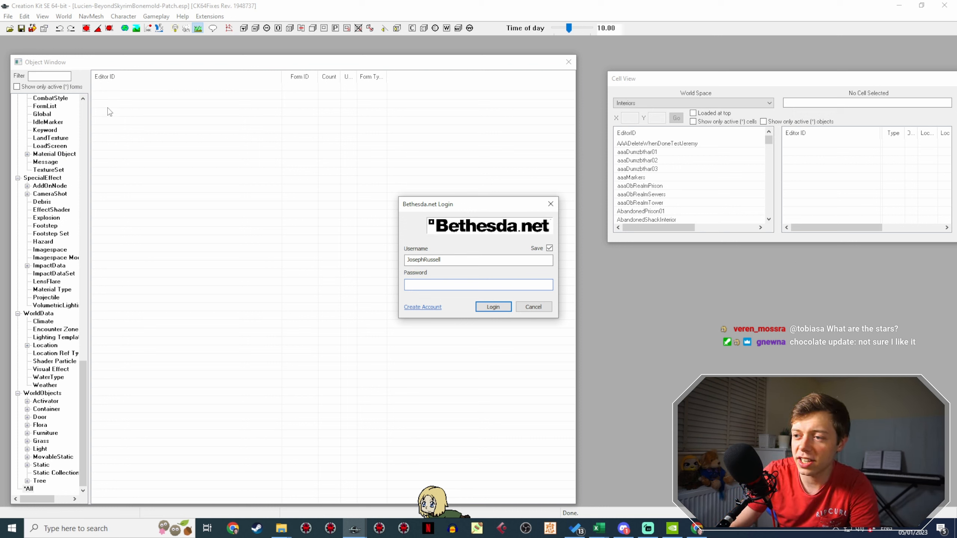
text(•••••••••••)
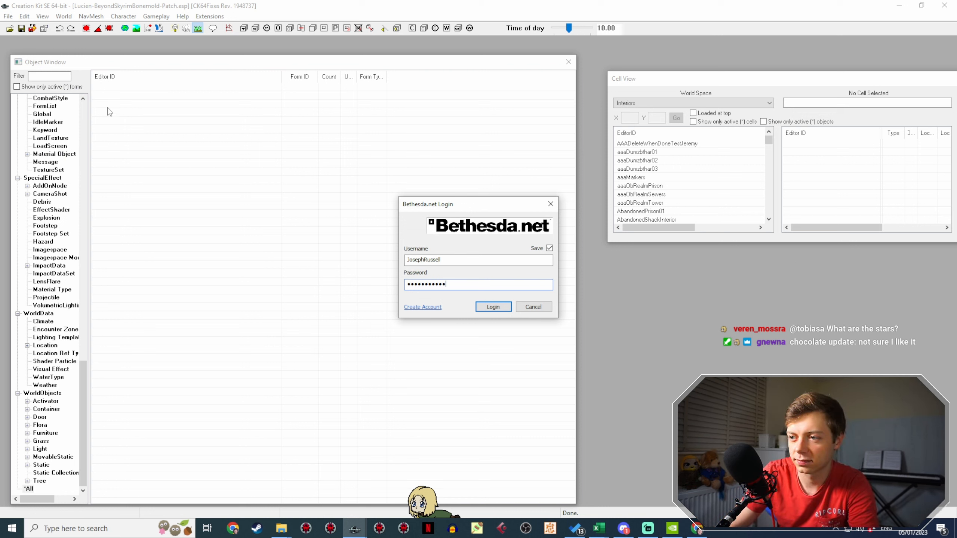
key(Return)
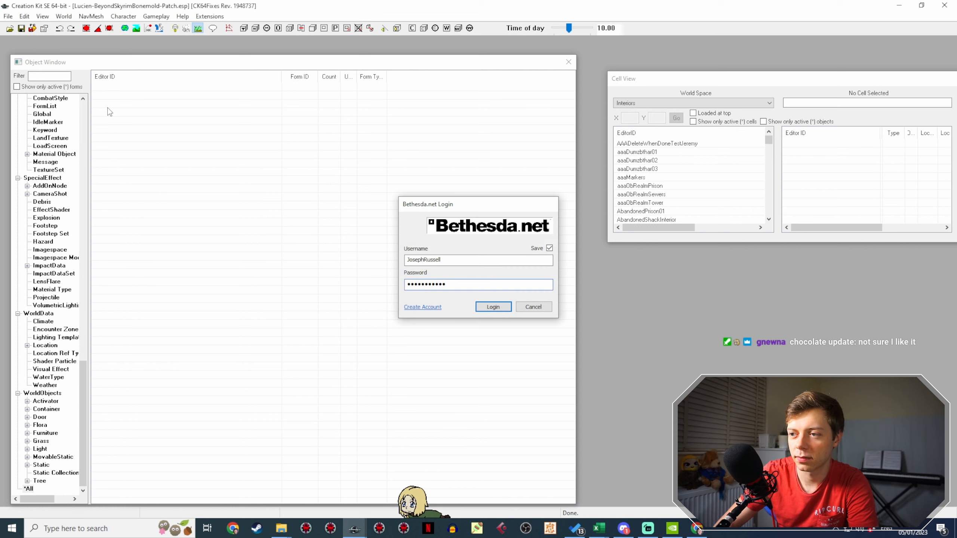
key(Escape)
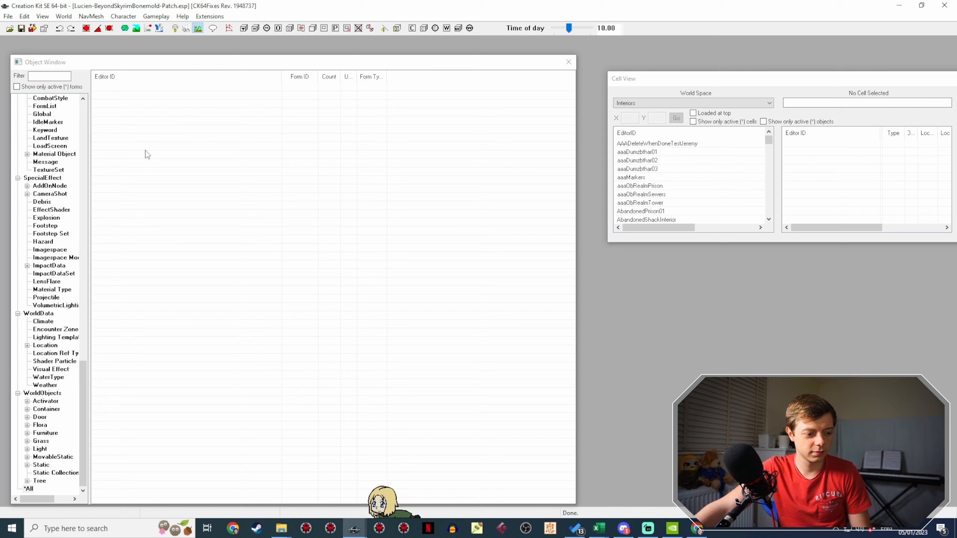
Step: Start the PC upload to Bethesda.net using the existing Lucien-BeyondSkyrimBonemold-Patch.bsa archive, and open the existing Bonemold Weapon Pack Patch entry for updating
click(8, 16)
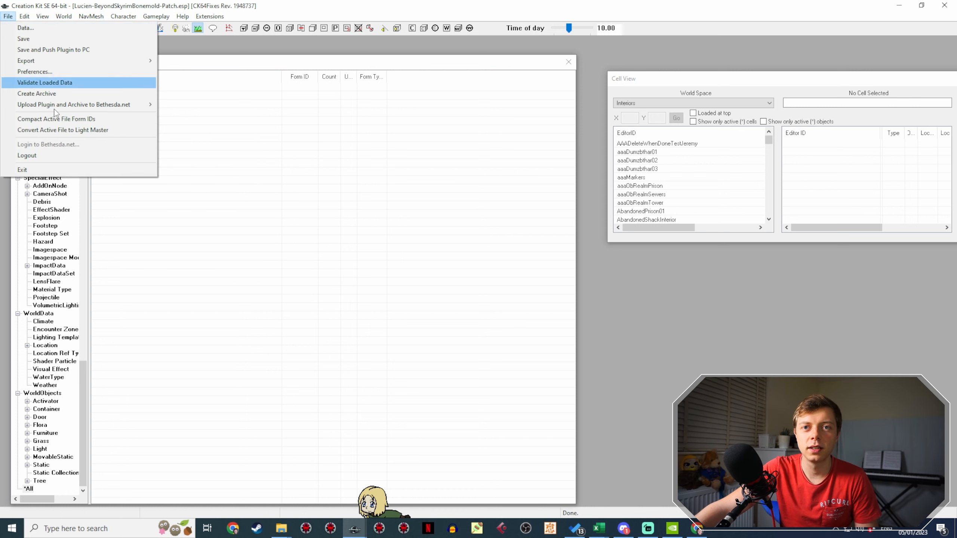
mouse_move(113, 105)
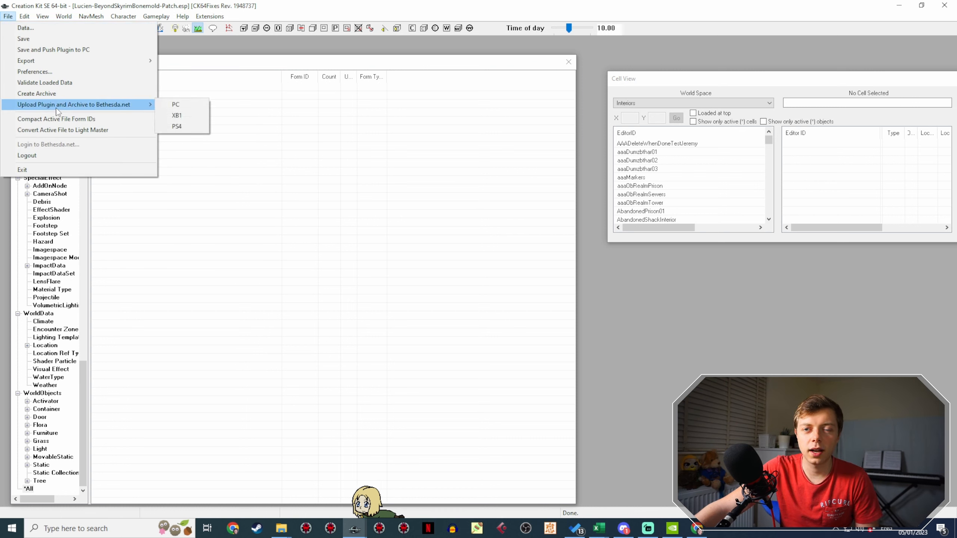
click(181, 108)
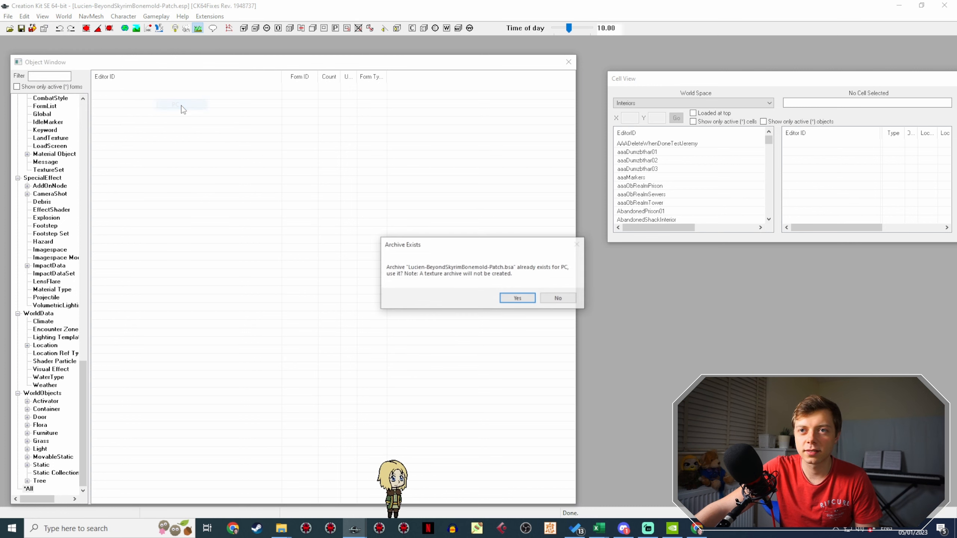
click(519, 297)
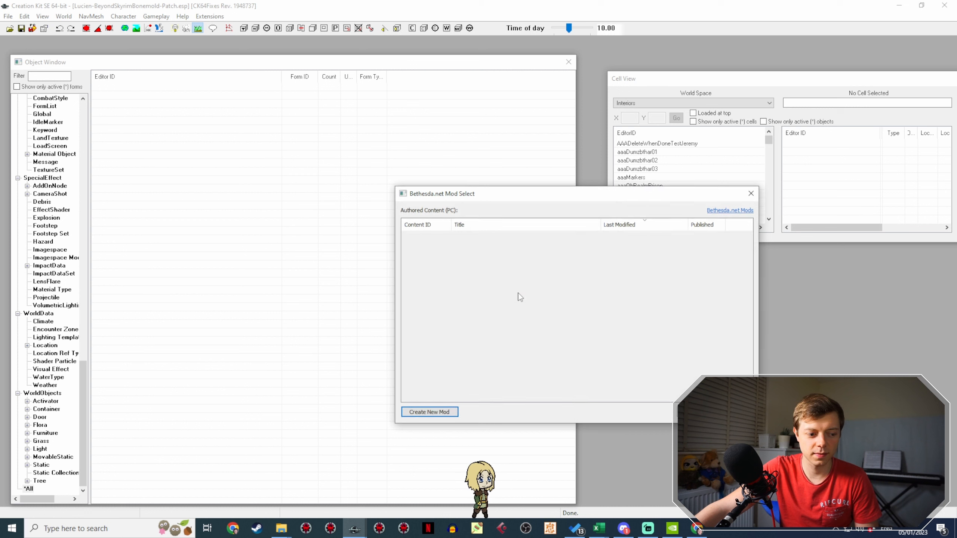
double_click(564, 237)
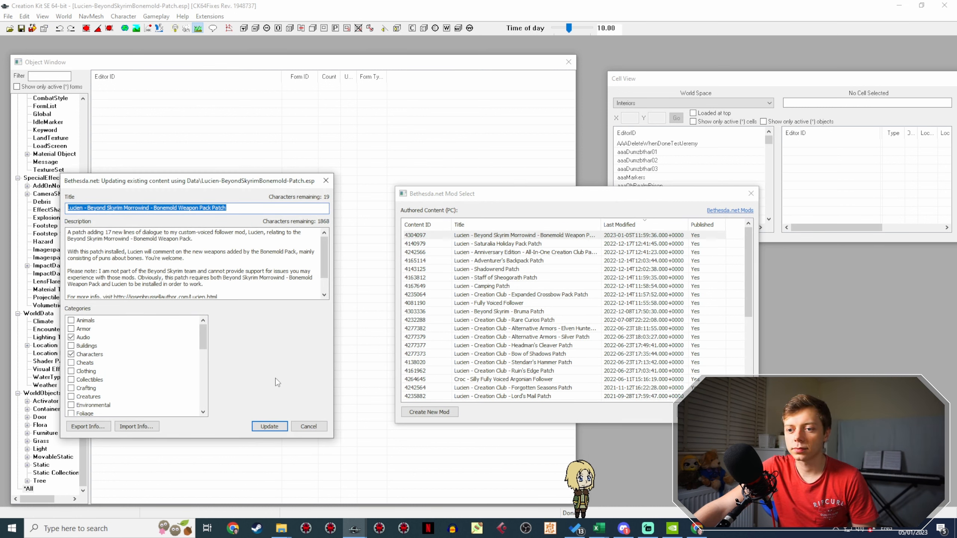
Step: Overwrite the existing PC Bonemold Weapon Pack Patch entry with the upload and open the uploaded mod's page on Bethesda.net
click(266, 426)
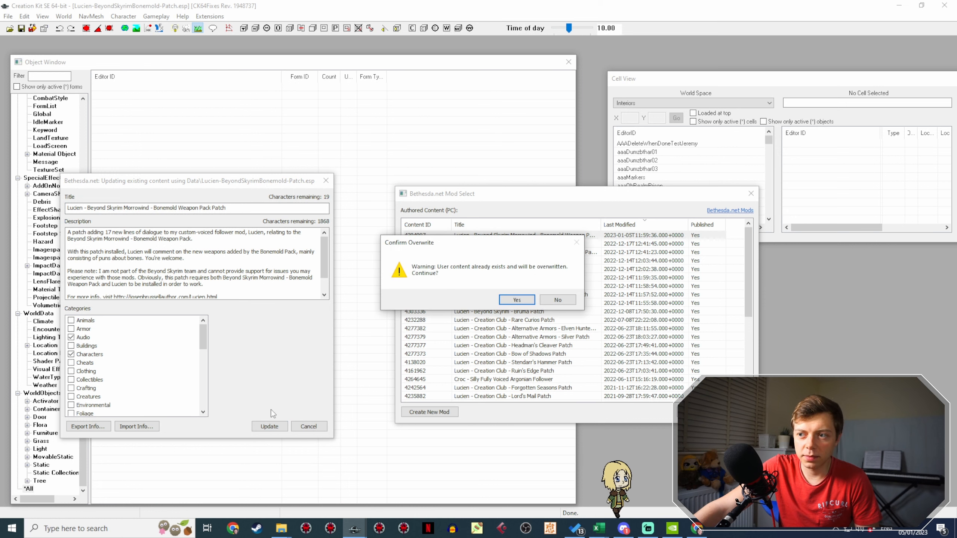
click(517, 299)
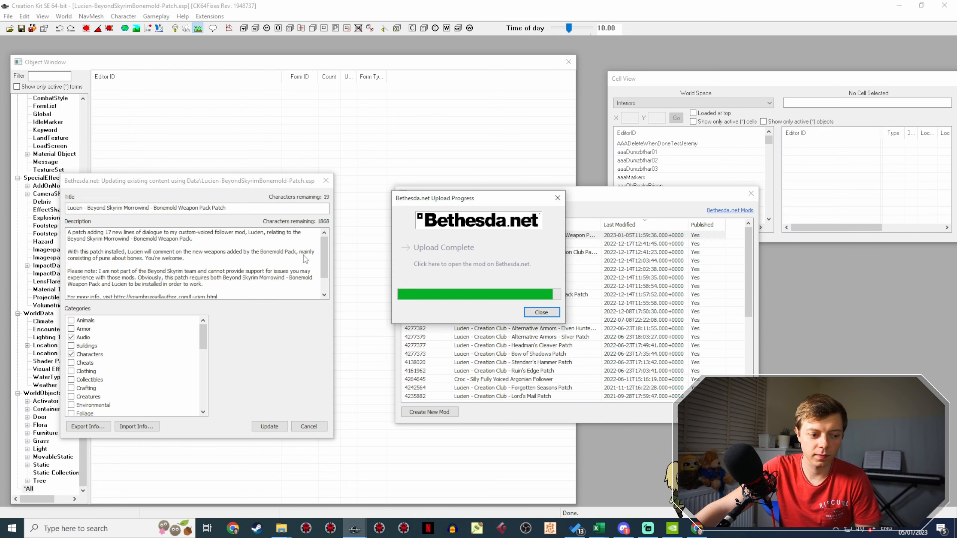
click(478, 263)
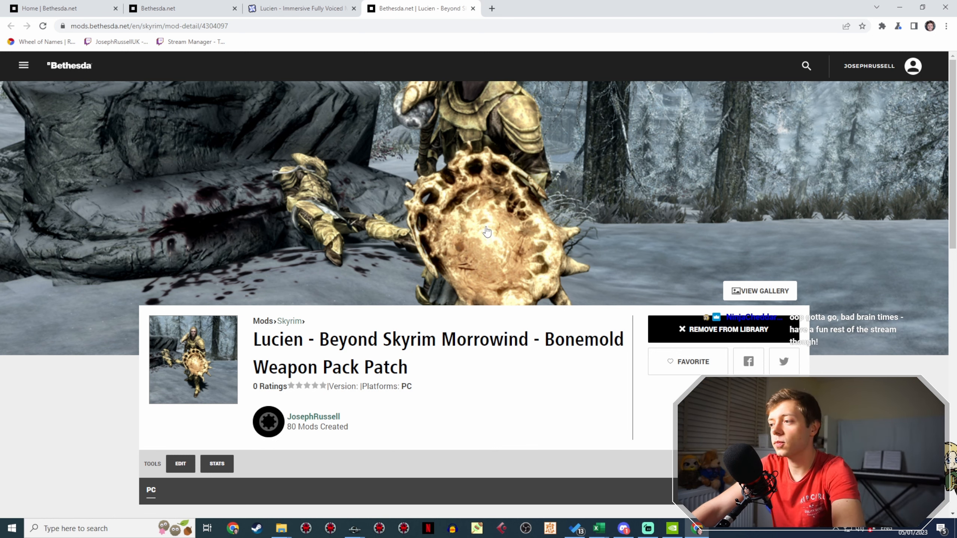
Step: Edit the PC mod entry and set its version numbering to Custom with the number 1.6.3c
click(179, 463)
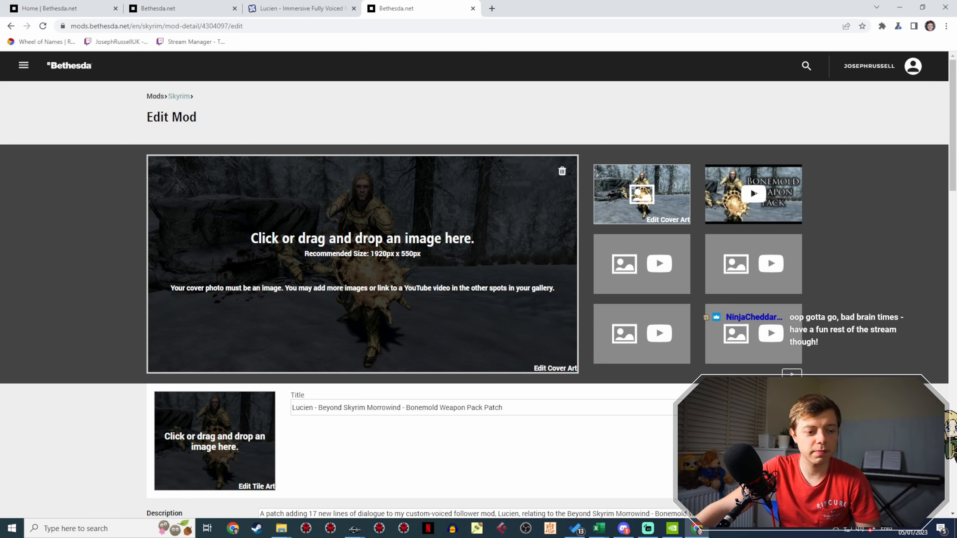
scroll(376, 217, down, 5)
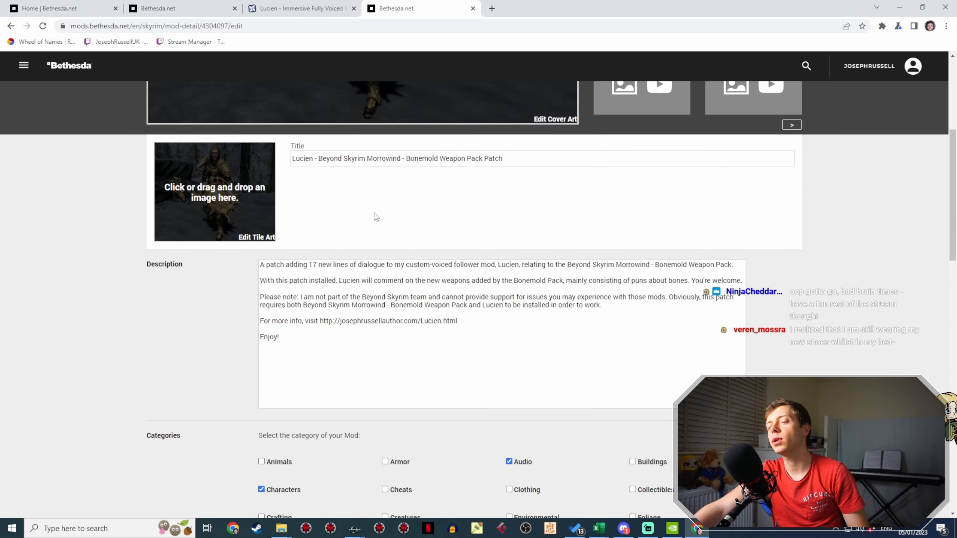
scroll(332, 282, down, 15)
scroll(331, 256, up, 3)
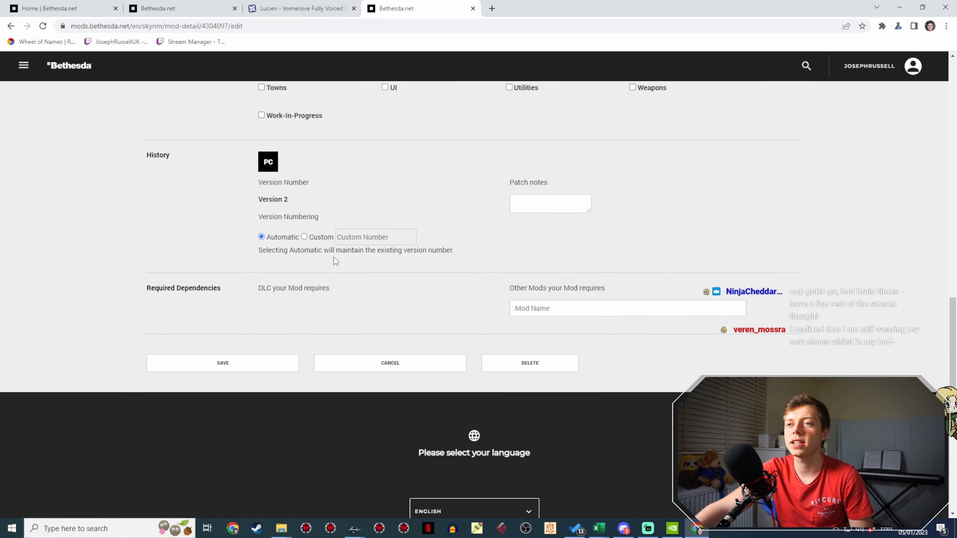
click(326, 239)
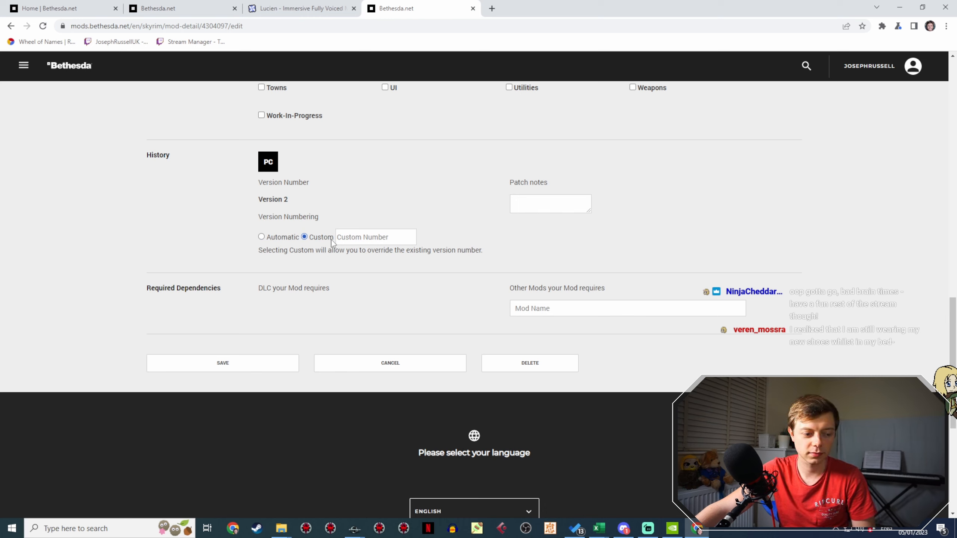
click(364, 237)
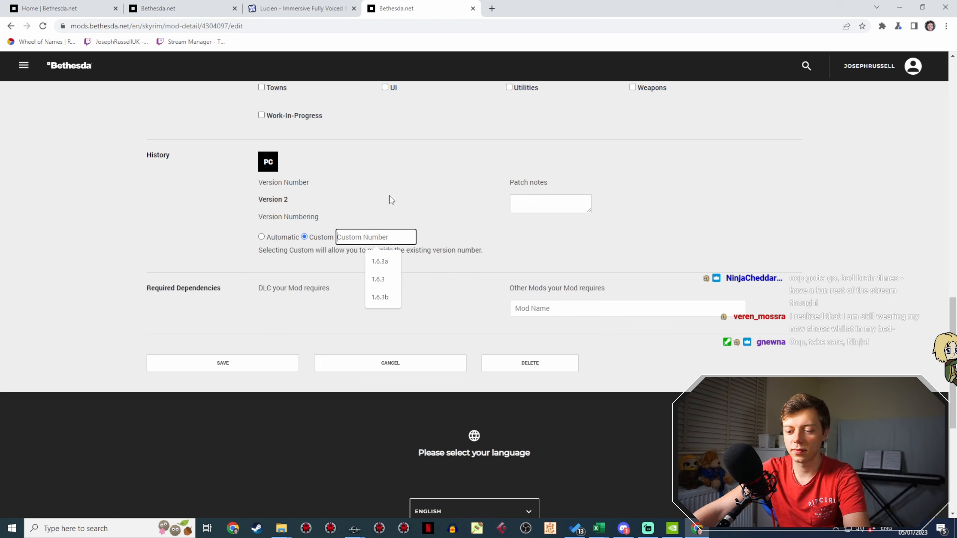
text(1.)
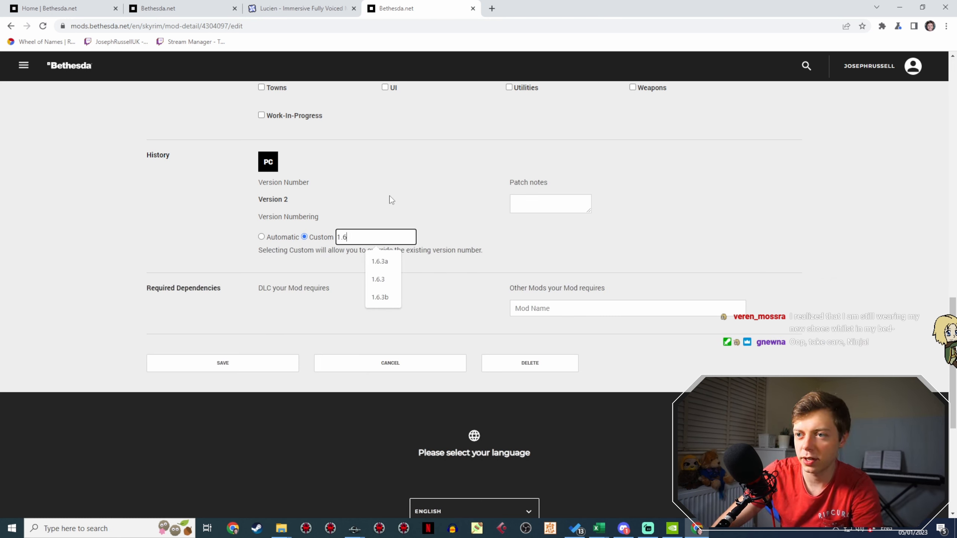
text(6.3c)
key(Tab)
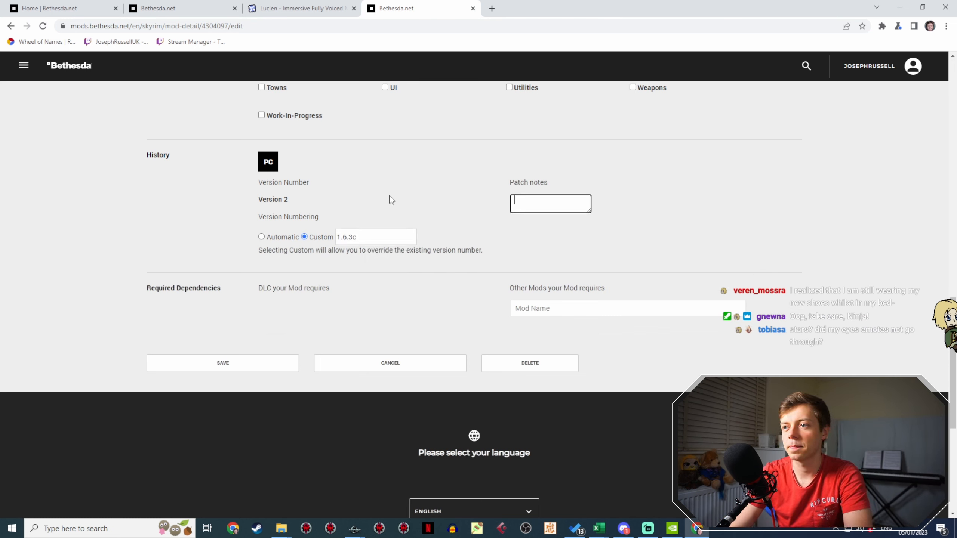
Step: Enter the patch notes "Fixed some lines from not firing.", copy that text for reuse, and save the PC mod entry
text(Fixed)
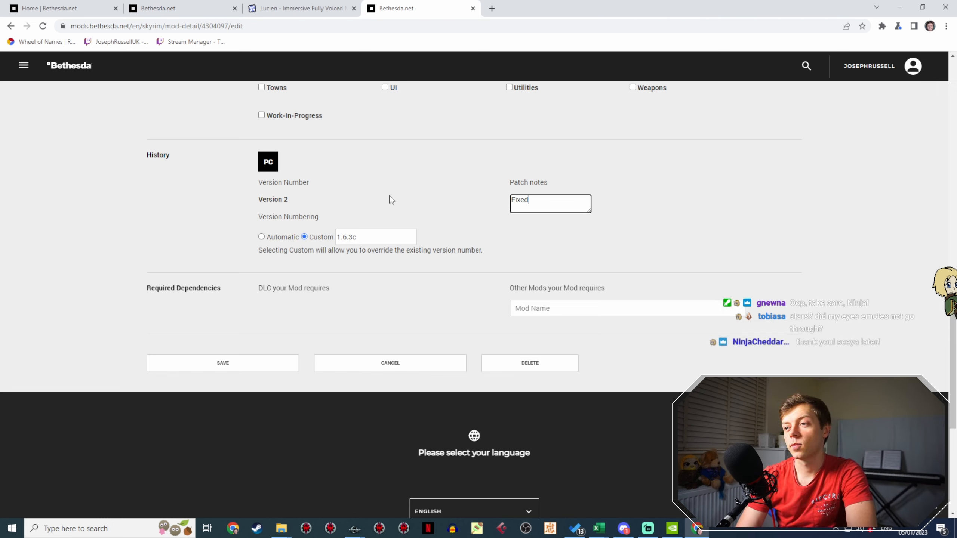
text( some lines from)
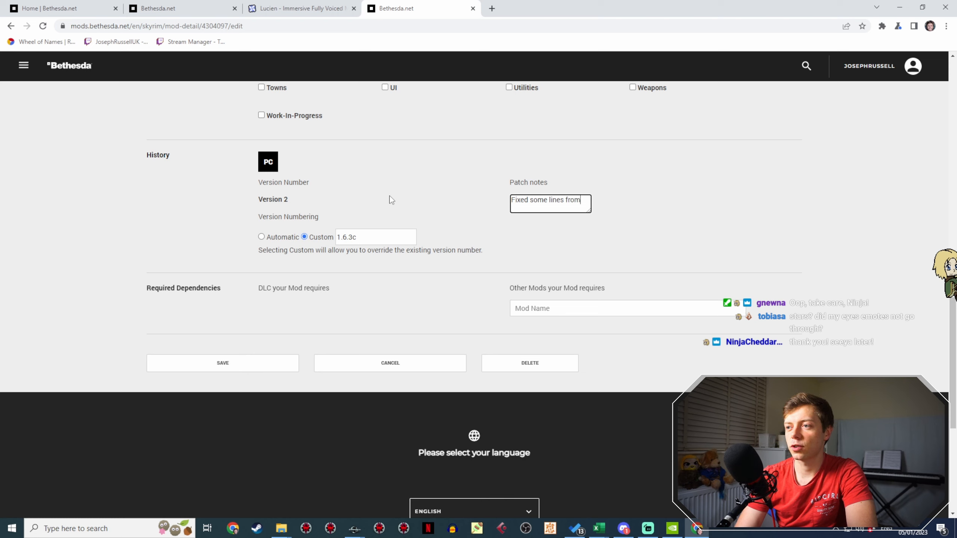
text( not firign.)
key(BackSpace)
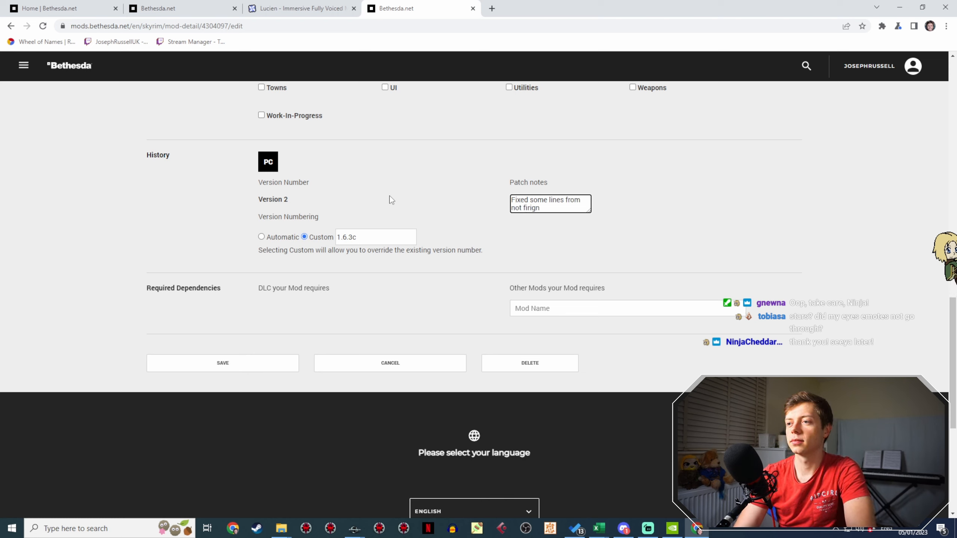
text(ng.)
key(ctrl+a)
key(ctrl+c)
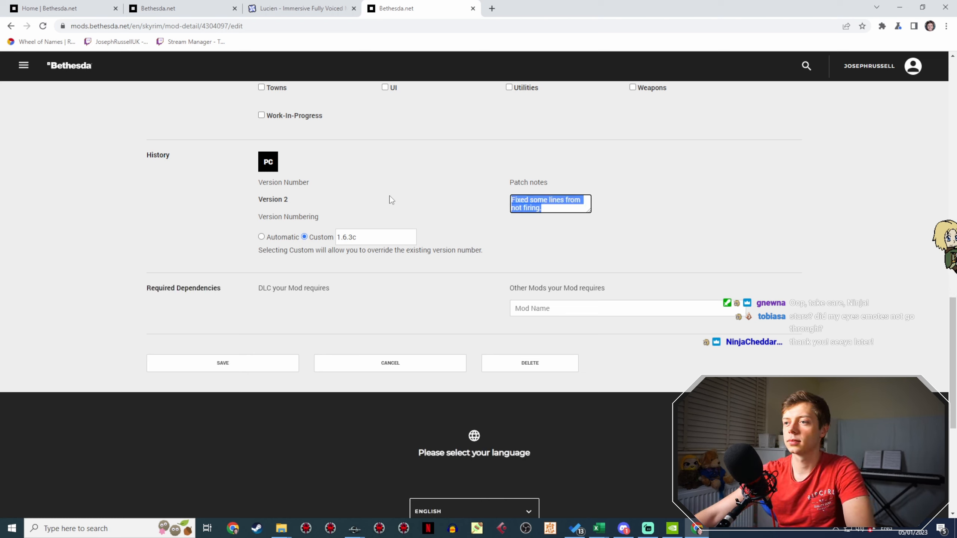
click(223, 363)
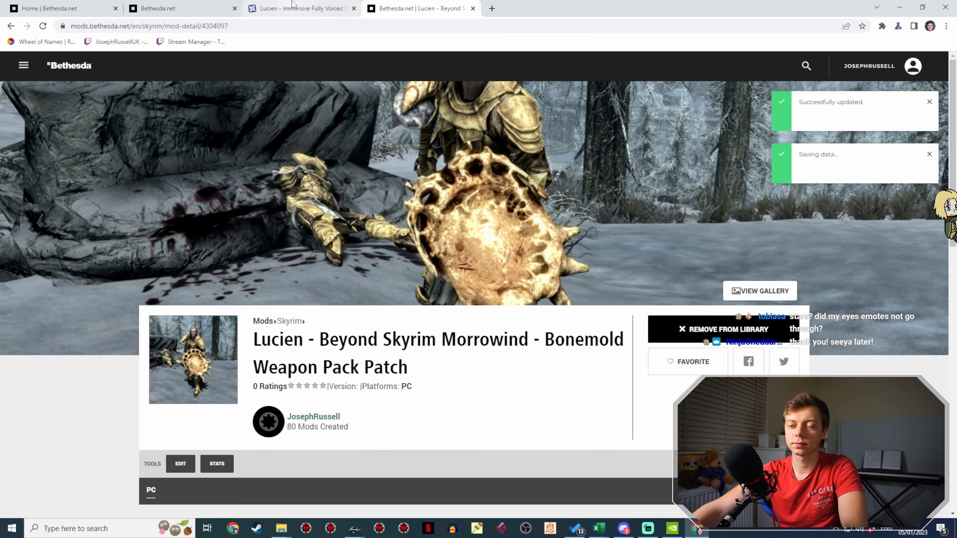
Step: Switch back to Creation Kit, start the XB1 upload with the existing Lucien-BeyondSkyrimBonemold-Patch.bsa archive, and open the Bonemold Weapon Pack Patch [XB1] entry for updating
click(351, 530)
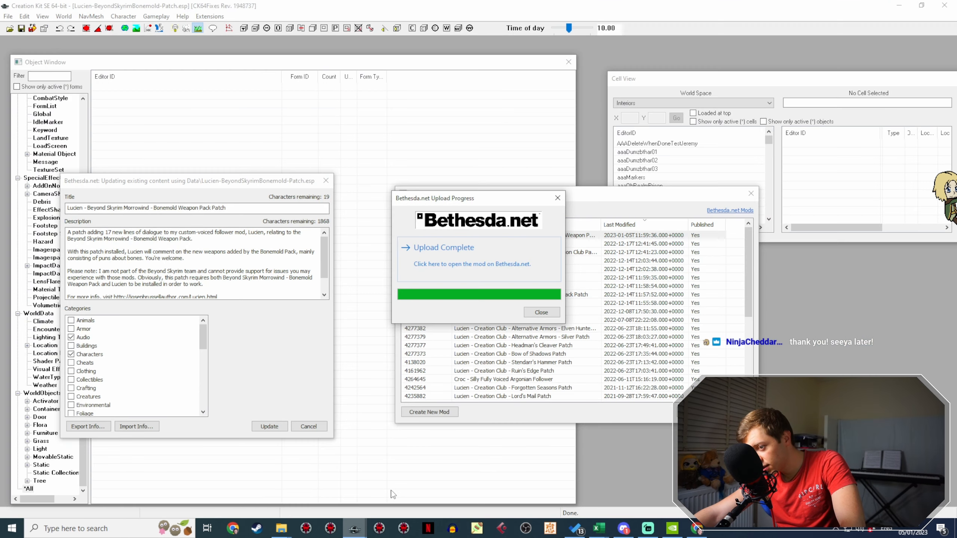
click(545, 312)
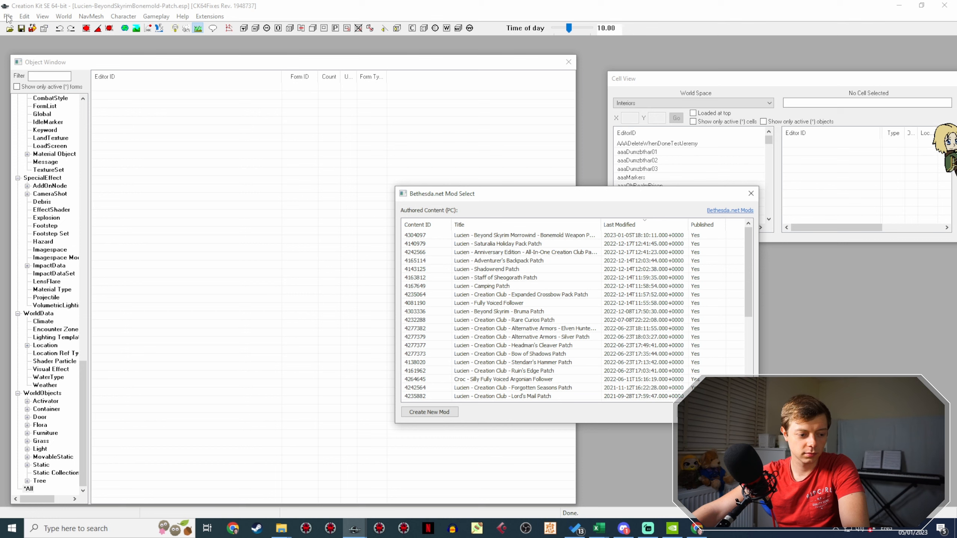
click(8, 19)
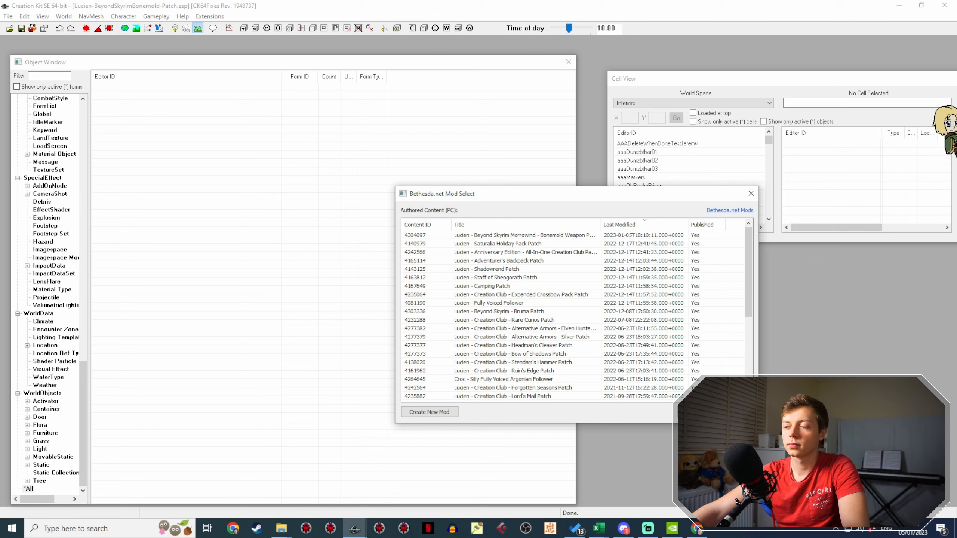
key(Escape)
click(8, 16)
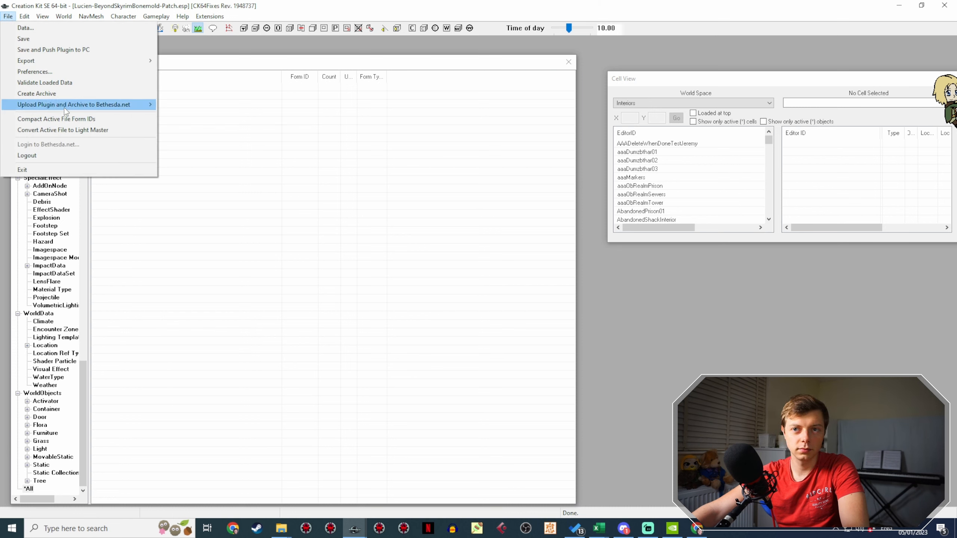
mouse_move(64, 108)
click(203, 117)
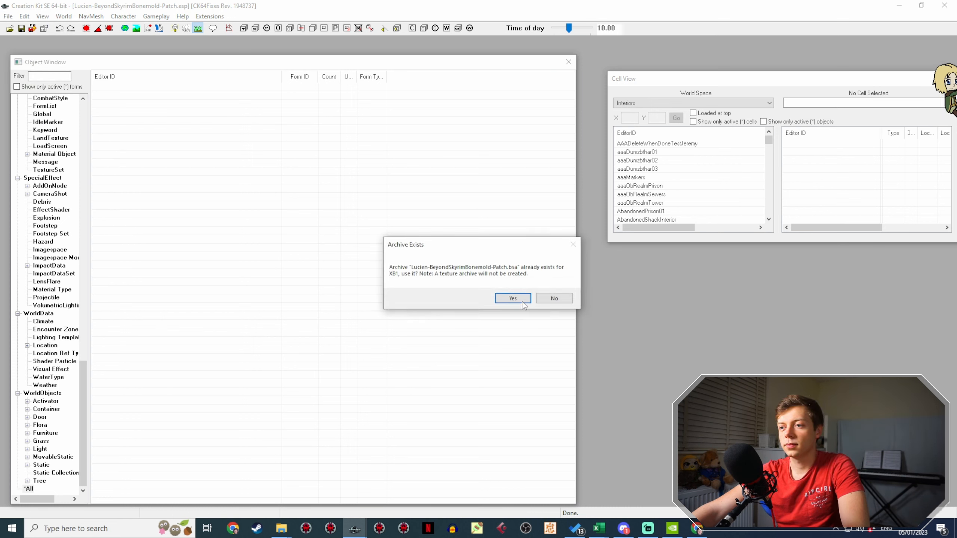
click(523, 299)
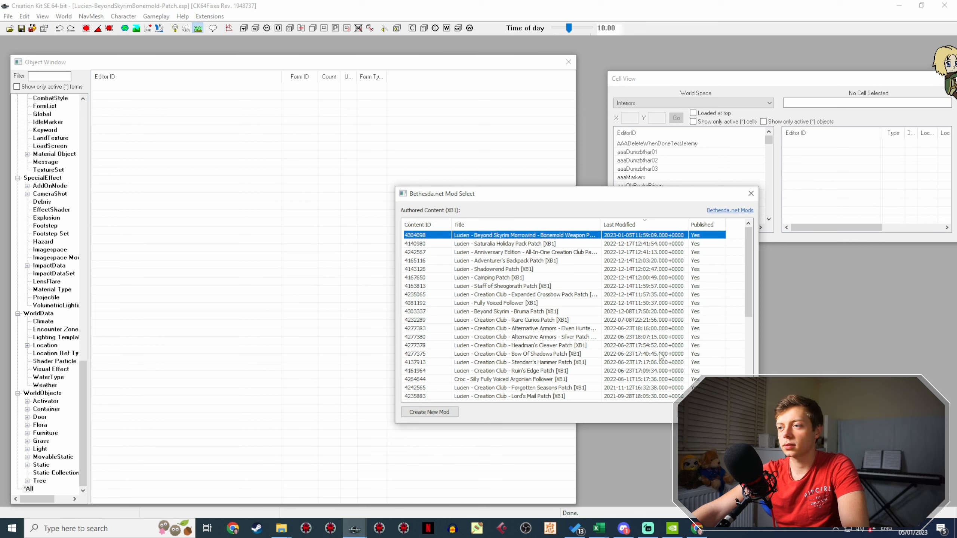
click(695, 412)
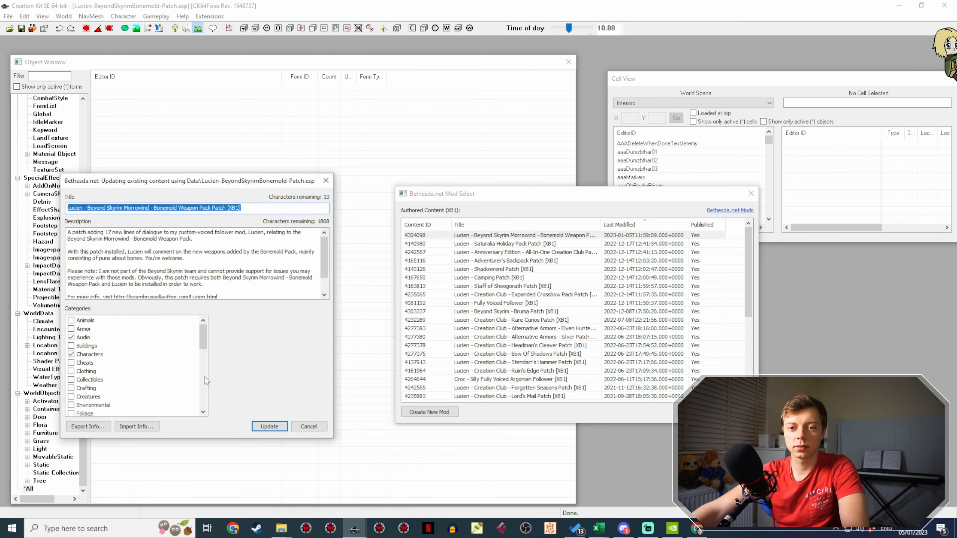
Step: Overwrite the existing [XB1] Bonemold Weapon Pack Patch entry with the upload and open the uploaded mod's page on Bethesda.net
click(270, 425)
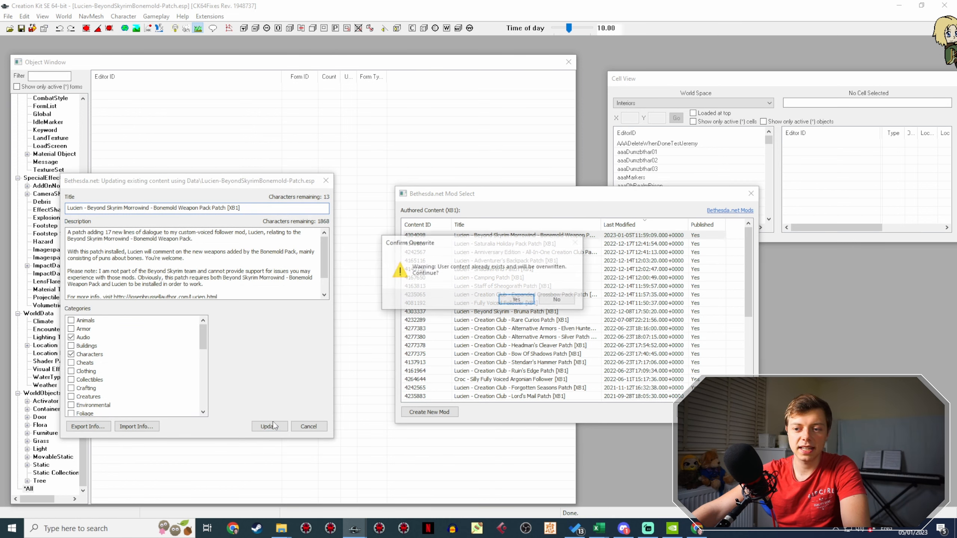
click(517, 296)
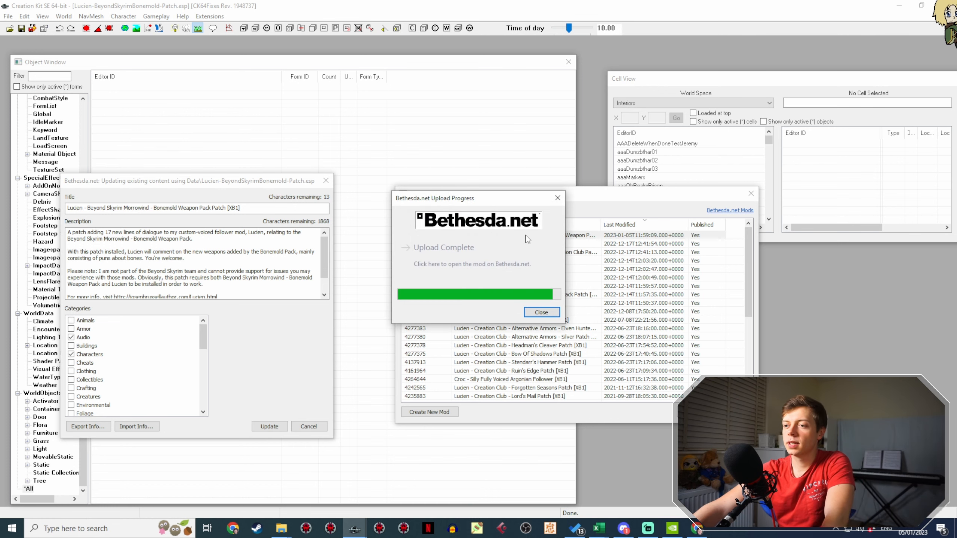
click(516, 264)
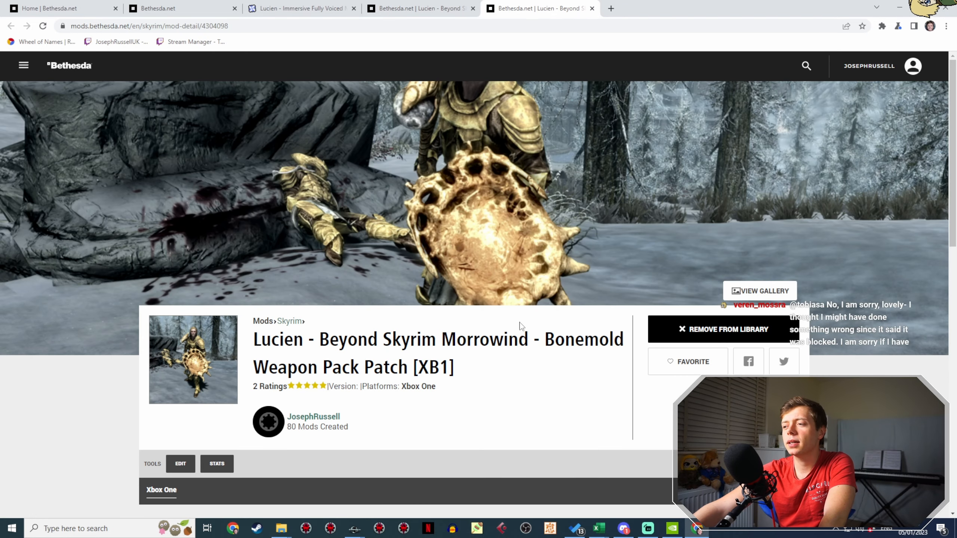
Step: Edit the Xbox One mod entry and set its version numbering to Custom with the number 1.6.3c
scroll(159, 351, down, 3)
click(181, 314)
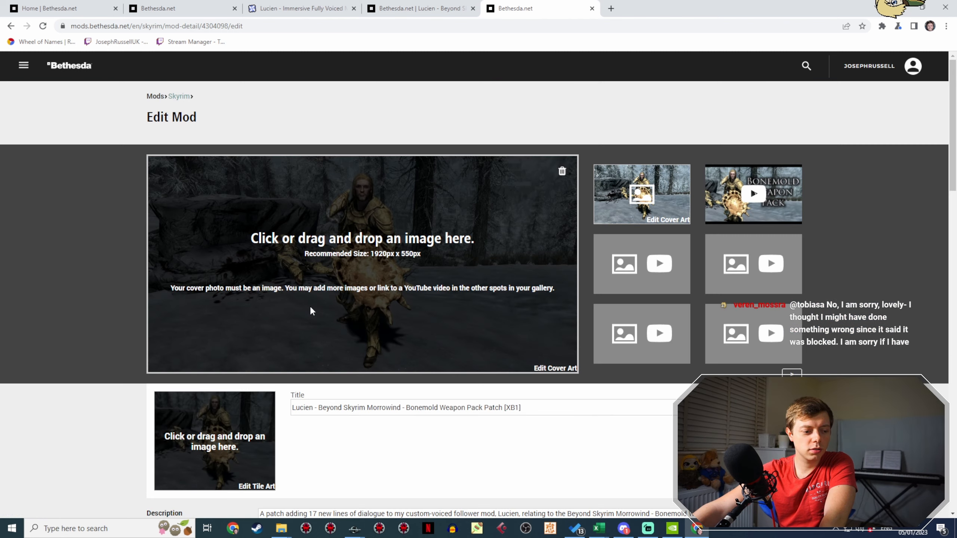
scroll(330, 275, down, 12)
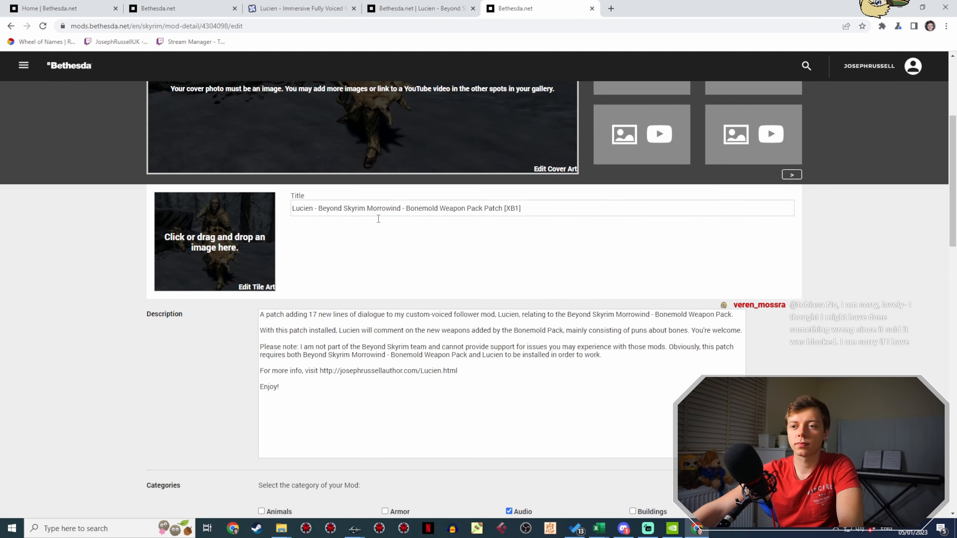
scroll(380, 233, down, 5)
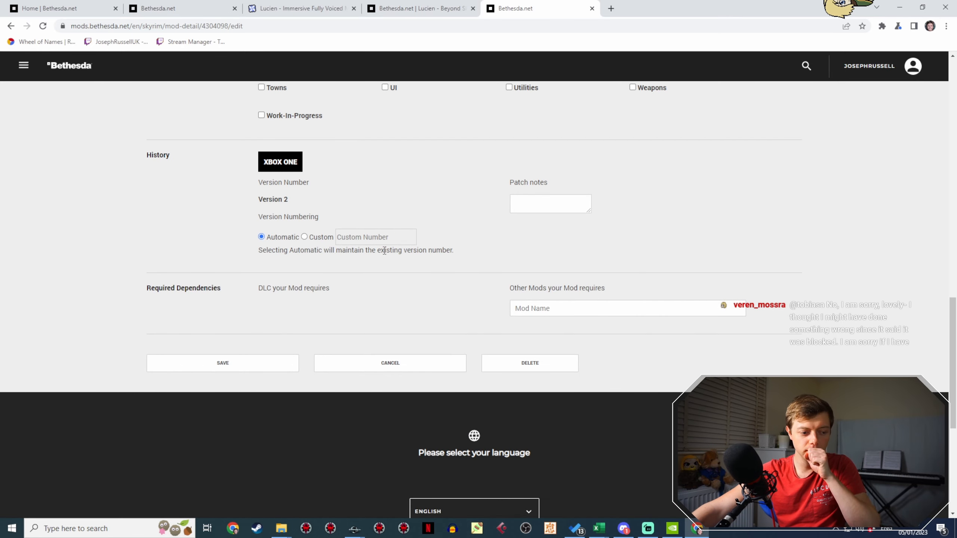
click(343, 241)
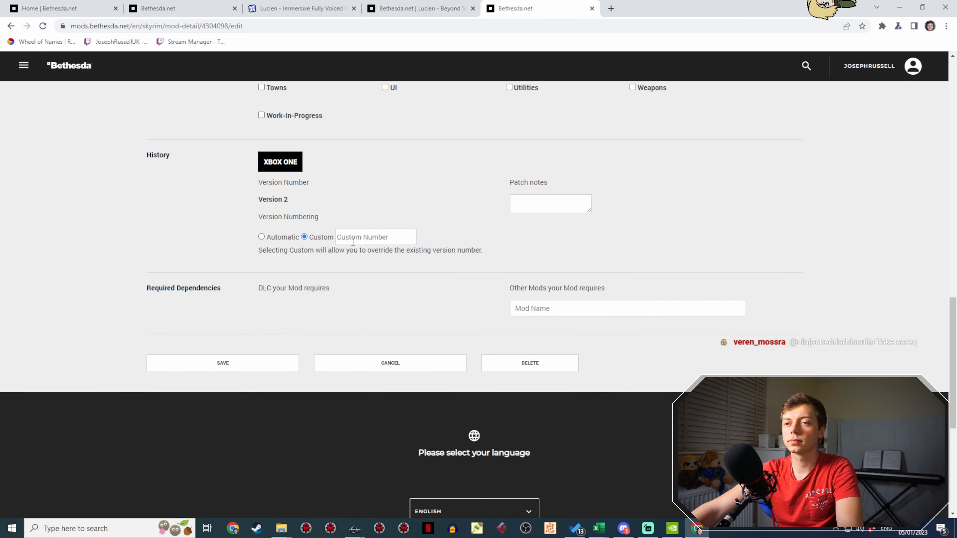
text(1.6.3c)
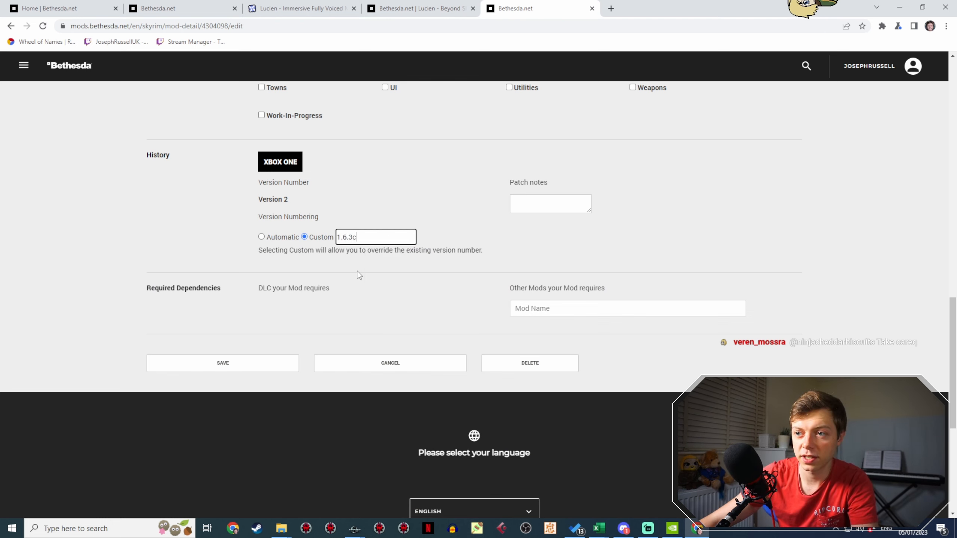
Step: Paste the copied patch notes "Fixed some lines from not firing." into the Xbox One mod entry and save it
click(549, 203)
key(ctrl+v)
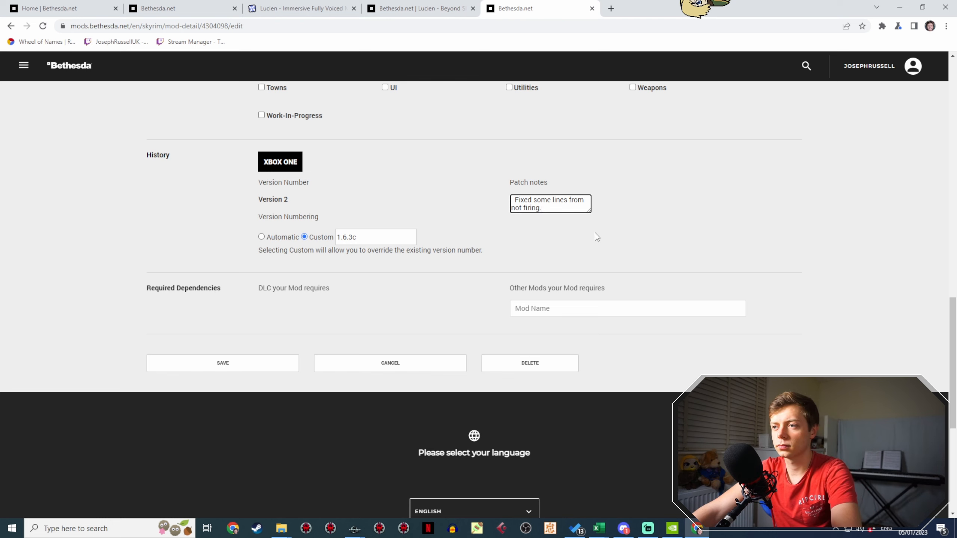
click(219, 363)
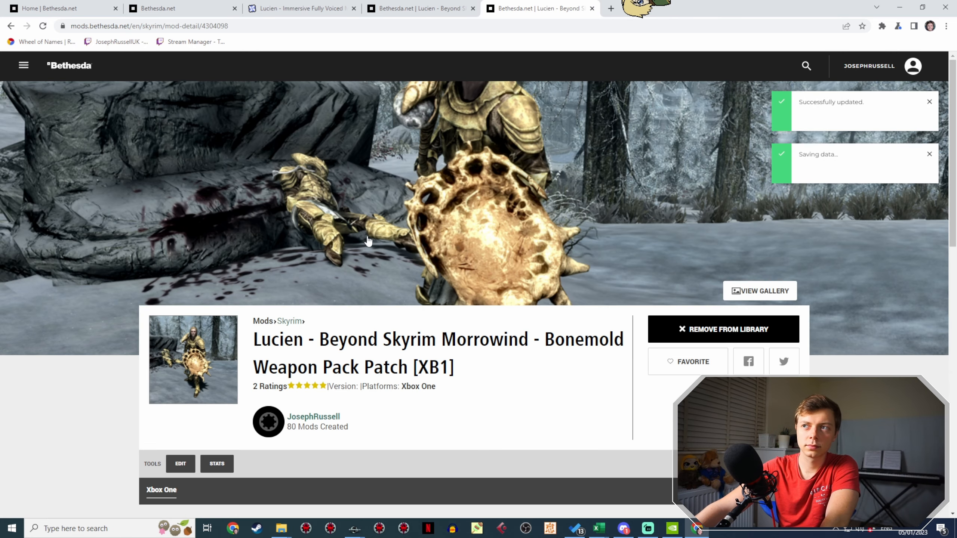
Step: Return to the Lucien mod's page on Nexus Mods and open its documentation for editing
click(286, 8)
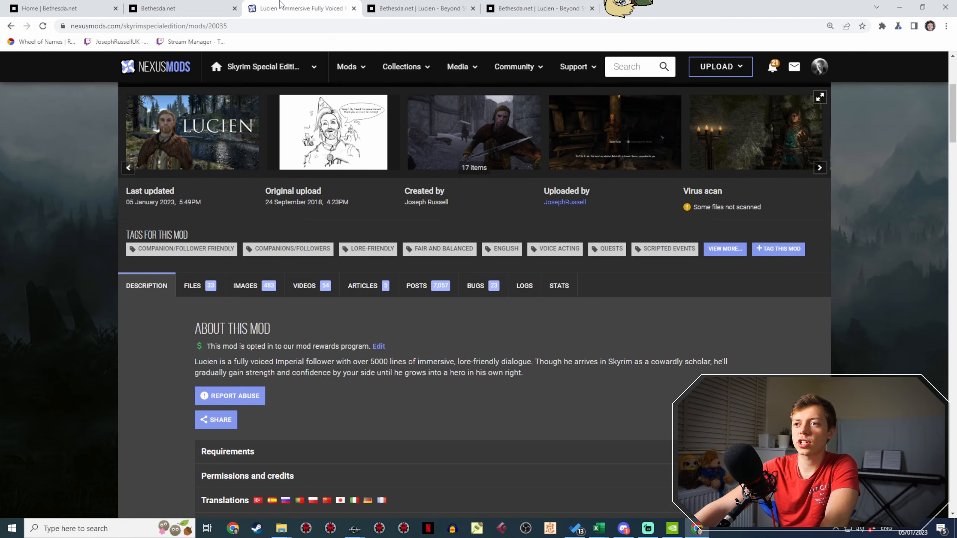
scroll(597, 194, up, 5)
click(792, 102)
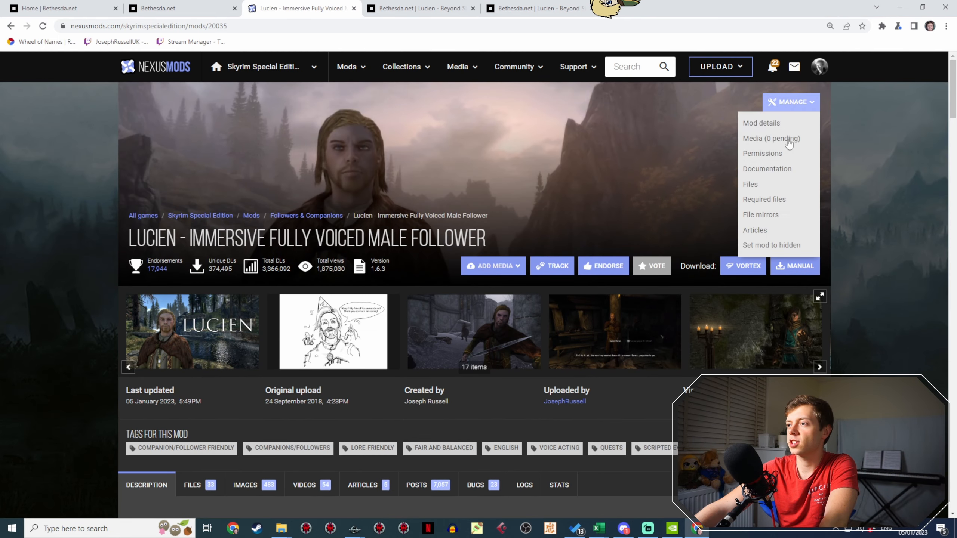
click(777, 170)
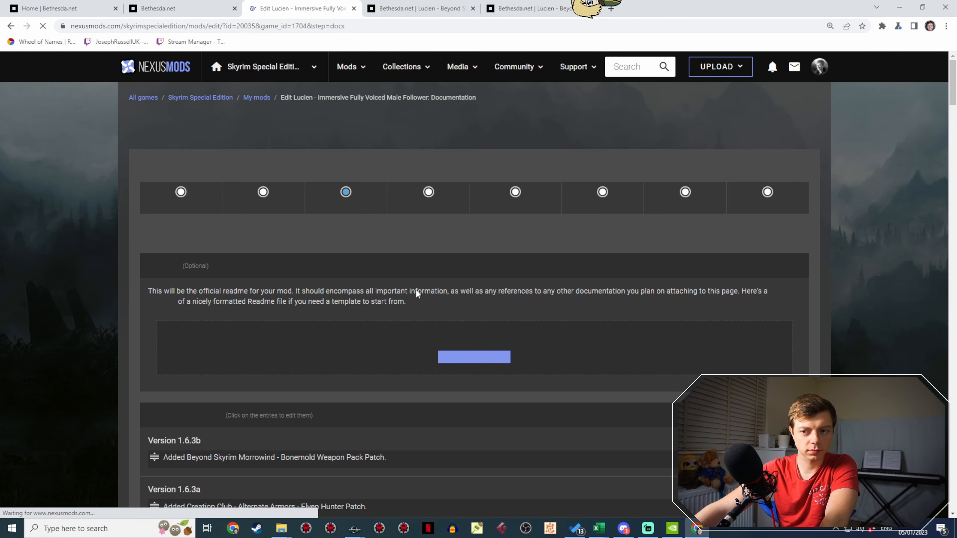
Step: Add the version 1.6.3c changelog entry "Updated Beyond Skyrim Morrowind - Bonemold Weapon Pack Patch to fix some lines that were not firing." and save it
scroll(336, 245, down, 10)
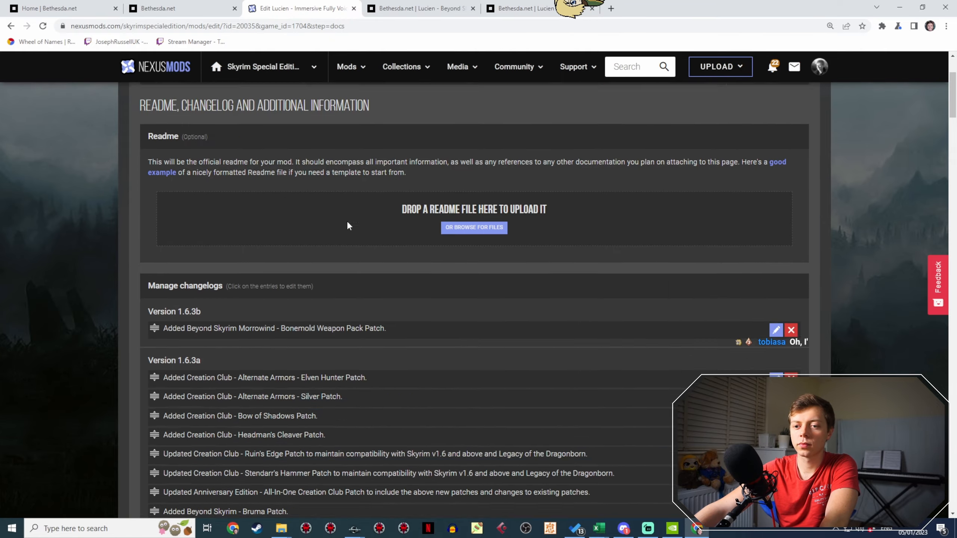
scroll(336, 245, down, 20)
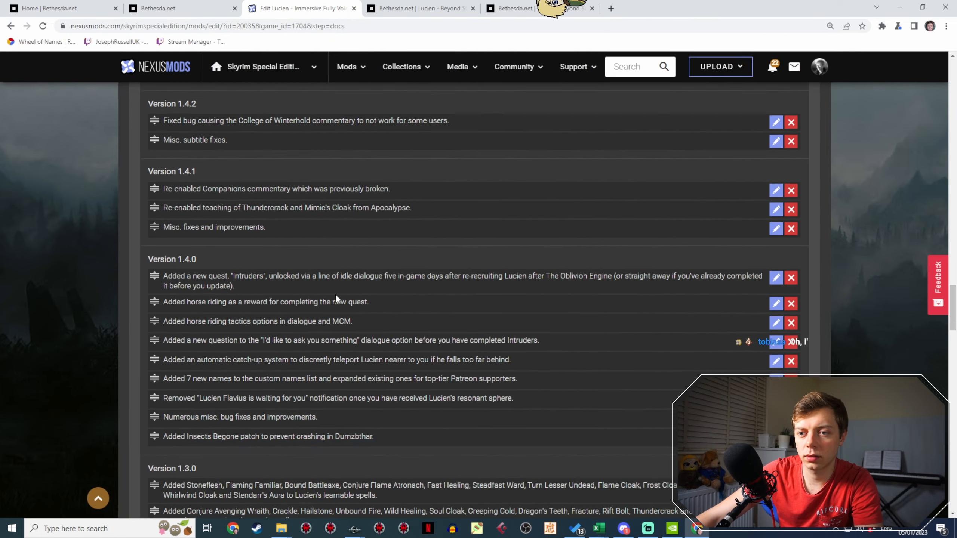
scroll(341, 298, down, 15)
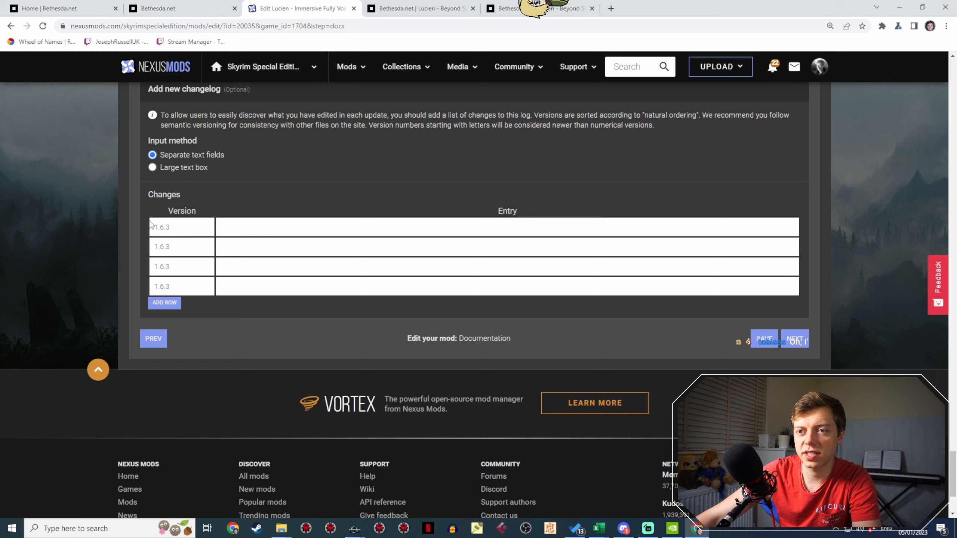
click(268, 223)
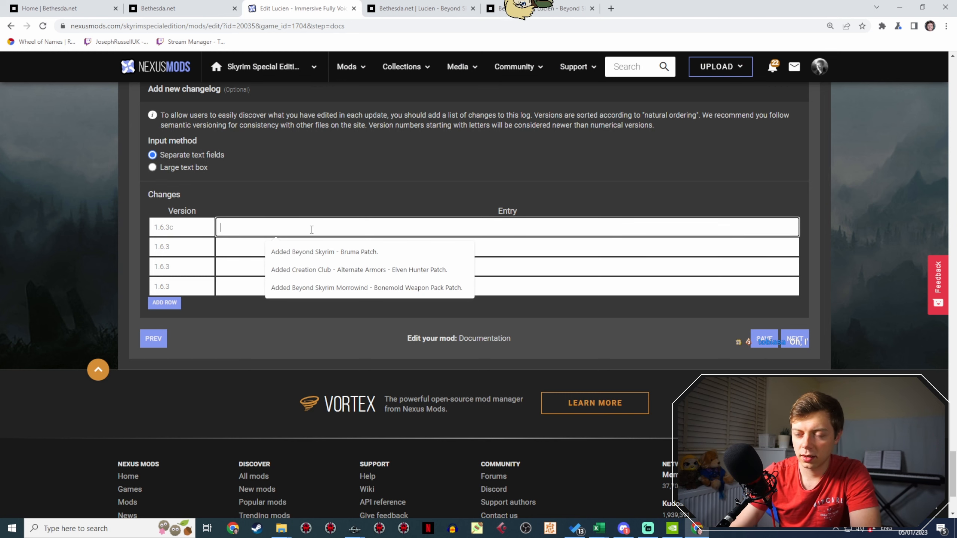
text(Updated Beyo)
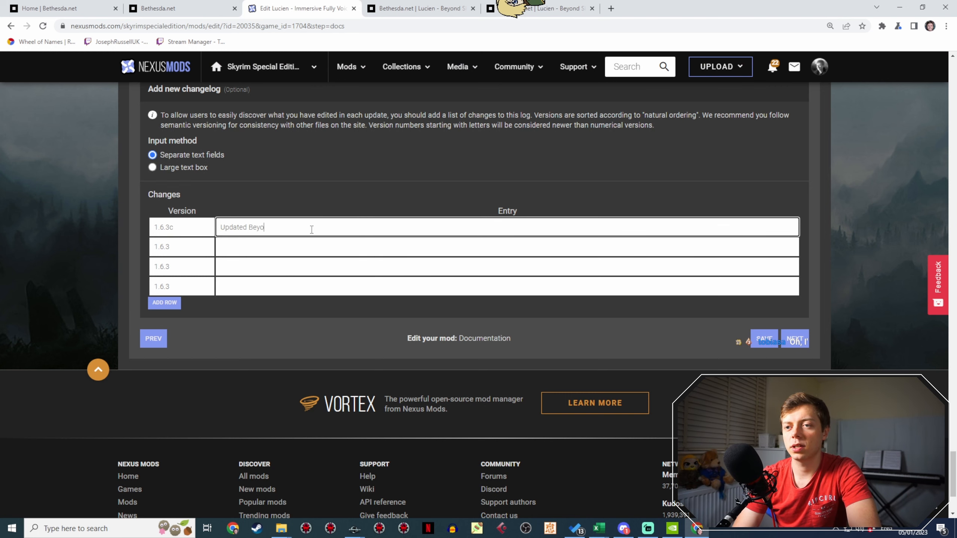
text(nd Skyrim Morrwoi)
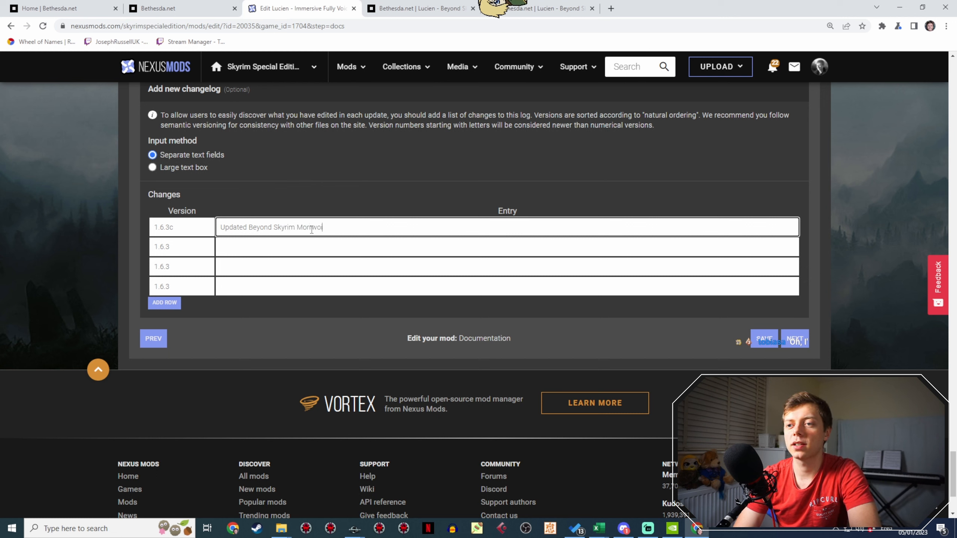
text(nd)
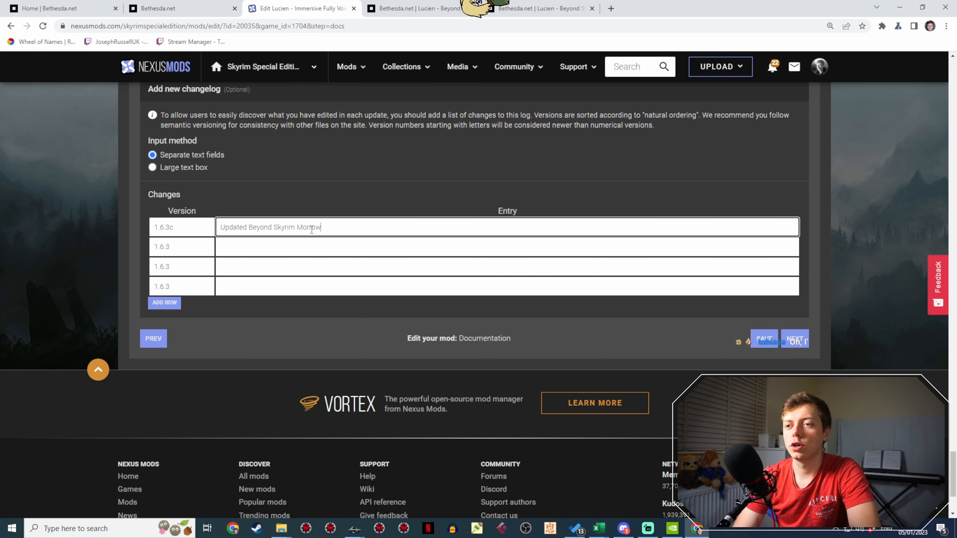
text( - Bonemold)
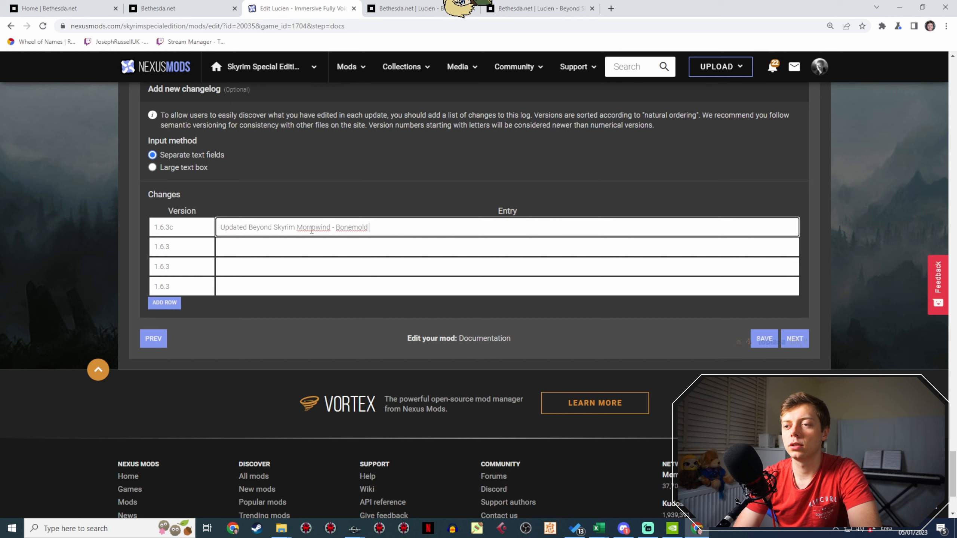
text( Weapon P)
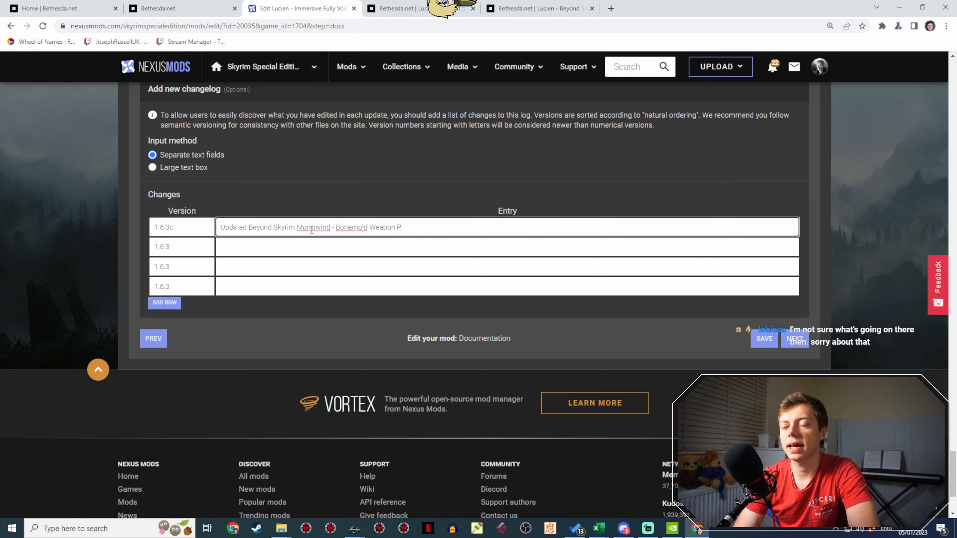
text(ack Patch to)
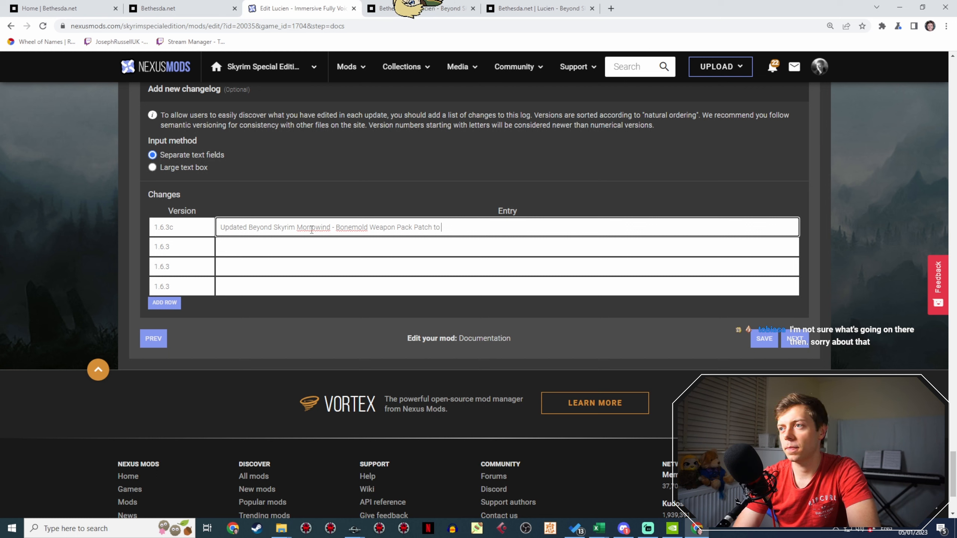
text( fix some lines)
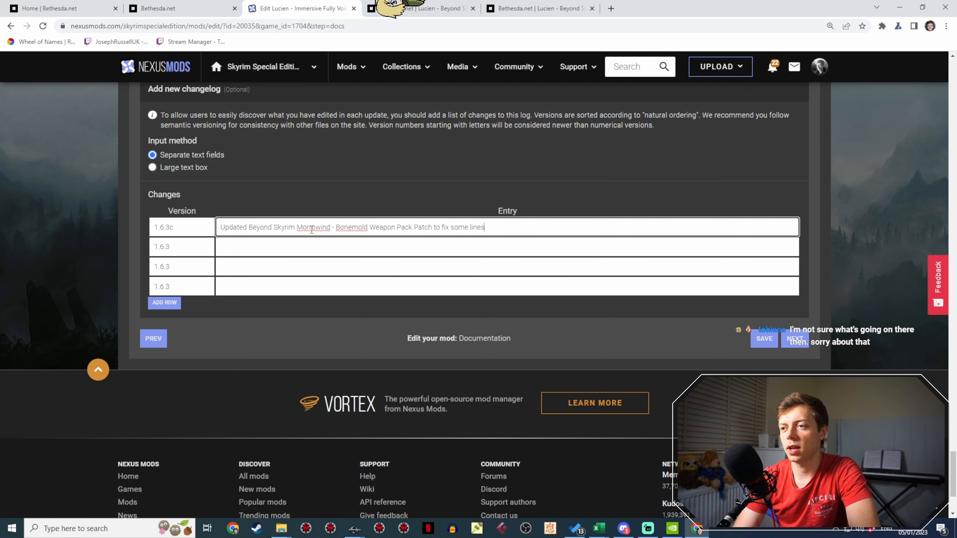
text( that were not fin)
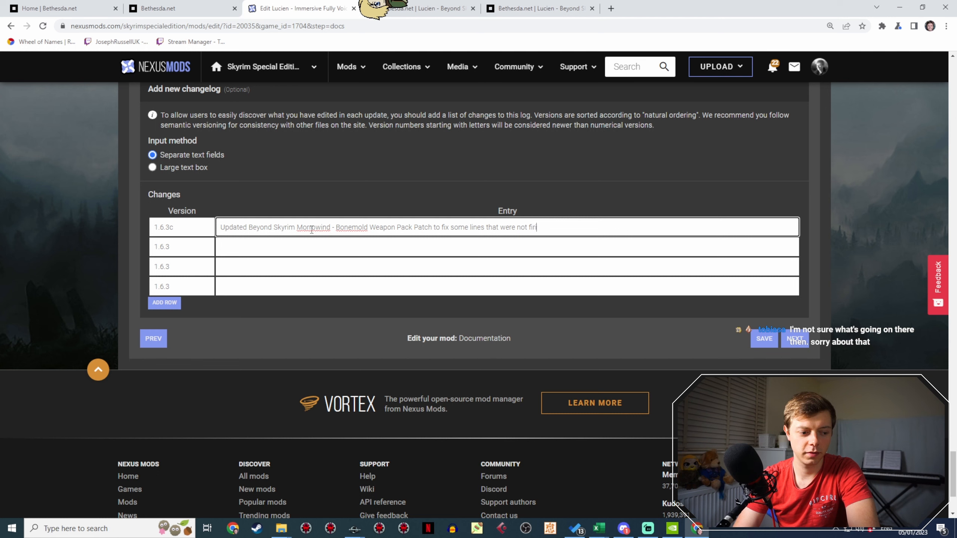
text(g.)
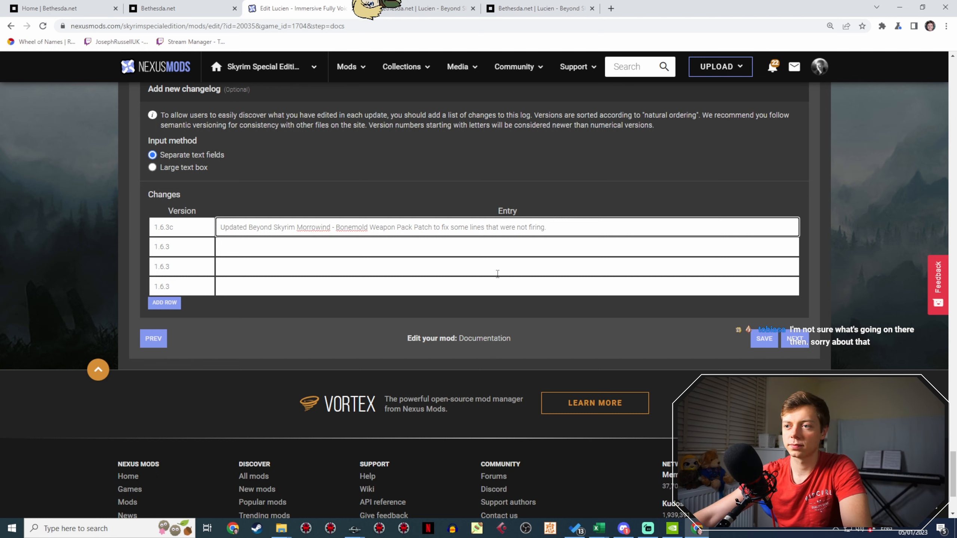
click(764, 339)
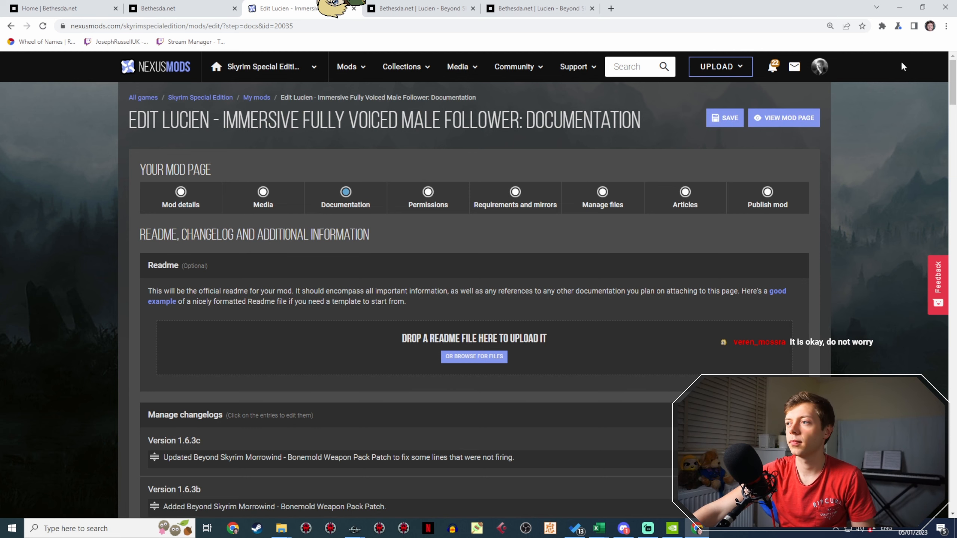
click(725, 120)
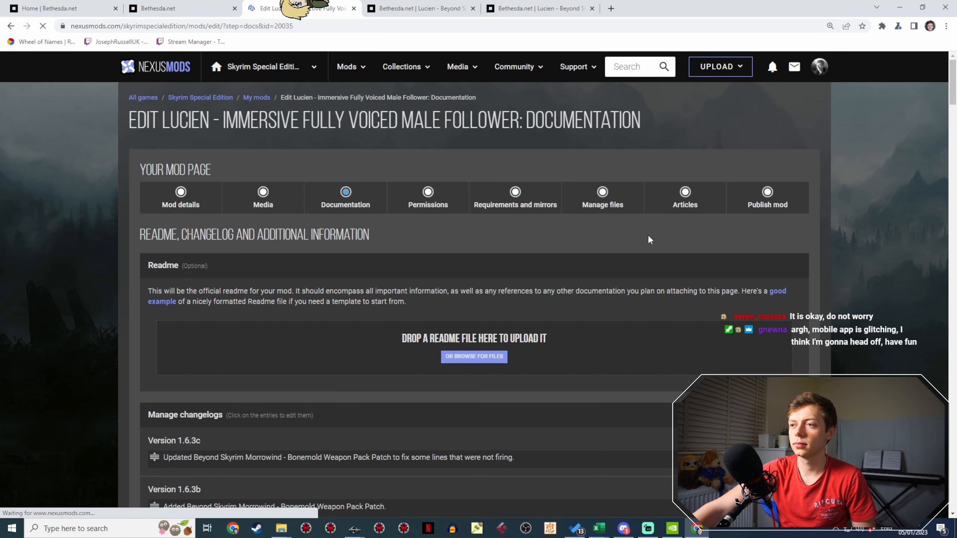
Step: View the Lucien mod page and check the Bonemold Weapon Pack Patch listing among its optional files
click(783, 117)
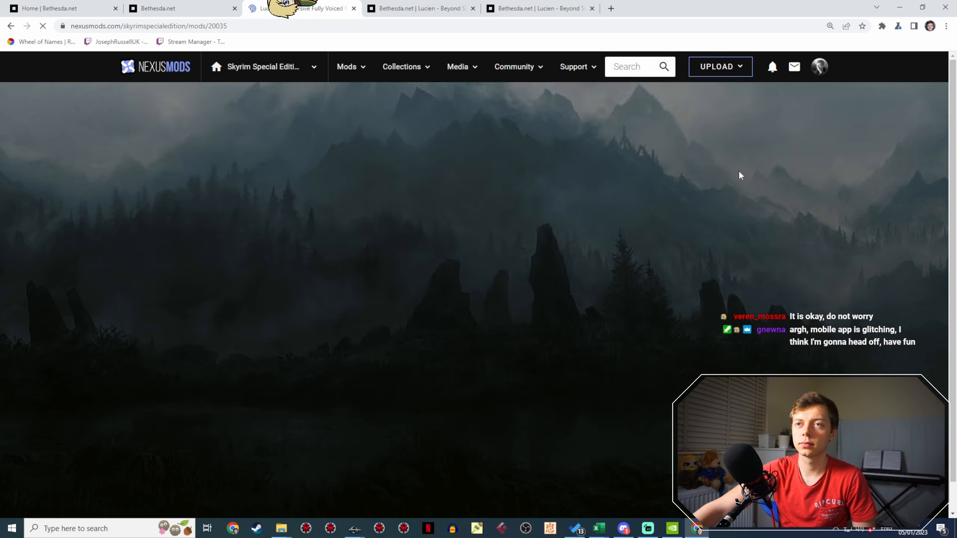
scroll(514, 220, down, 5)
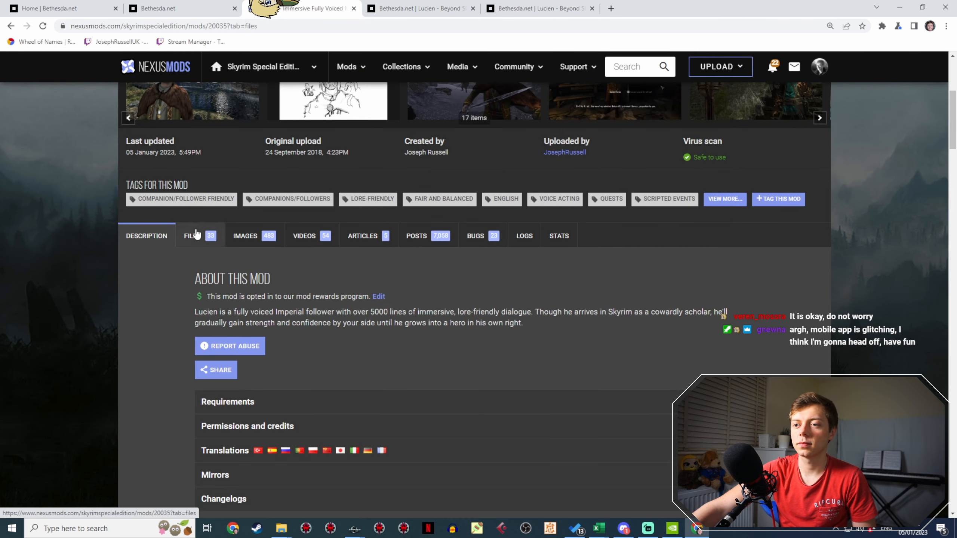
click(196, 235)
scroll(513, 188, down, 8)
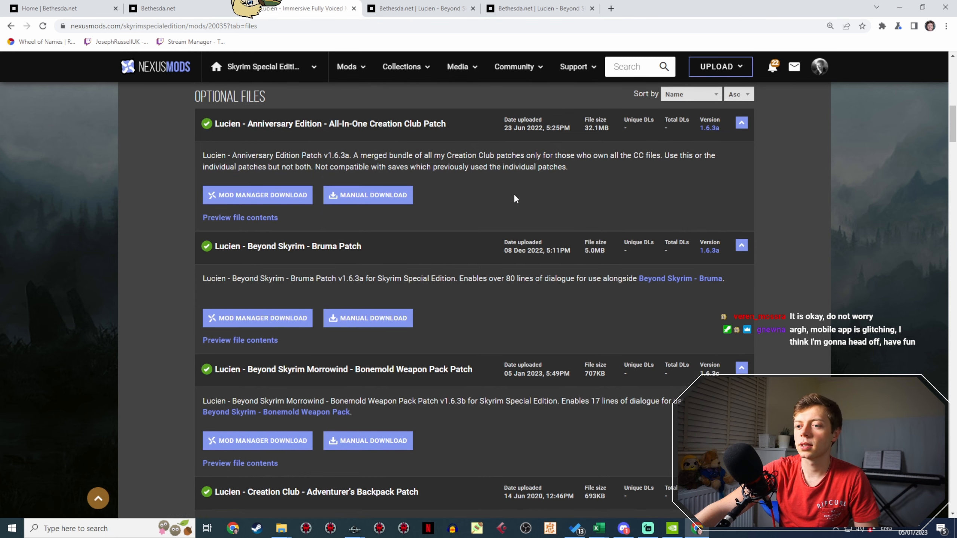
scroll(513, 194, down, 4)
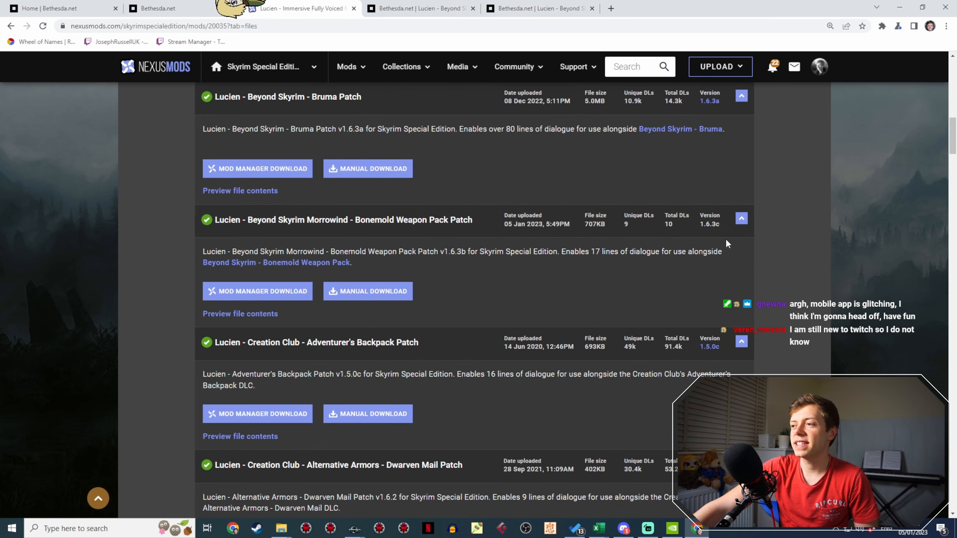
scroll(728, 211, up, 15)
Step: Check the site notifications and read the newest comments in the Lucien mod's posts
click(773, 70)
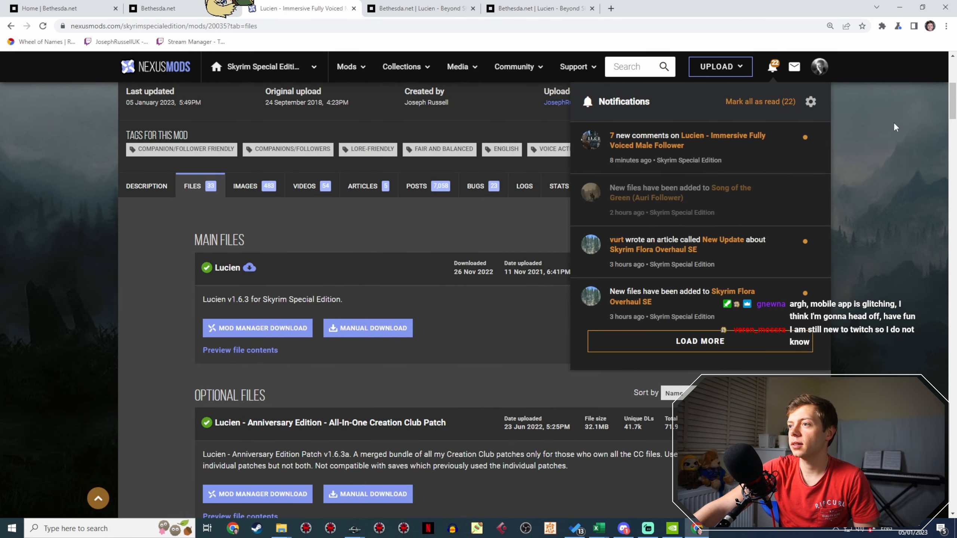
click(418, 186)
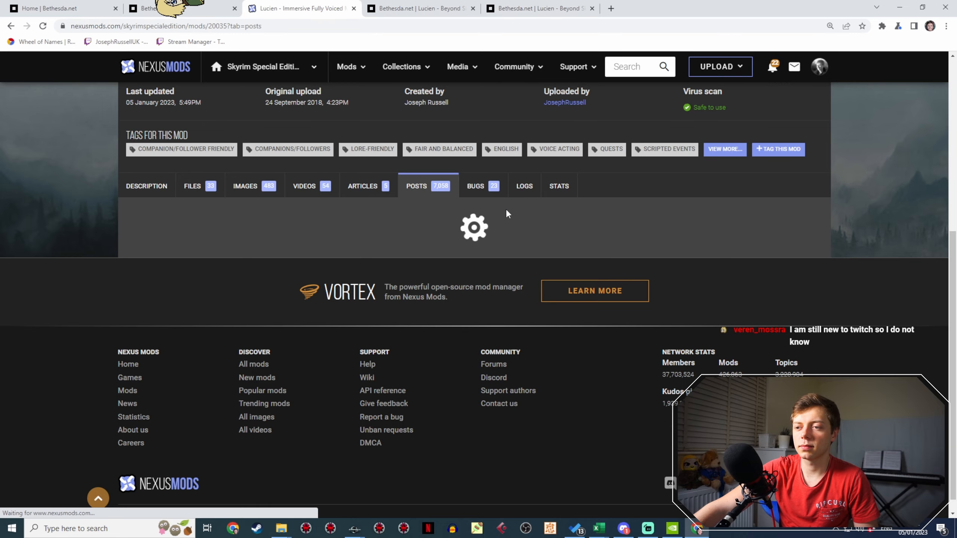
scroll(520, 213, down, 15)
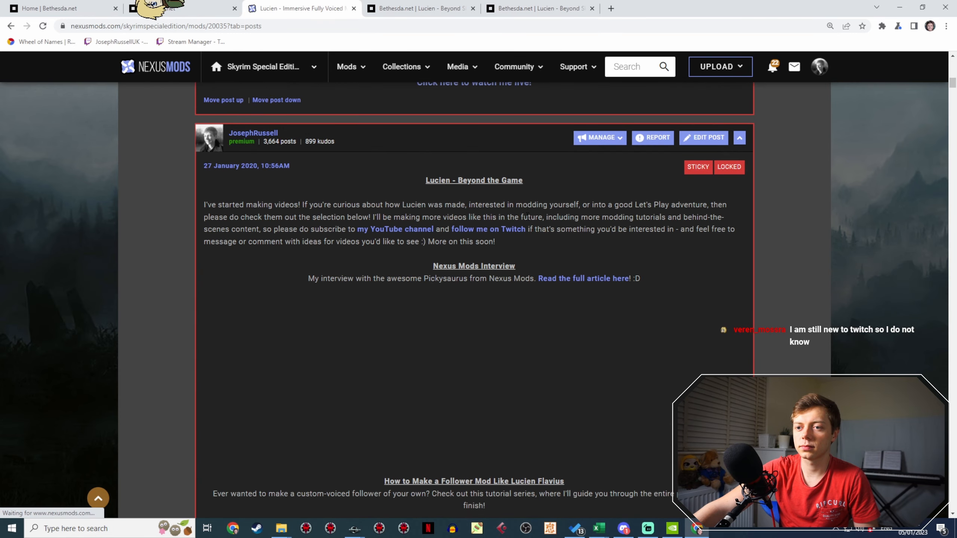
scroll(529, 228, down, 20)
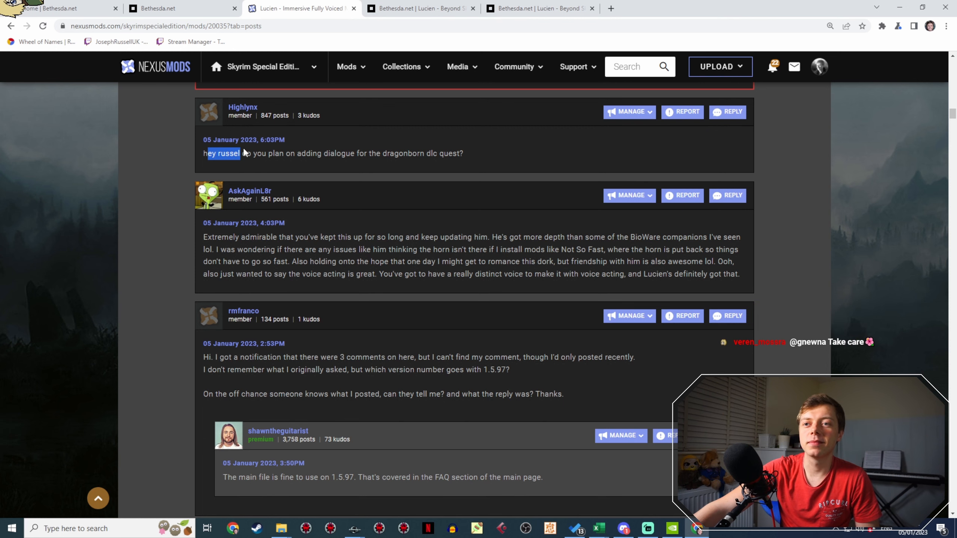
scroll(386, 189, up, 4)
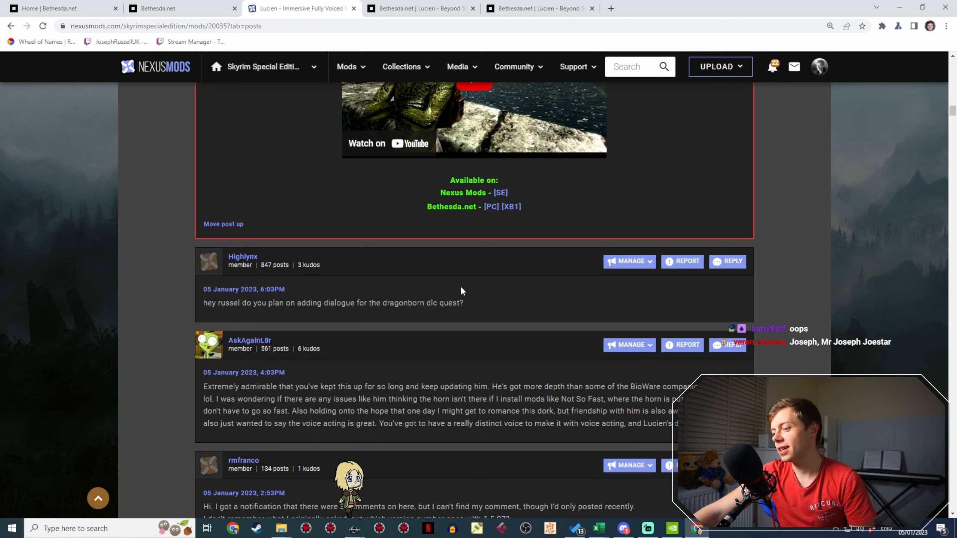
Step: Switch to Streamlabs Desktop and change the live scene to the full-screen camera view
key(alt+Tab)
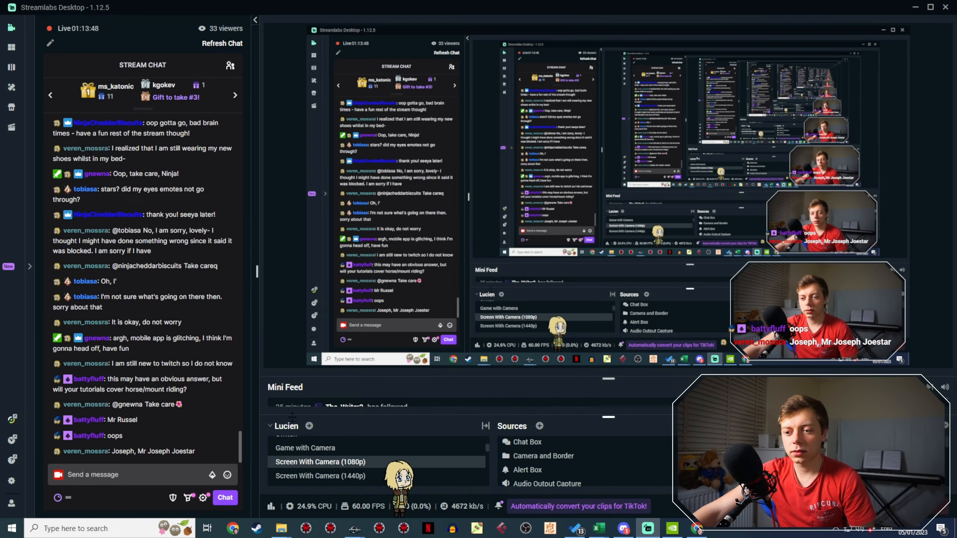
scroll(313, 451, up, 1)
click(304, 446)
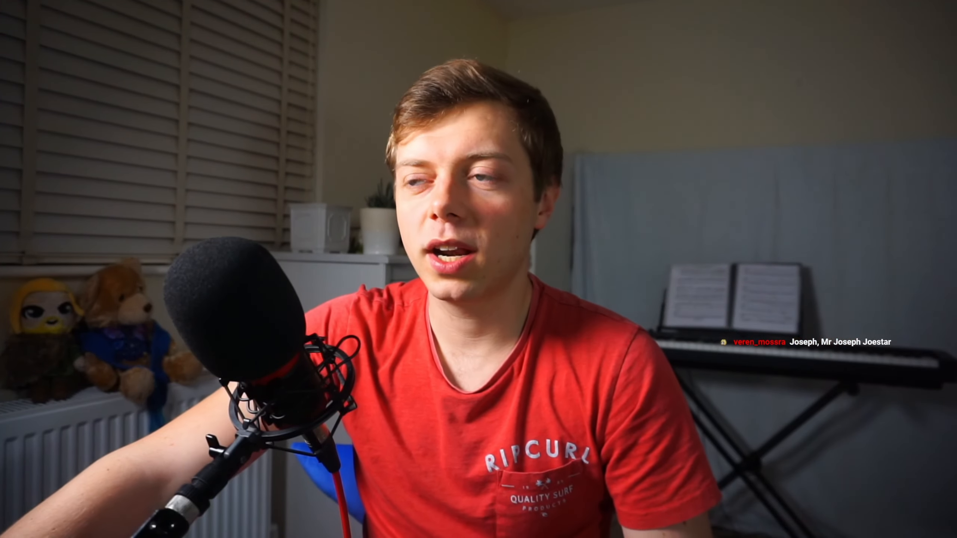
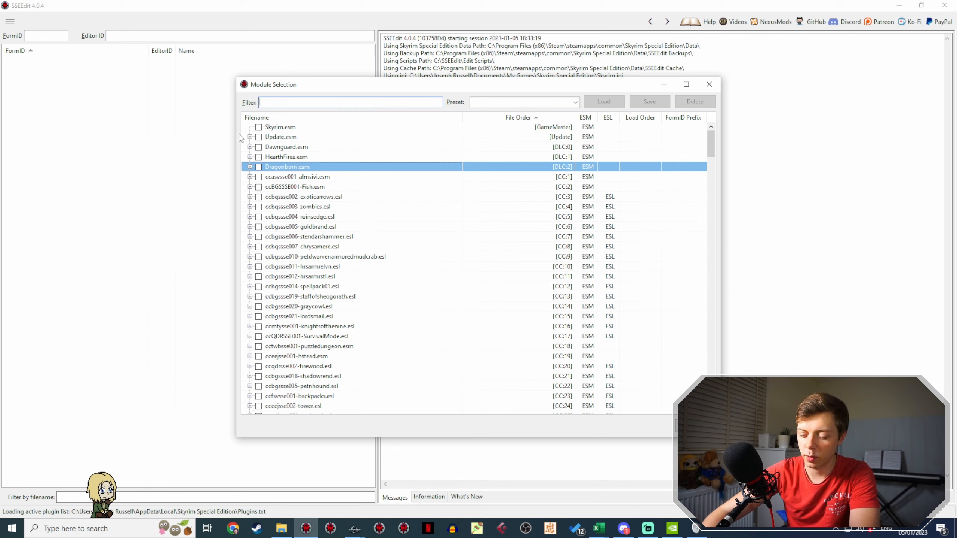
Step: In SSEEdit, filter the module list for "lucien" and mark Lucien.esp for loading
text(lucien)
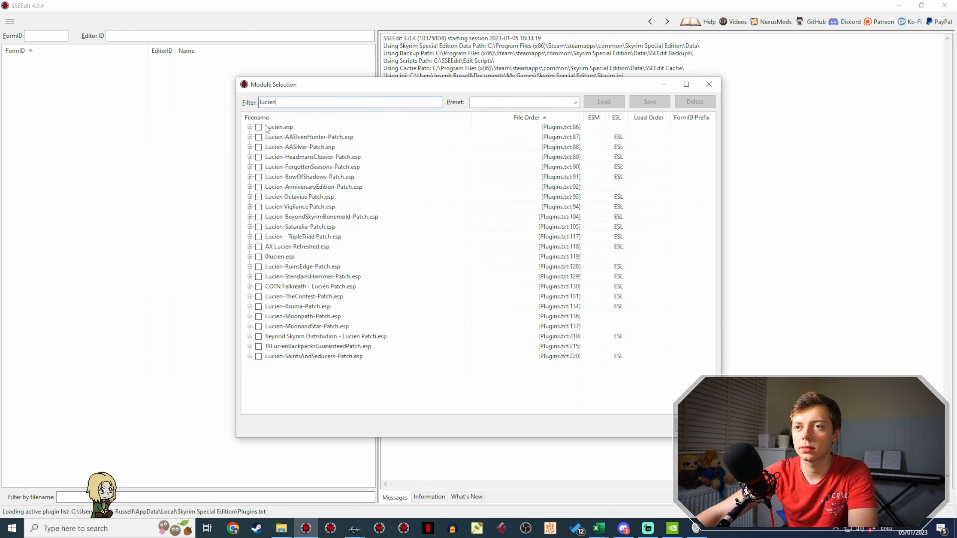
click(255, 125)
click(259, 127)
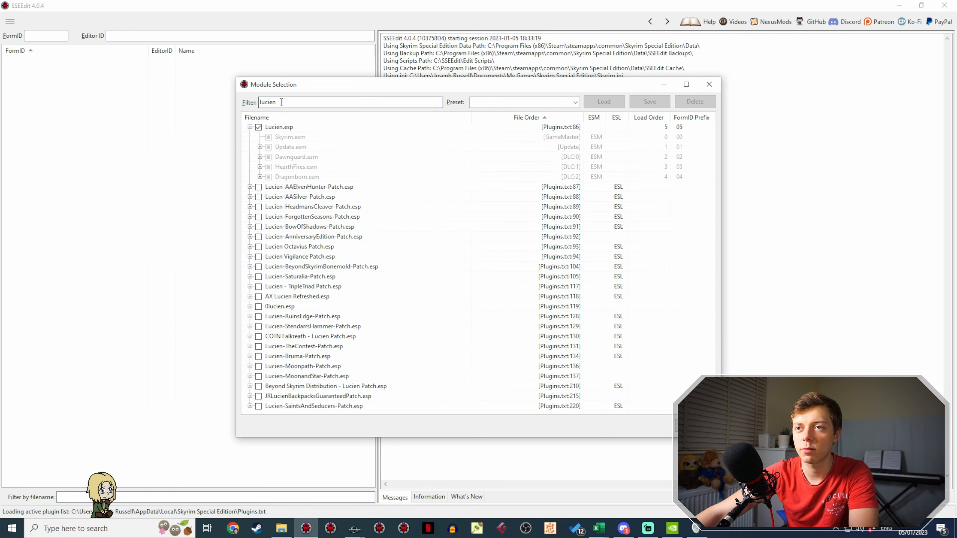
Step: Search the module list for plugins matching "ware" and "wot"
double_click(281, 102)
text(ware)
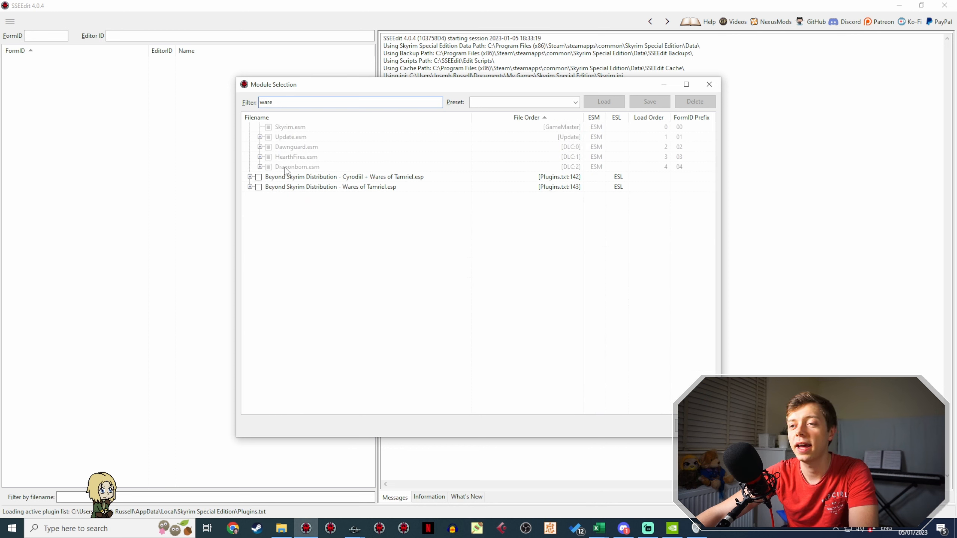
double_click(290, 101)
text(wot)
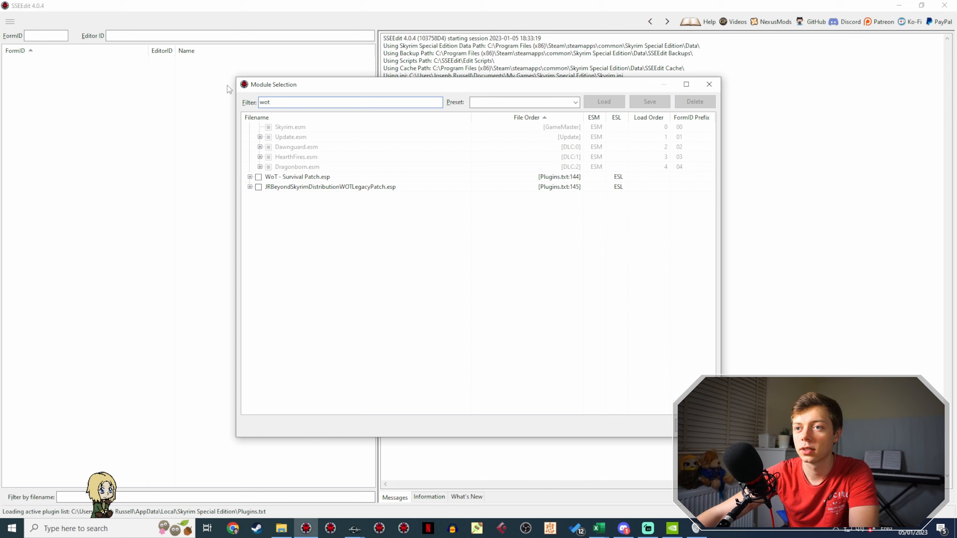
Step: Filter the module list for "bey", mark BeyondSkyrimMerchant.esp and load the selected modules
double_click(305, 100)
text(bey)
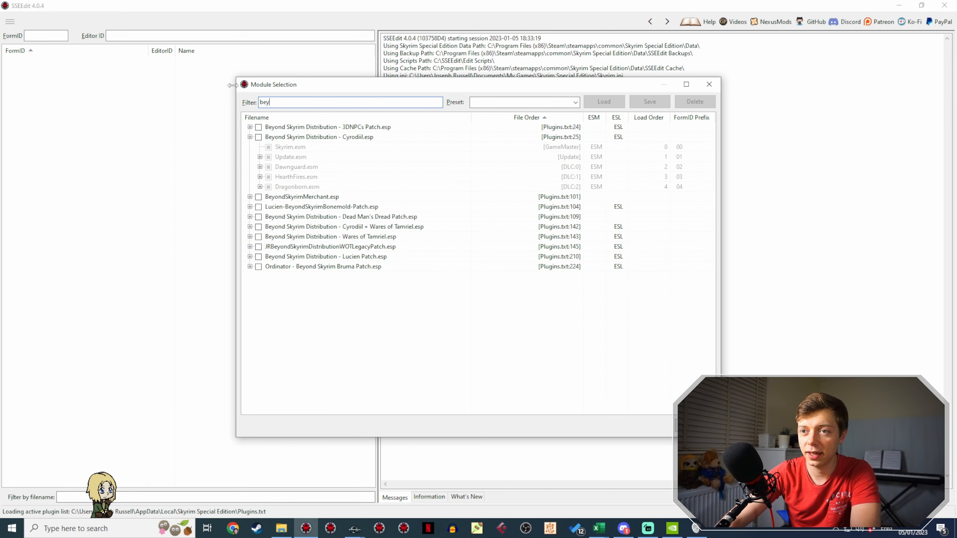
click(258, 197)
click(695, 425)
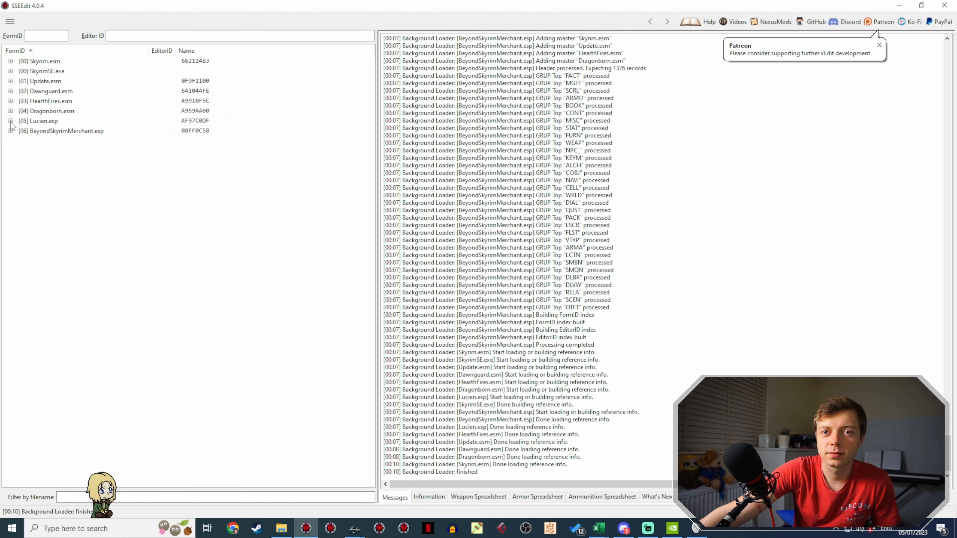
Step: Copy the Colovian Merchant Clothes armor record from BeyondSkyrimMerchant.esp as an override into a new plain .esp without ESM or ESL flags
click(11, 131)
click(21, 170)
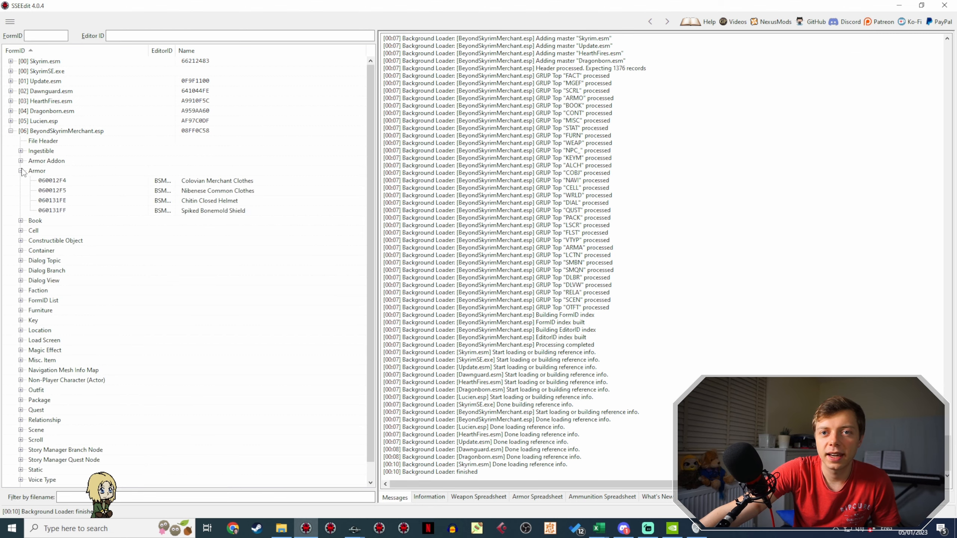
click(88, 182)
right_click(86, 182)
click(124, 379)
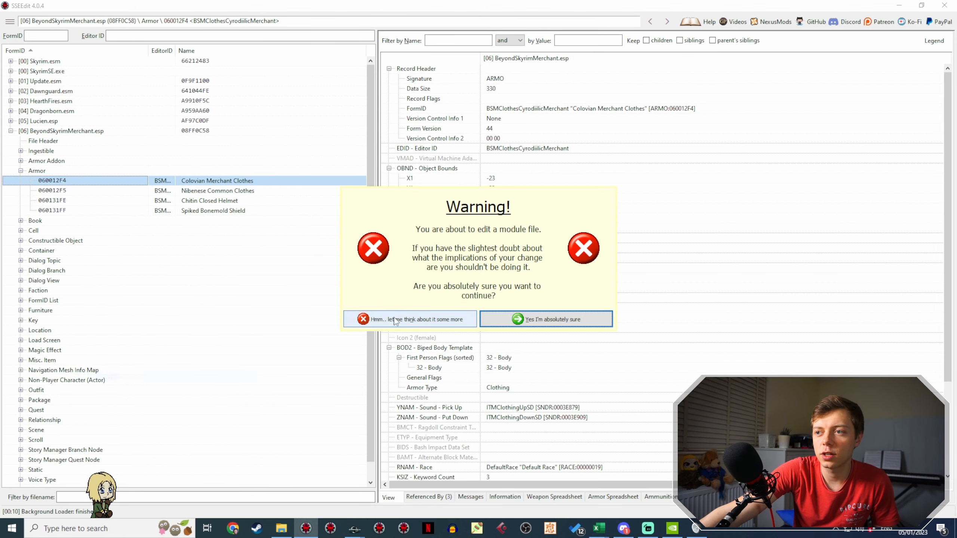
click(505, 321)
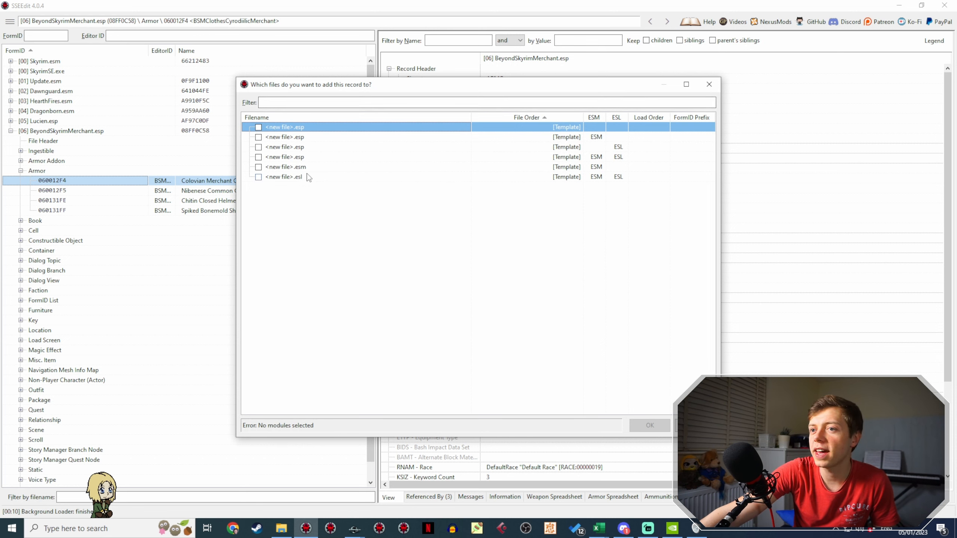
click(329, 146)
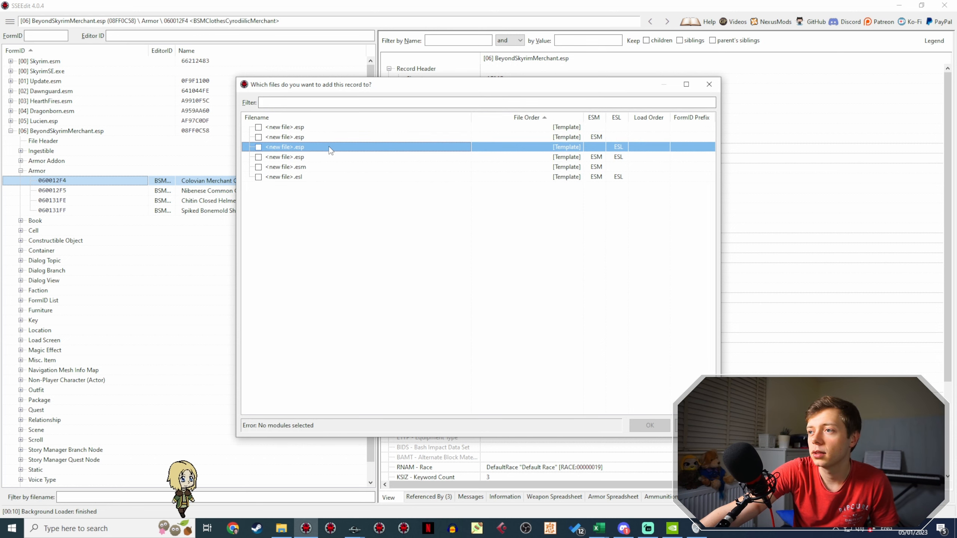
click(258, 147)
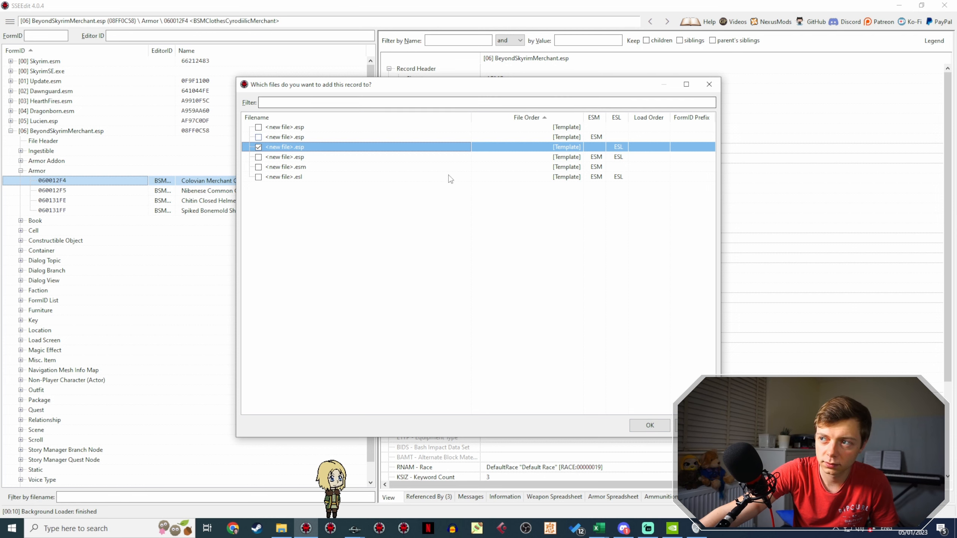
click(258, 147)
click(259, 127)
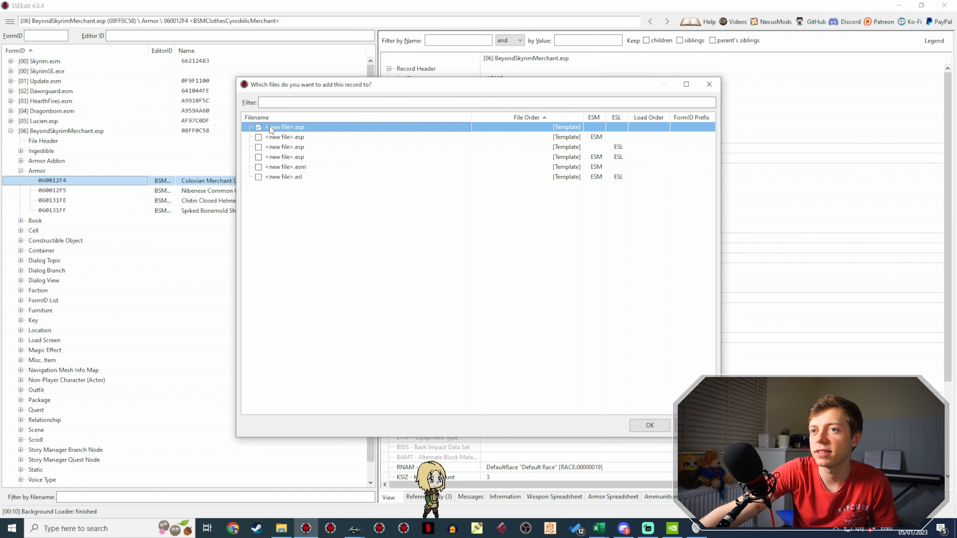
click(641, 430)
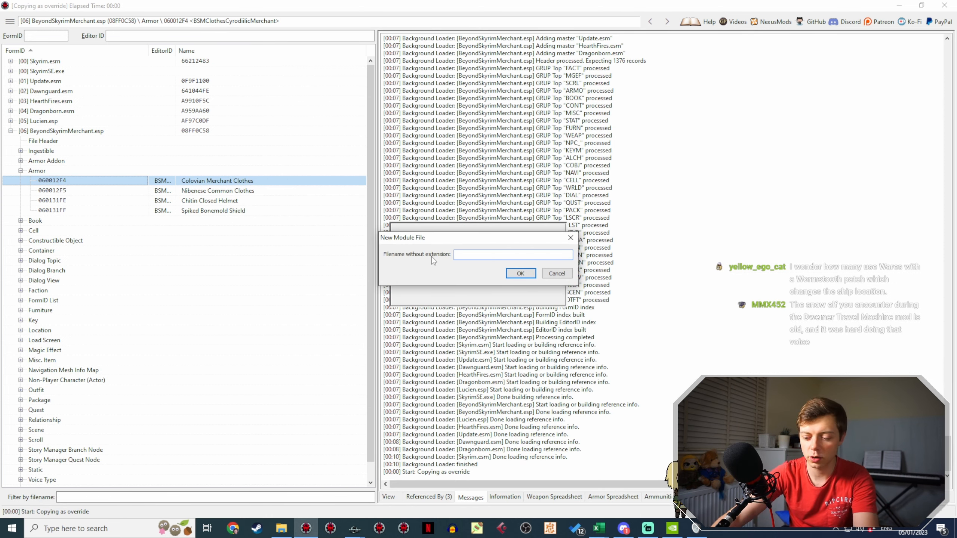
Step: Name the new module file Lucien-BeyondSkyrimWoT-Patch and create it
text(Lucien-)
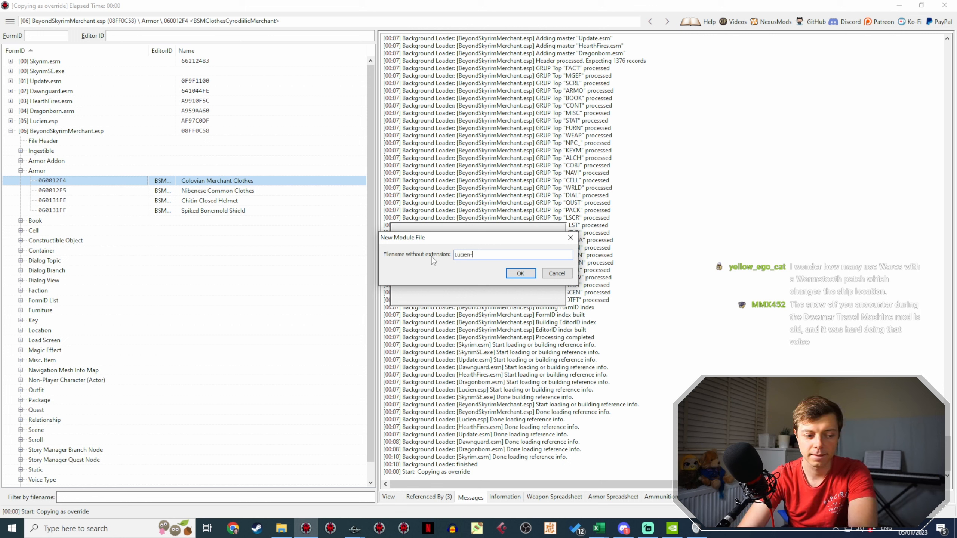
text(BeyondS)
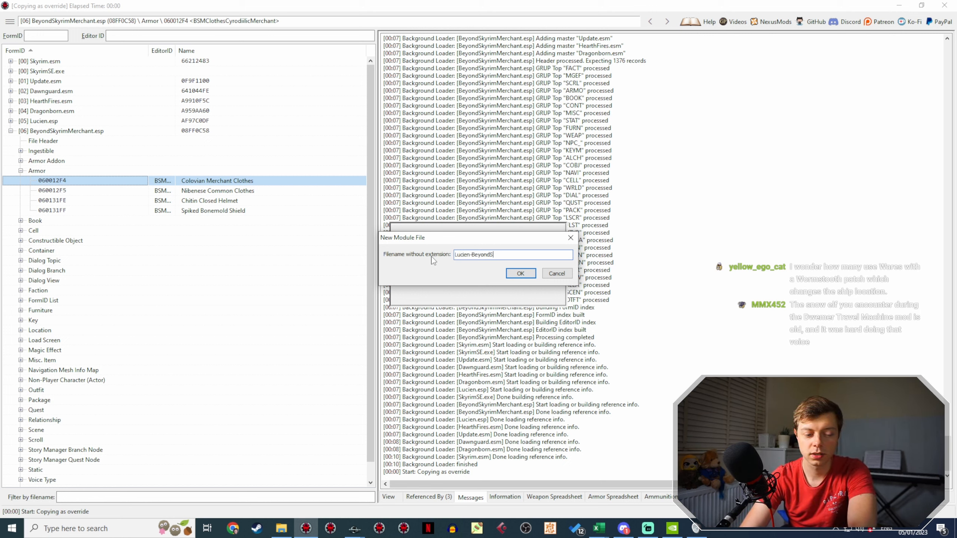
text(kyrimW)
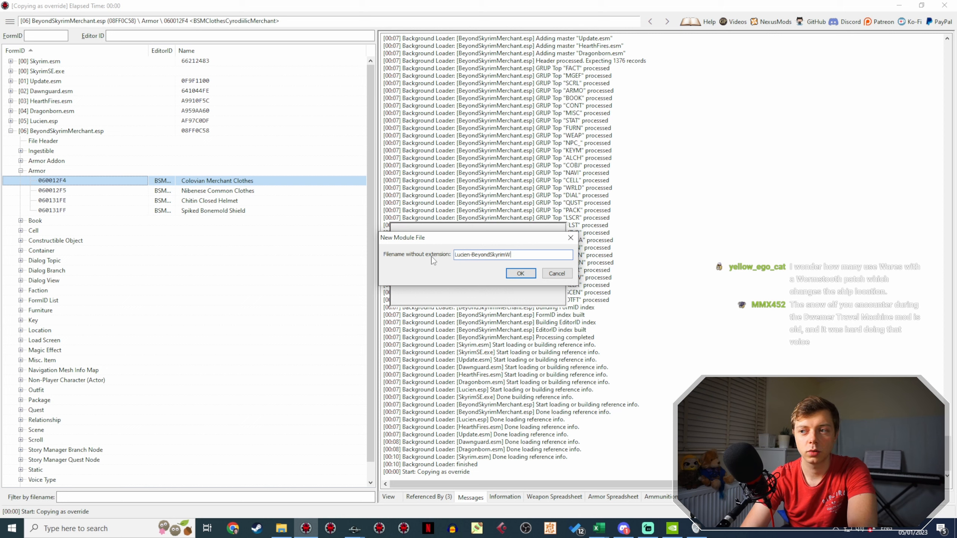
text(oT)
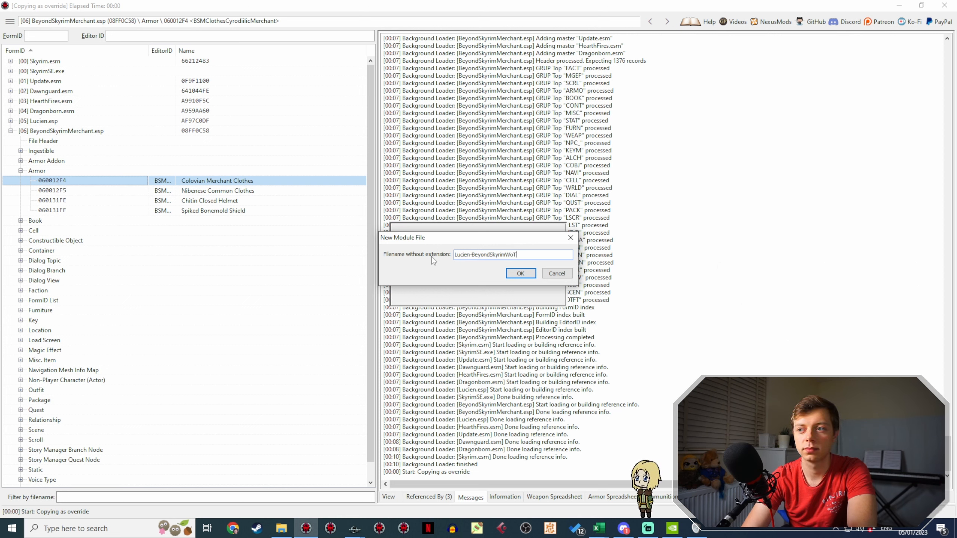
text(-Patch)
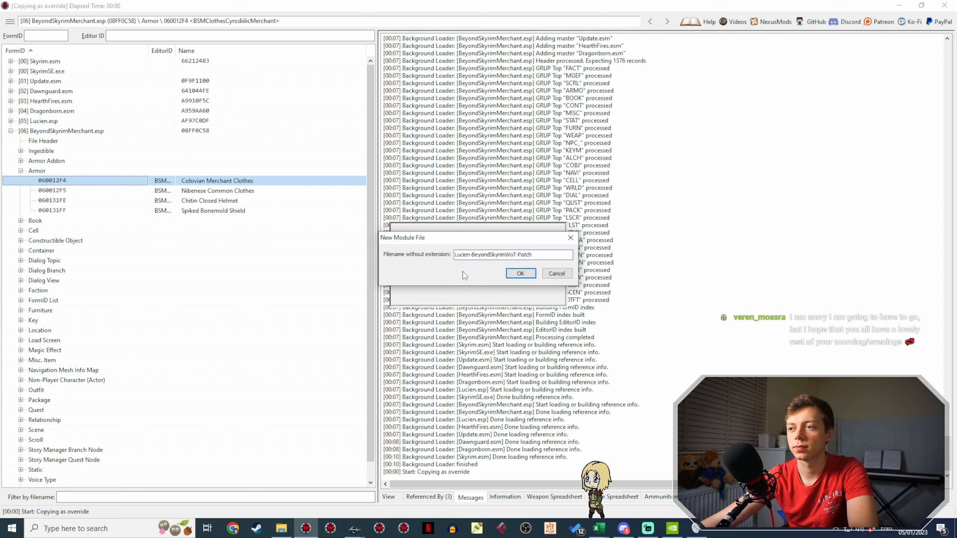
click(517, 275)
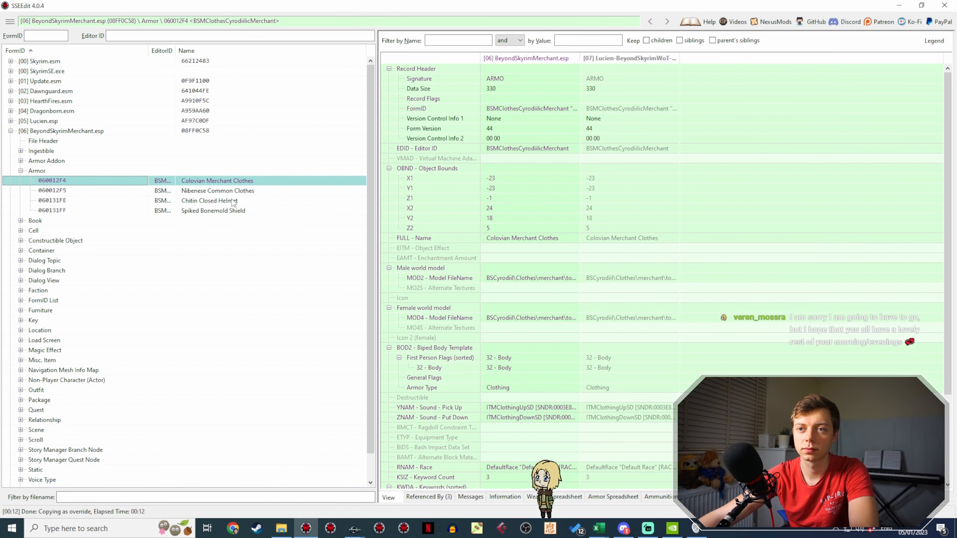
Step: Add Lucien.esp as a master of Lucien-BeyondSkyrimWoT-Patch.esp and check the masters in its file header
scroll(314, 261, down, 1)
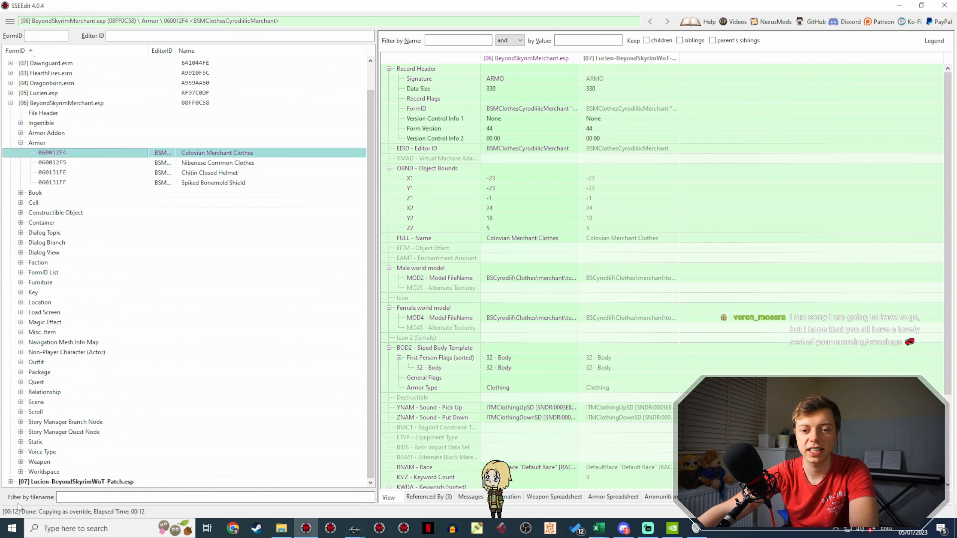
click(11, 482)
right_click(63, 465)
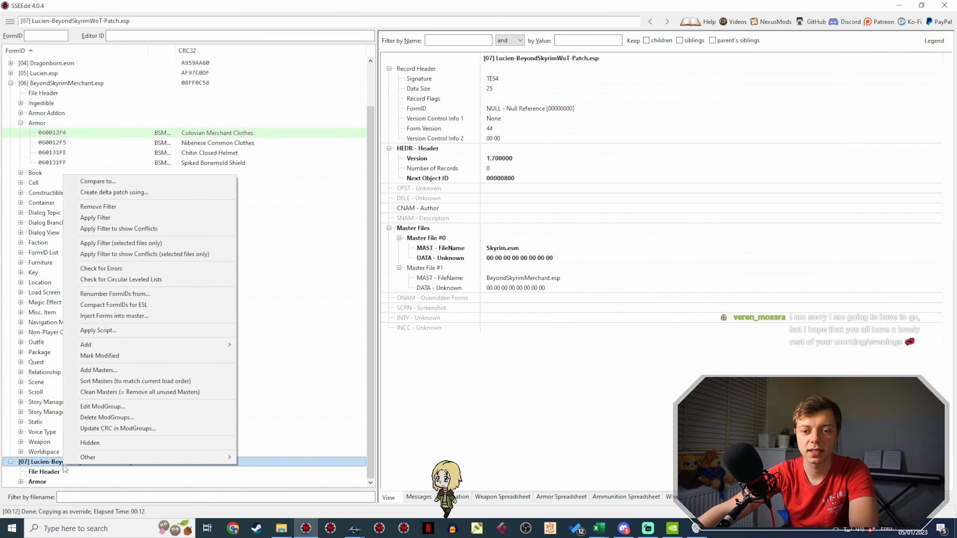
click(99, 370)
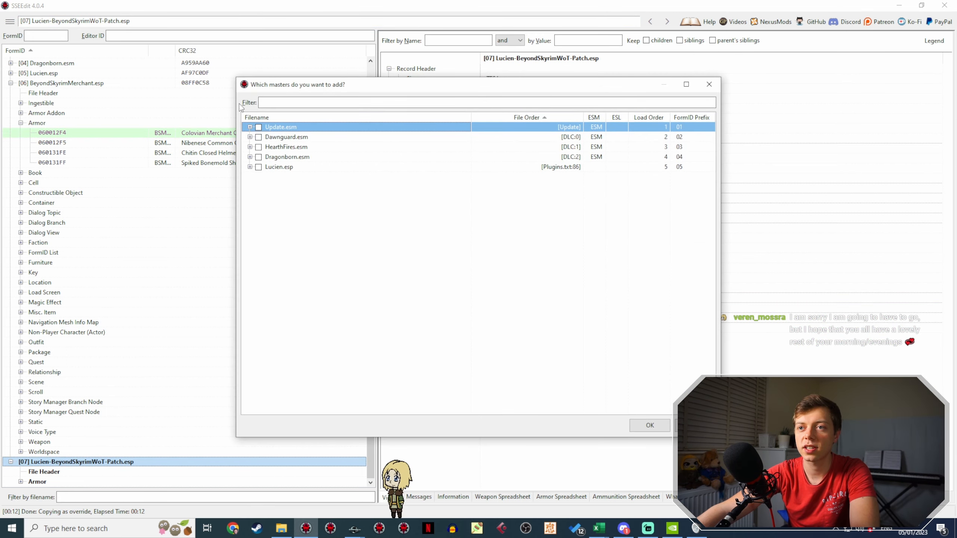
click(649, 425)
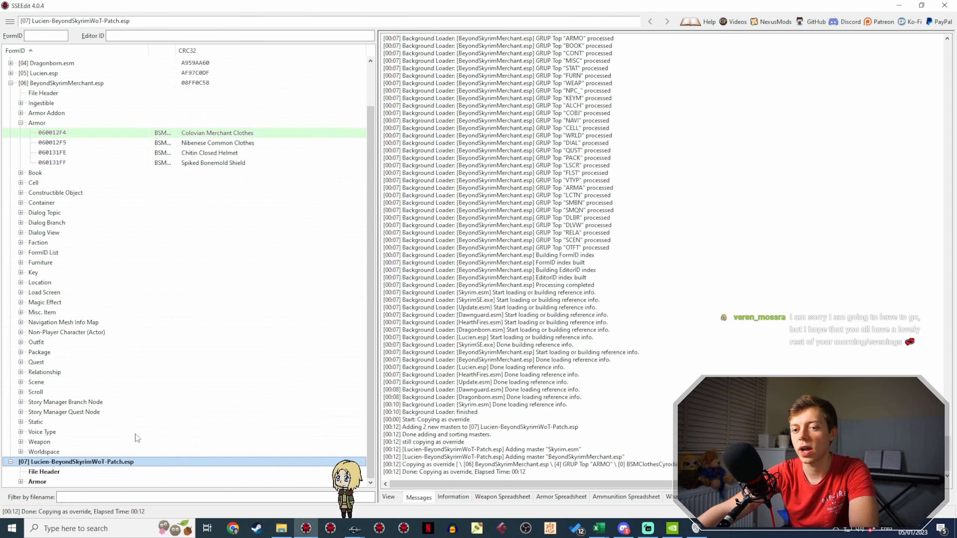
click(82, 470)
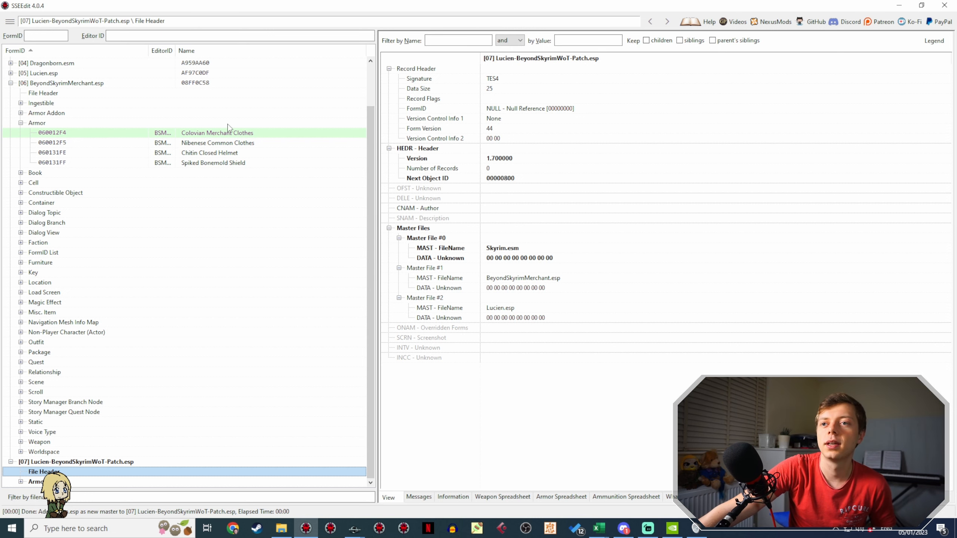
Step: Delete the Armor group from Lucien-BeyondSkyrimWoT-Patch.esp
click(112, 481)
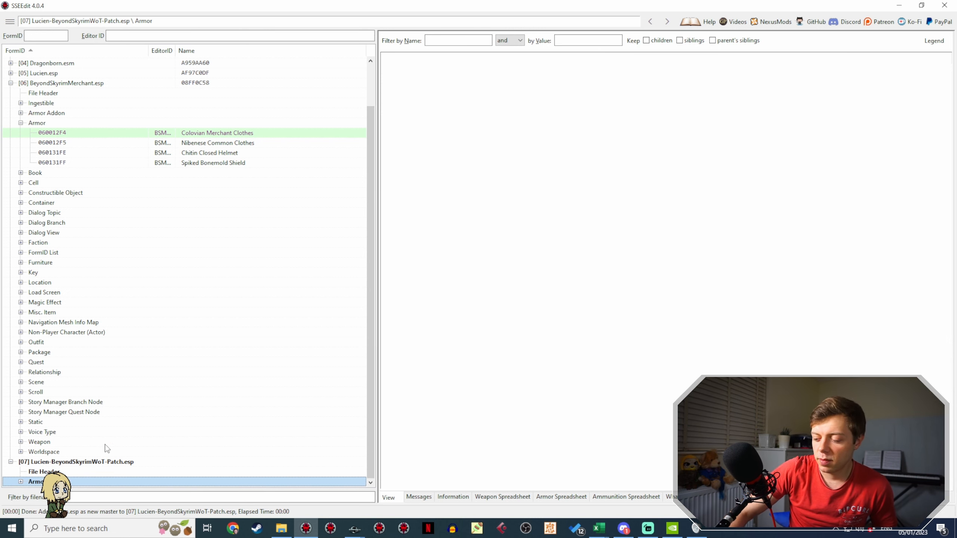
key(Delete)
key(Return)
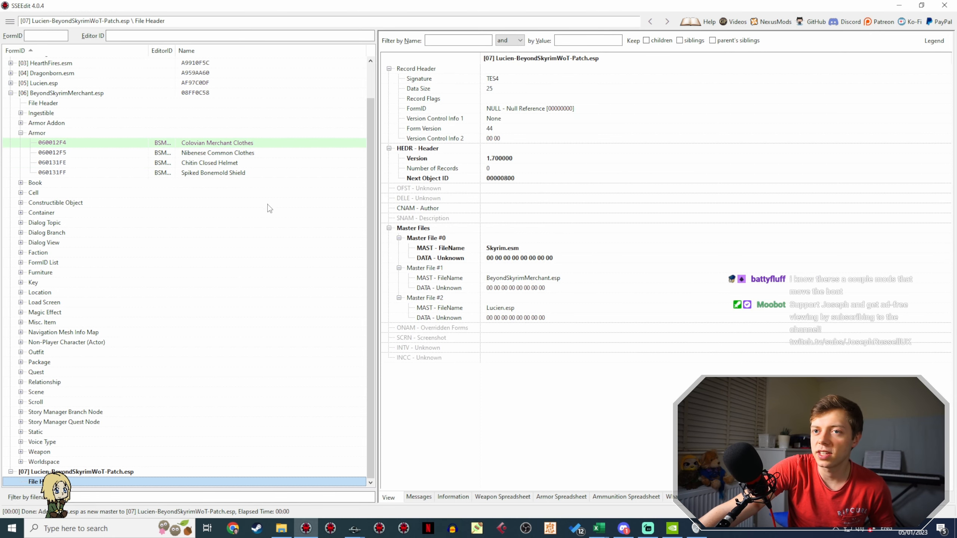
Step: Save Lucien-BeyondSkyrimWoT-Patch.esp with plugin backup enabled and close SSEEdit
click(252, 182)
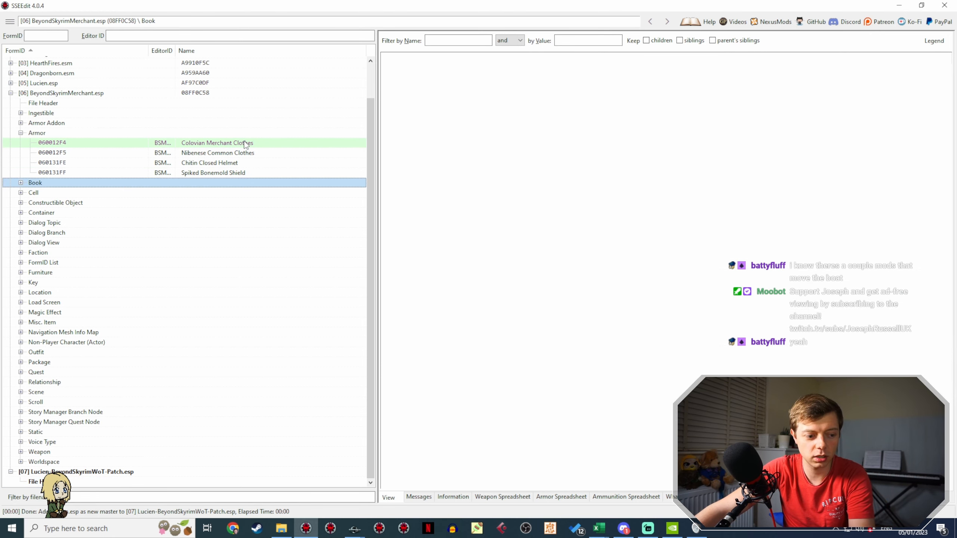
key(ctrl+s)
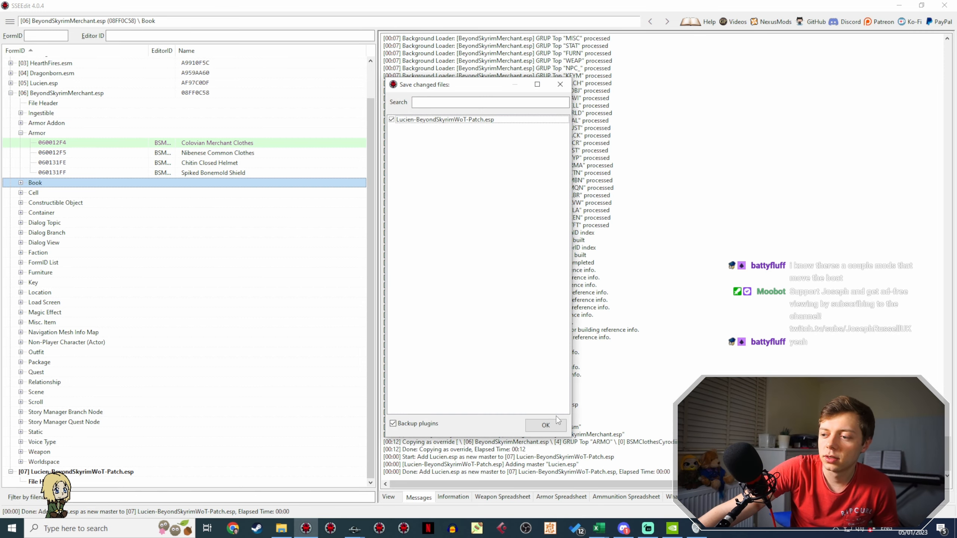
click(553, 428)
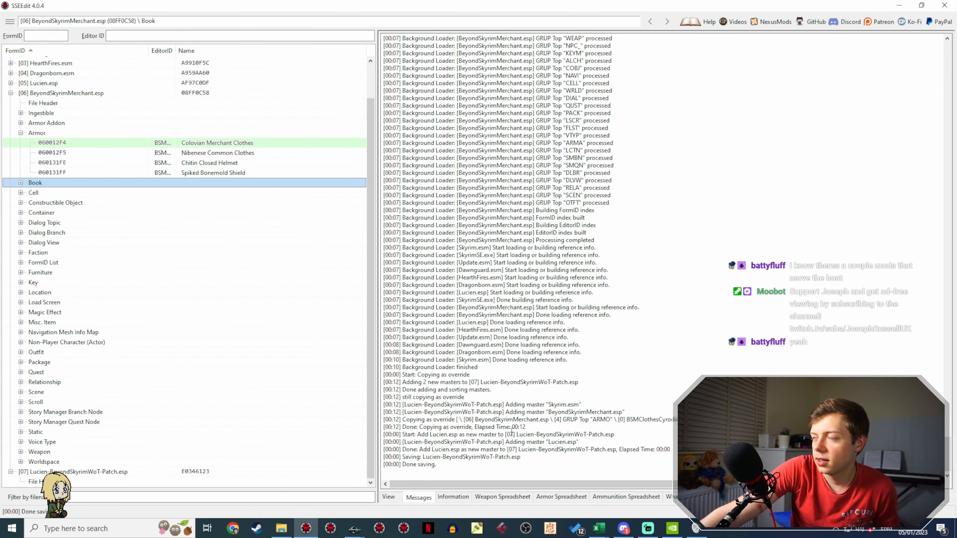
click(938, 10)
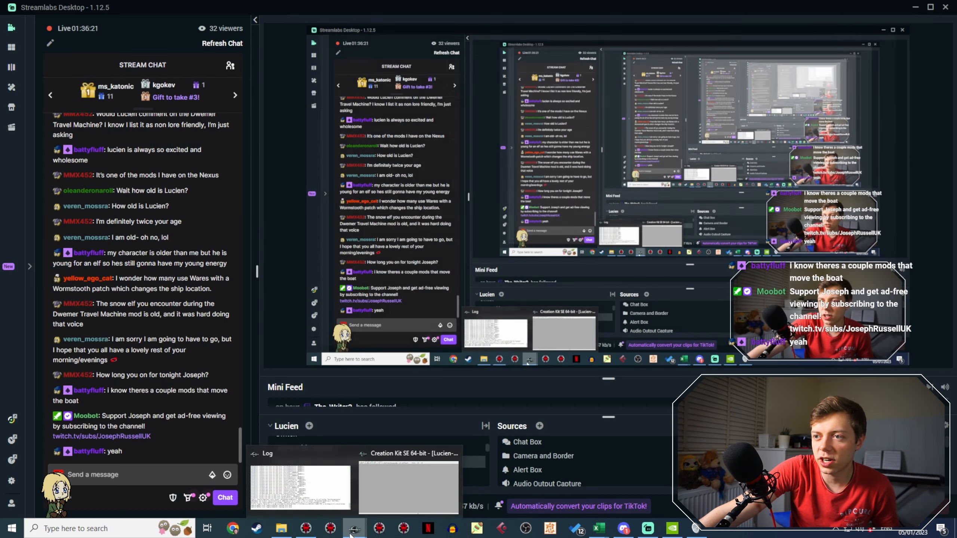
Step: Switch to Creation Kit, dismiss the completed Bethesda.net upload and the mod selection list, and exit the program
click(377, 493)
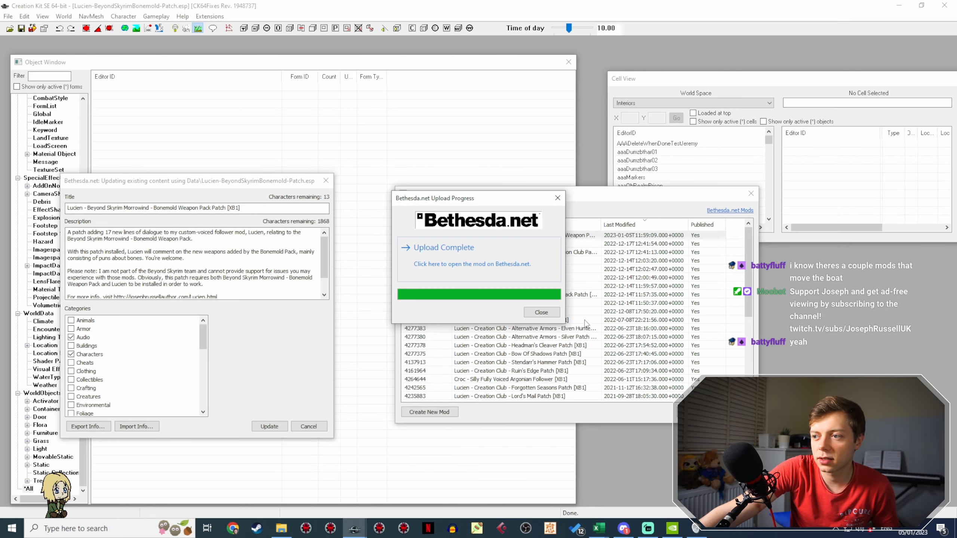
click(541, 312)
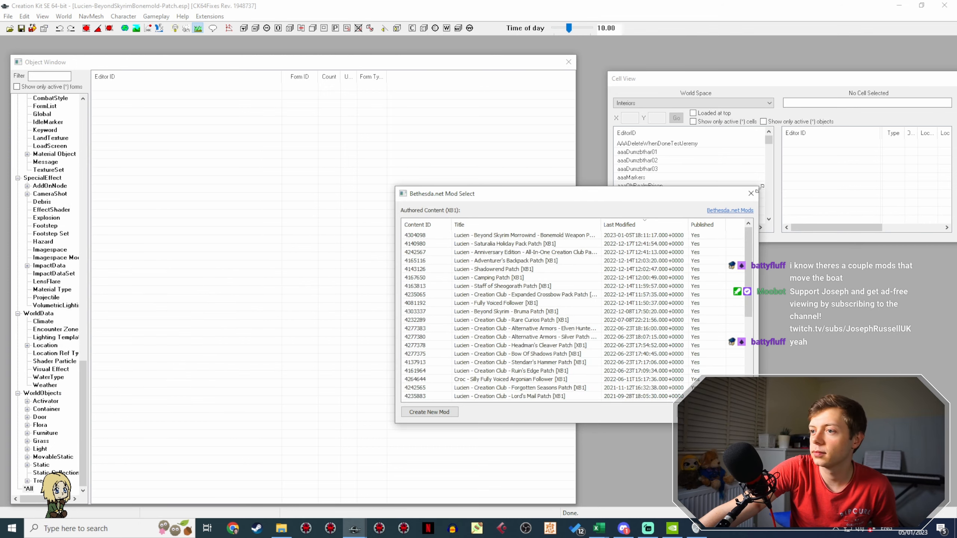
click(751, 193)
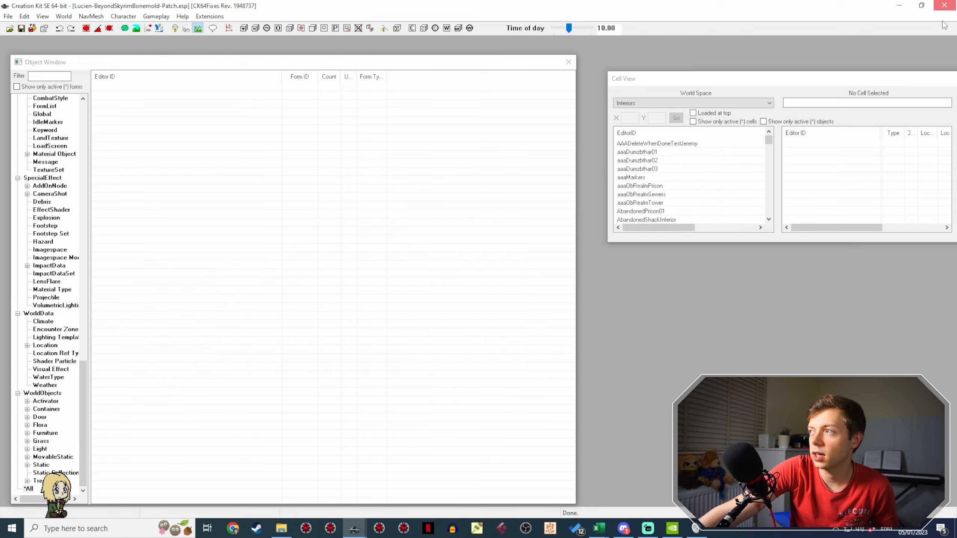
click(953, 5)
Step: Relaunch Creation Kit, filter the data files for "lucien-be" and select Lucien-BeyondSkyrimWoT-Patch.esp
click(353, 528)
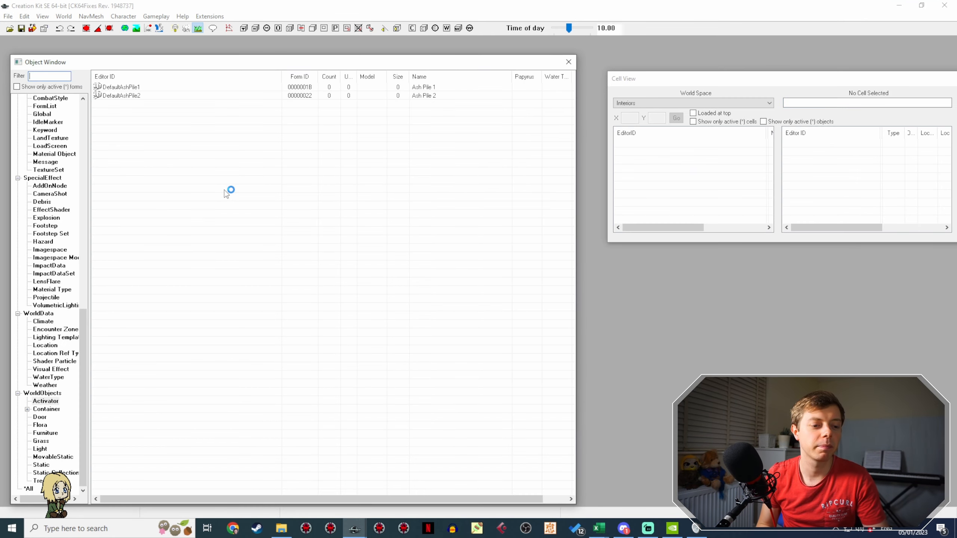
click(9, 16)
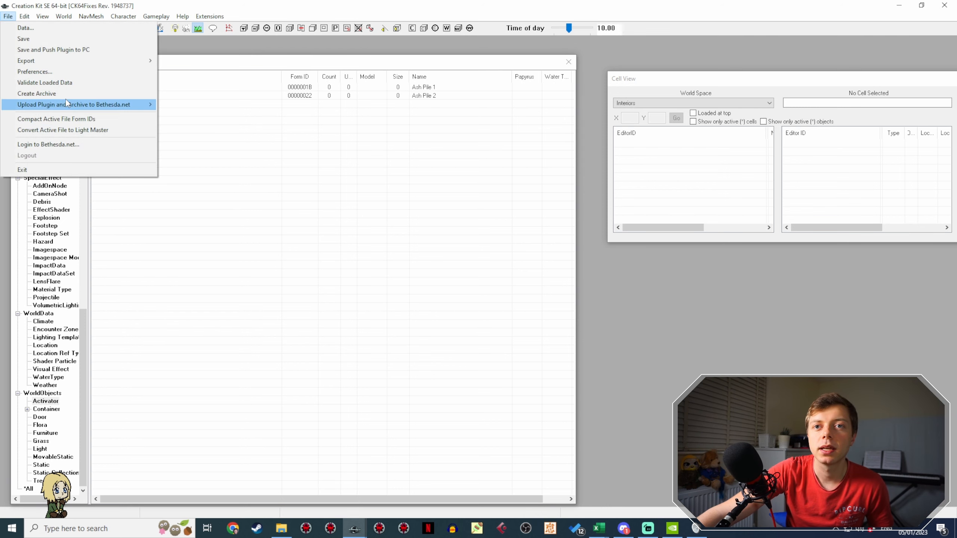
click(11, 30)
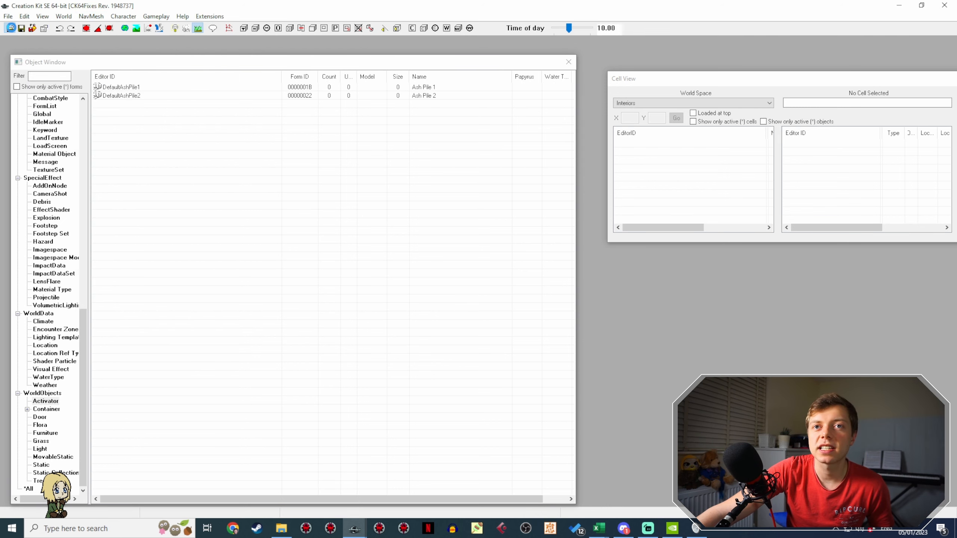
click(10, 29)
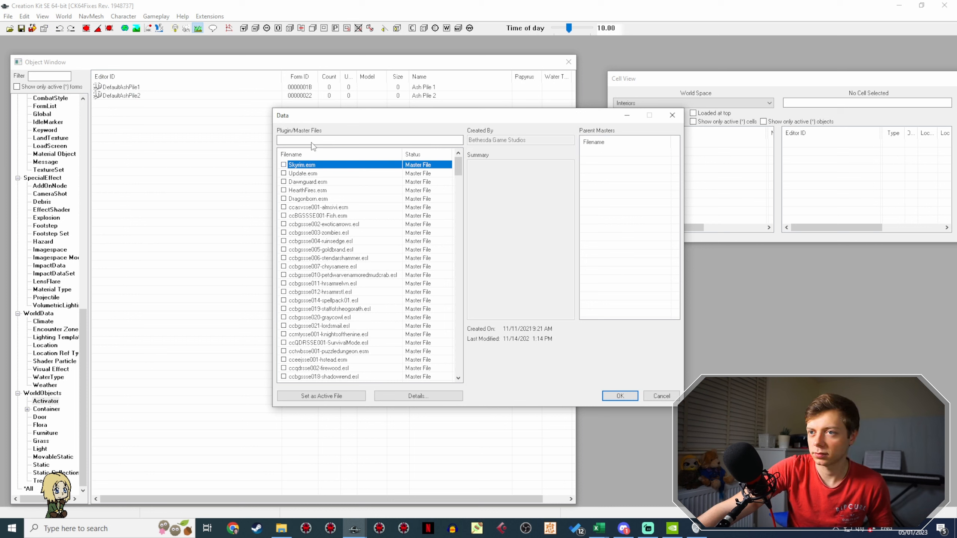
click(325, 139)
text(lucien-bo)
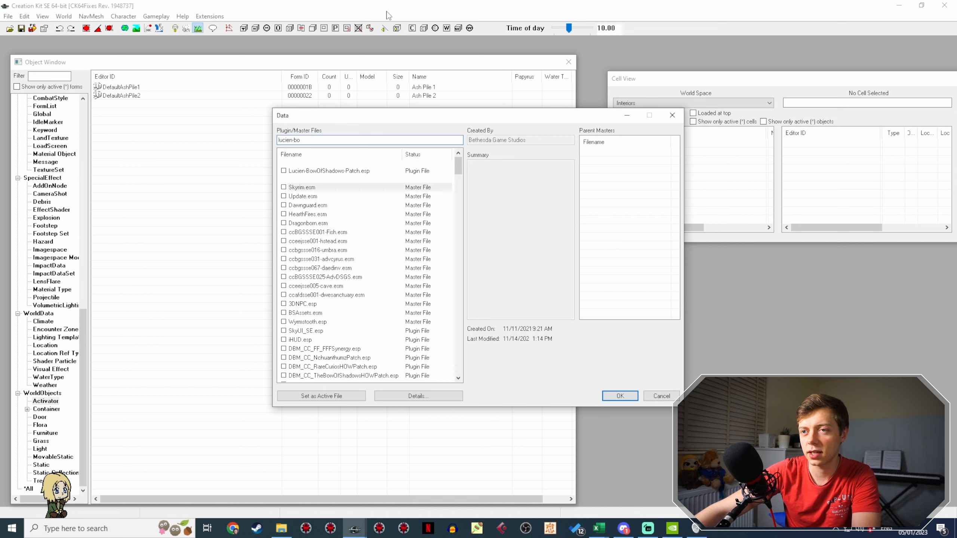
key(BackSpace)
text(e)
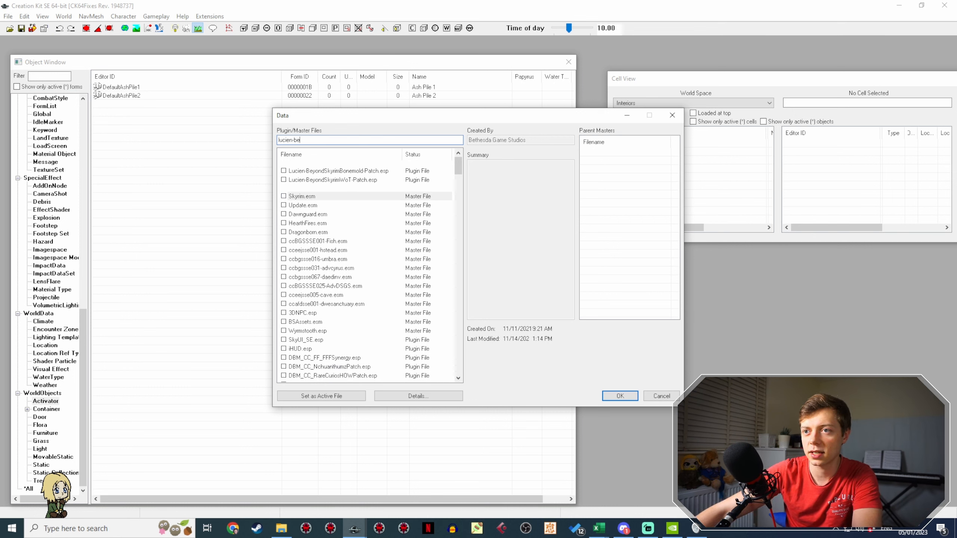
click(376, 181)
Step: Enter the author's name and the summary "Lucien Beyond Skyrim - Wares of Tamriel Patch v1.6.3c" for Lucien-BeyondSkyrimWoT-Patch.esp
click(490, 139)
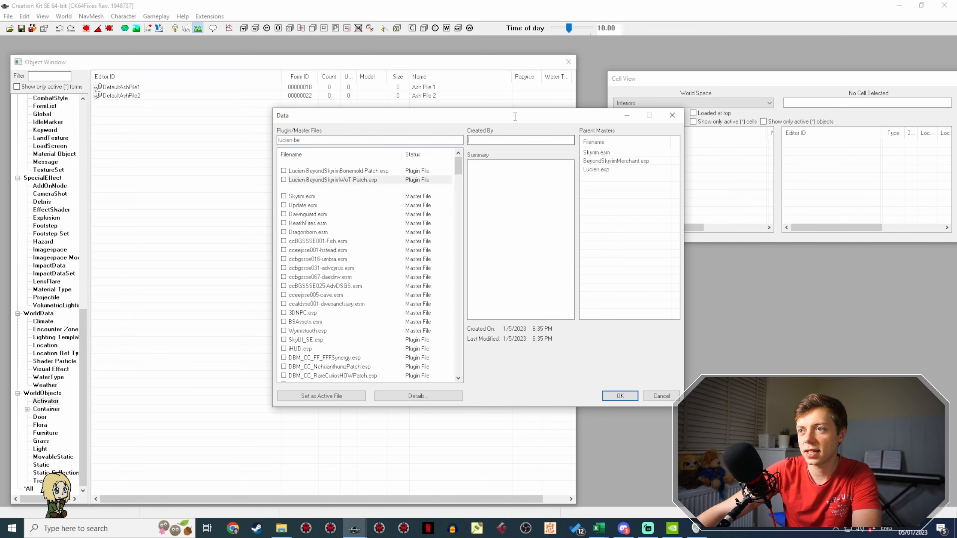
text(Joseph )
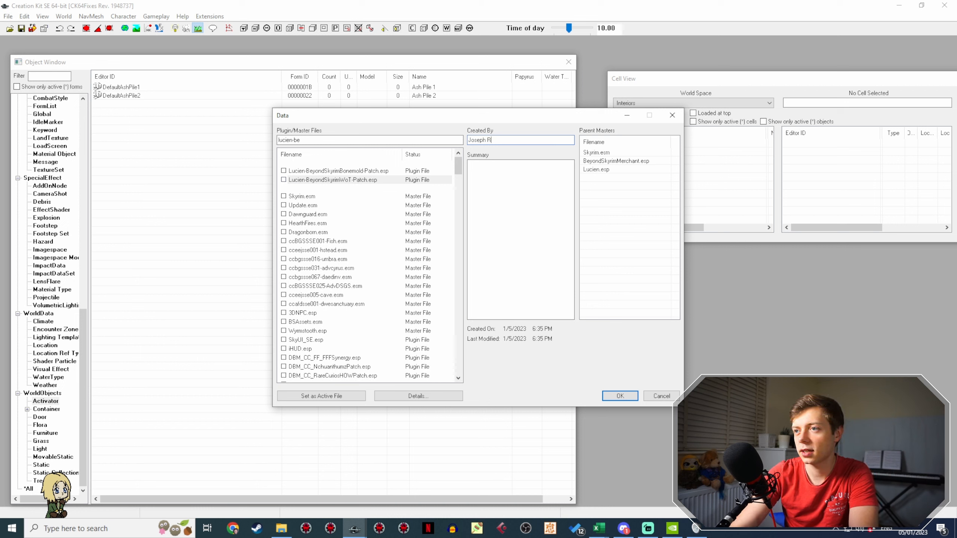
text(Russell)
key(Tab)
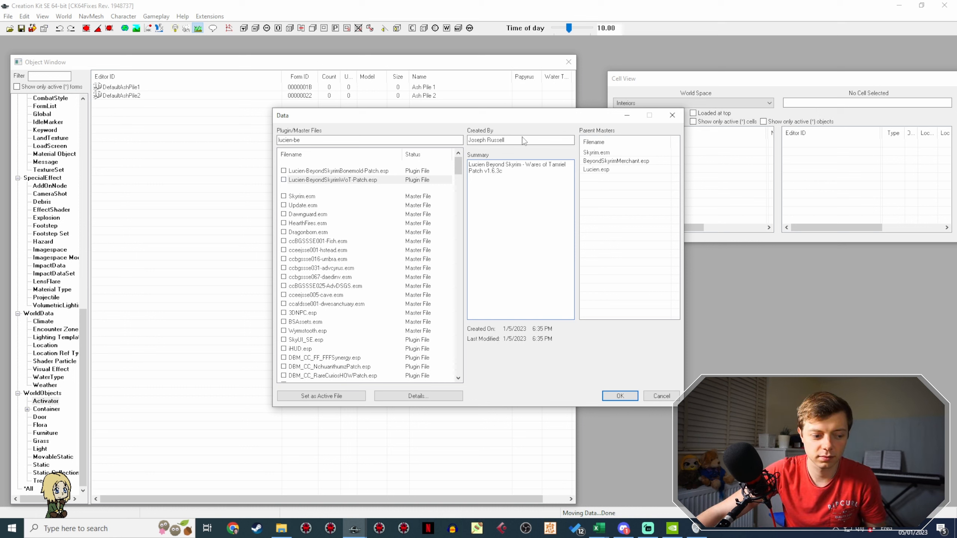
Step: Check the plugin details against the Bonemold patch, and load Lucien-BeyondSkyrimWoT-Patch.esp as the active file
click(357, 183)
click(418, 174)
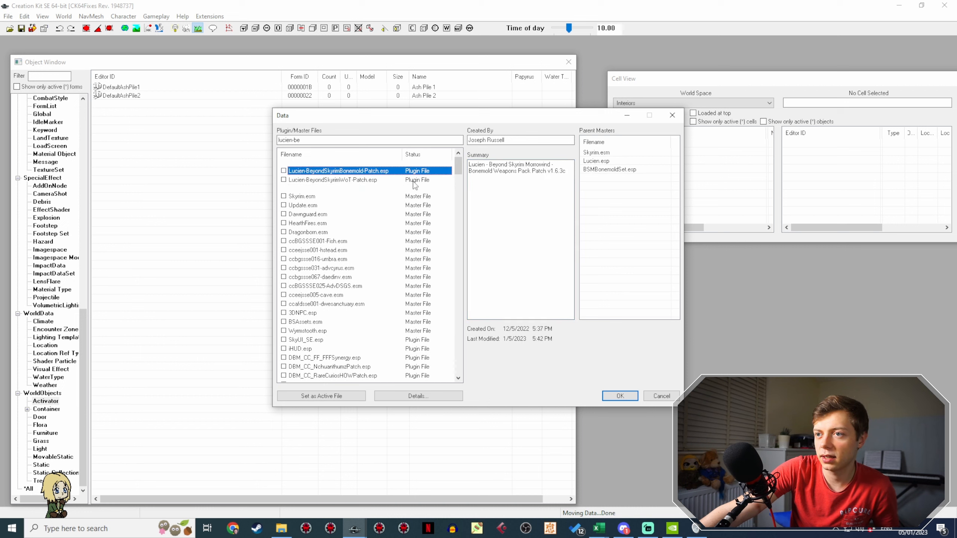
click(415, 181)
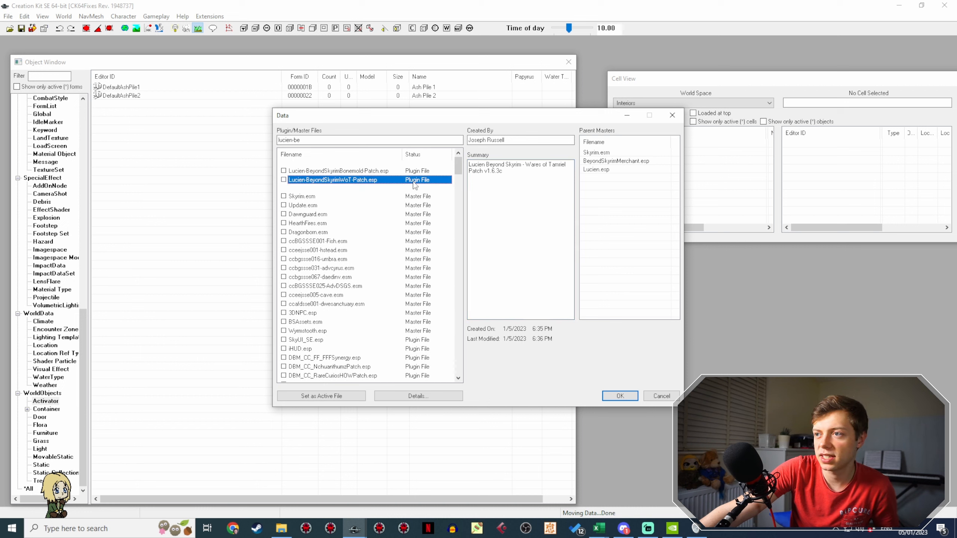
click(321, 396)
click(611, 396)
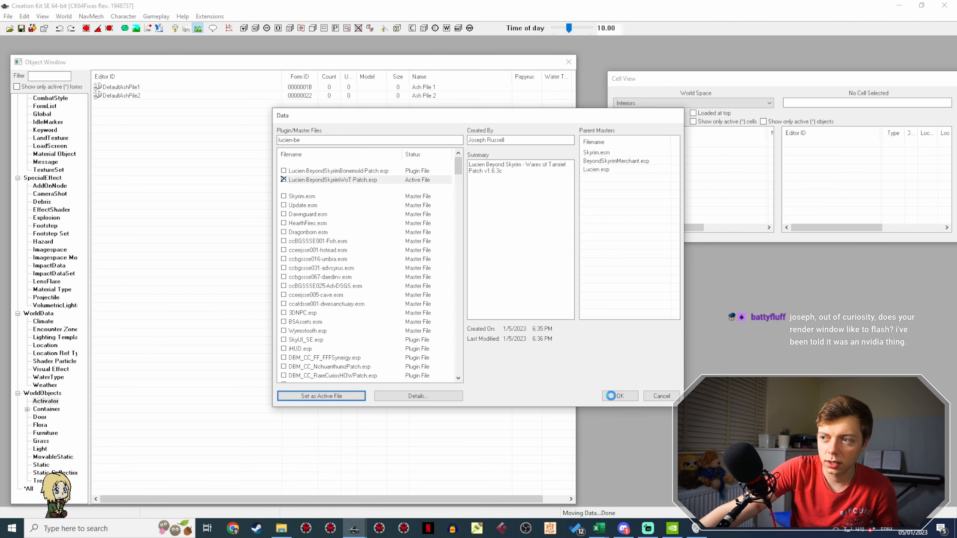
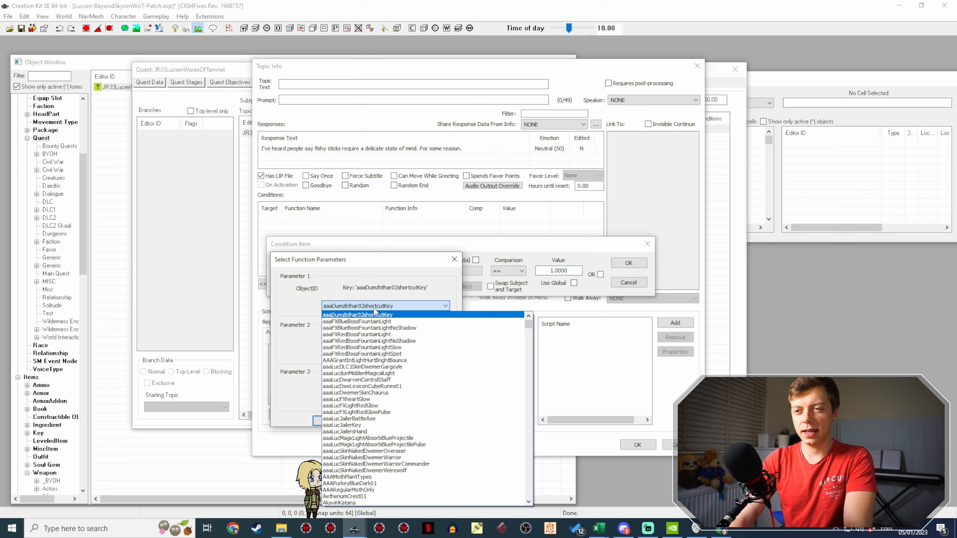
Step: Set the fishy sticks response's GetItemCount condition to the object BSMFishySticks with the comparison >=
text(wo)
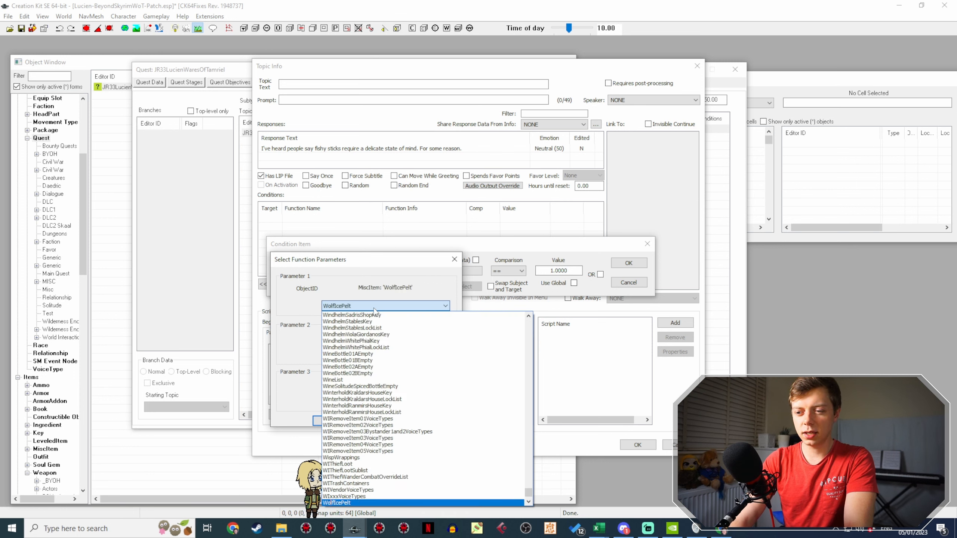
text(bs)
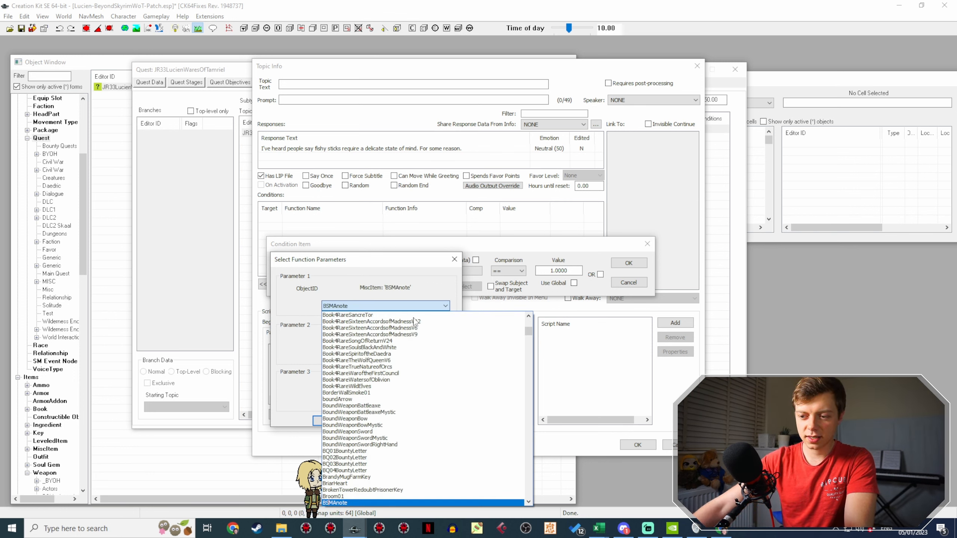
scroll(429, 377, down, 7)
scroll(435, 375, down, 11)
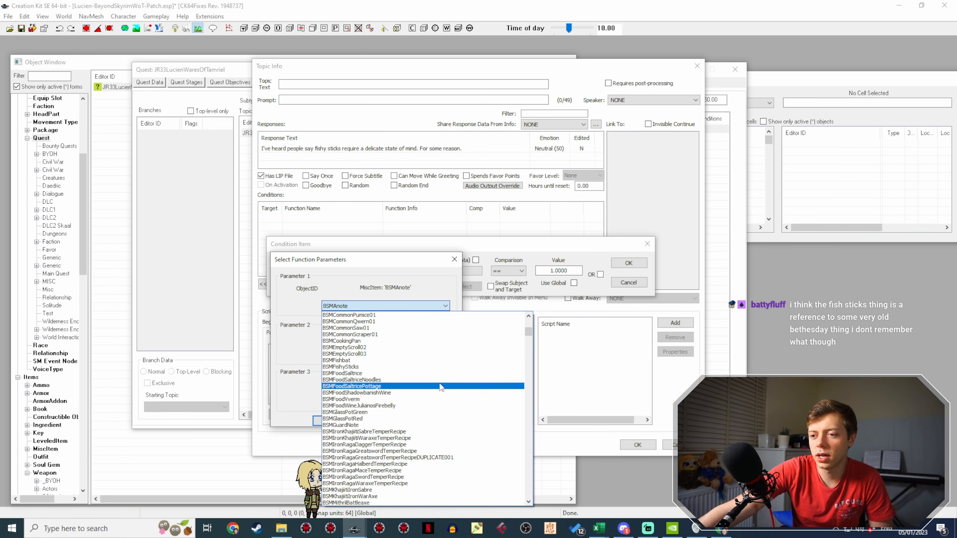
click(404, 367)
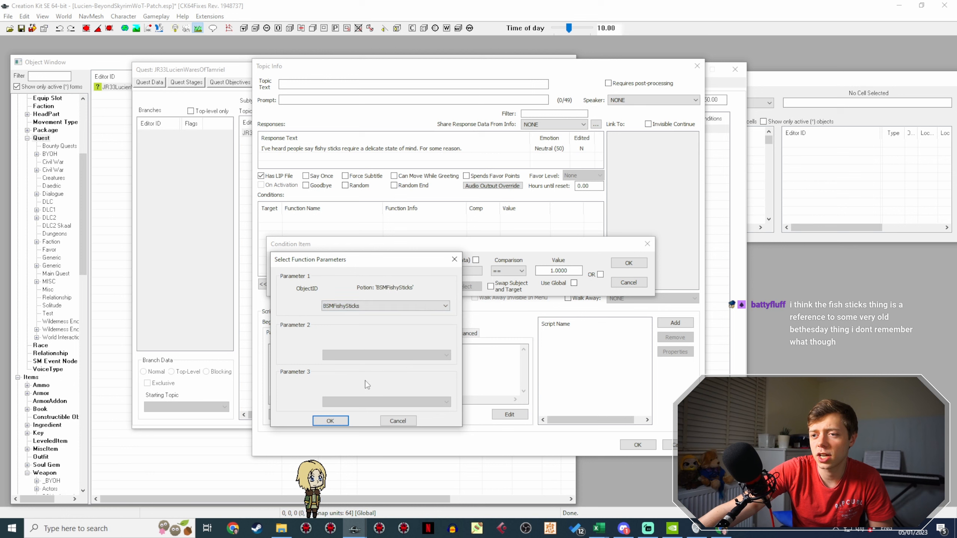
click(331, 421)
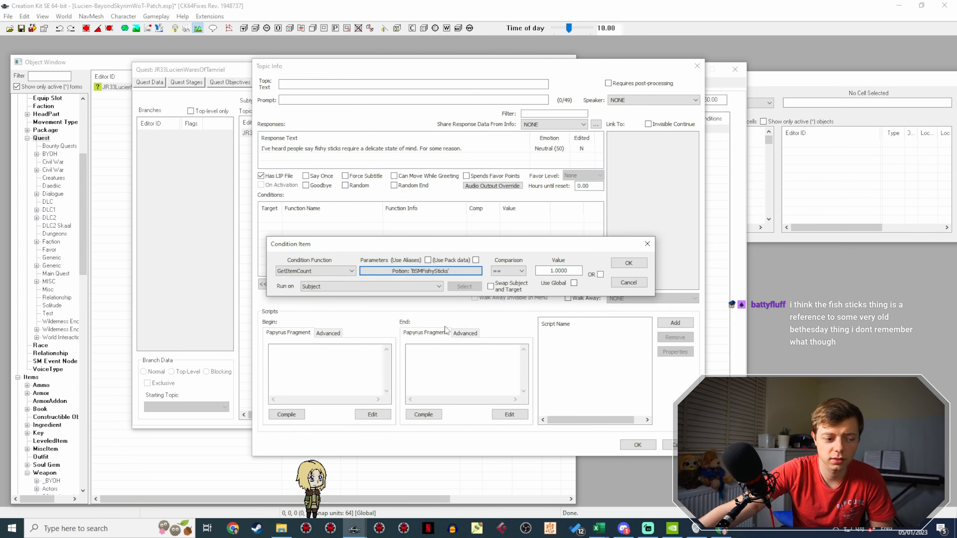
click(519, 271)
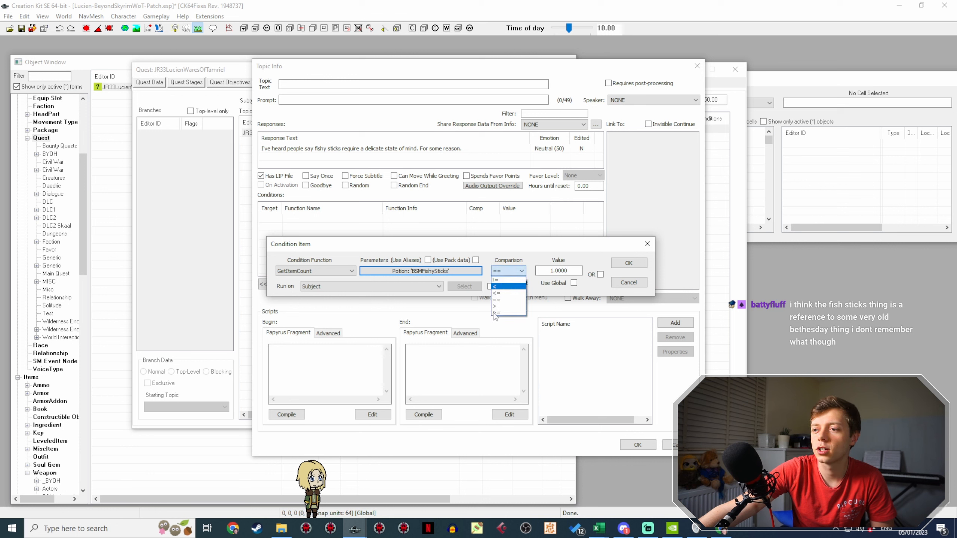
click(508, 308)
click(628, 263)
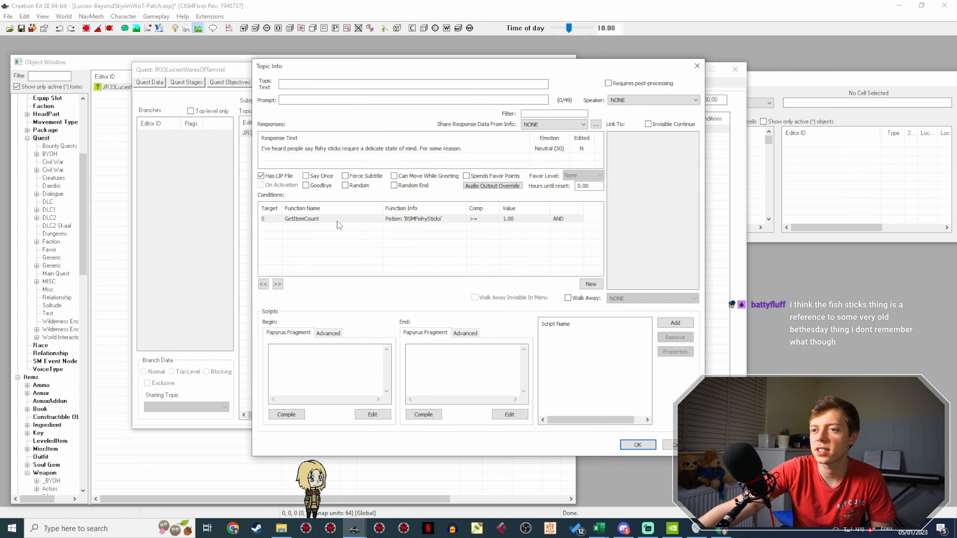
Step: Duplicate the BSMFishySticks GetItemCount condition and set the copy to run on Player
right_click(337, 221)
click(359, 238)
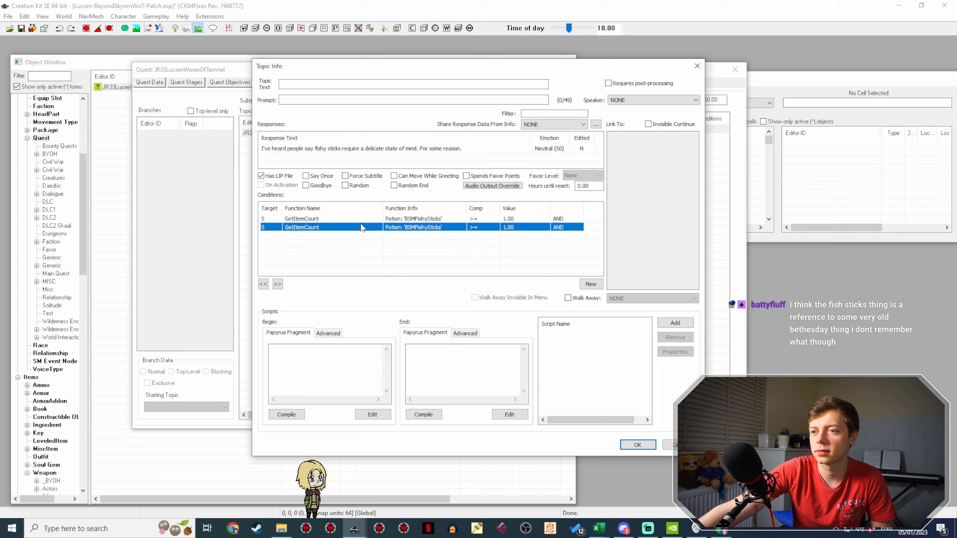
double_click(360, 224)
click(347, 278)
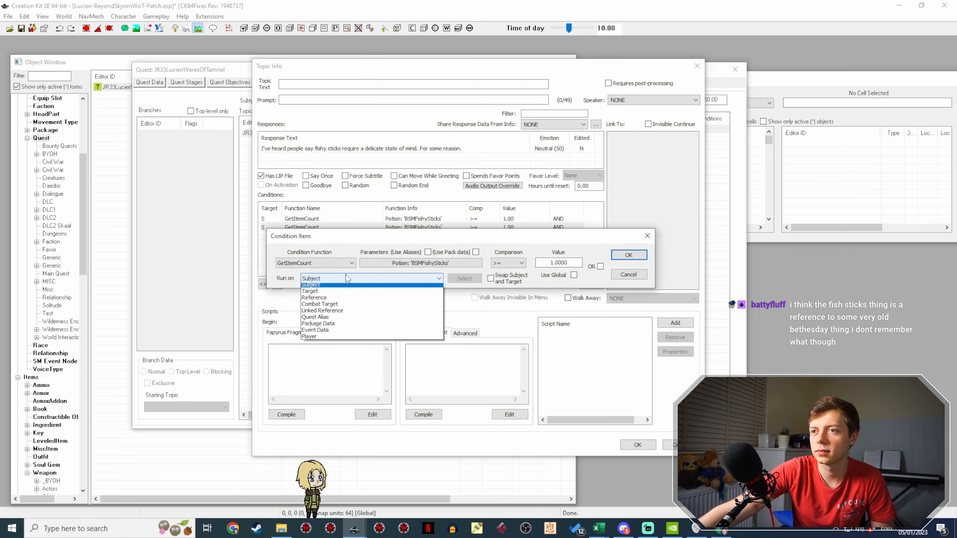
click(347, 339)
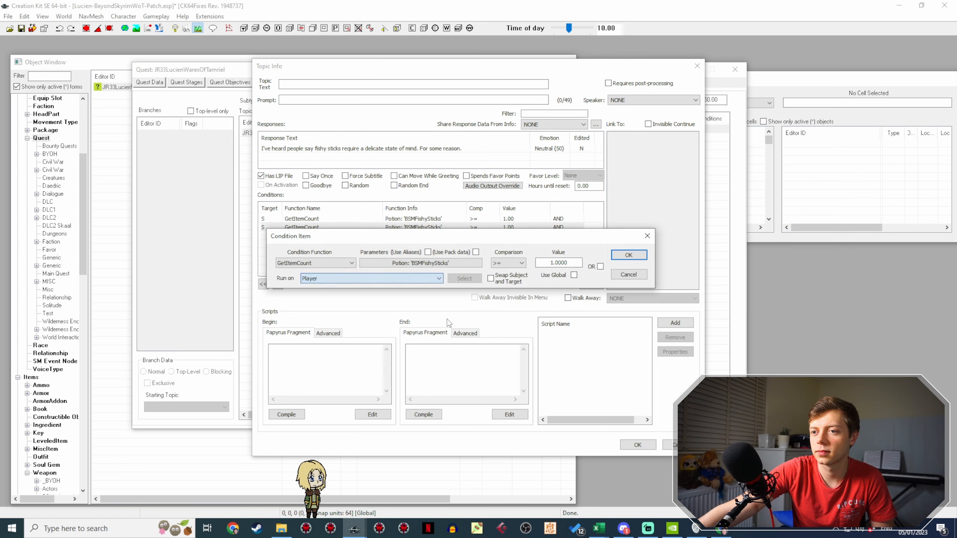
click(628, 255)
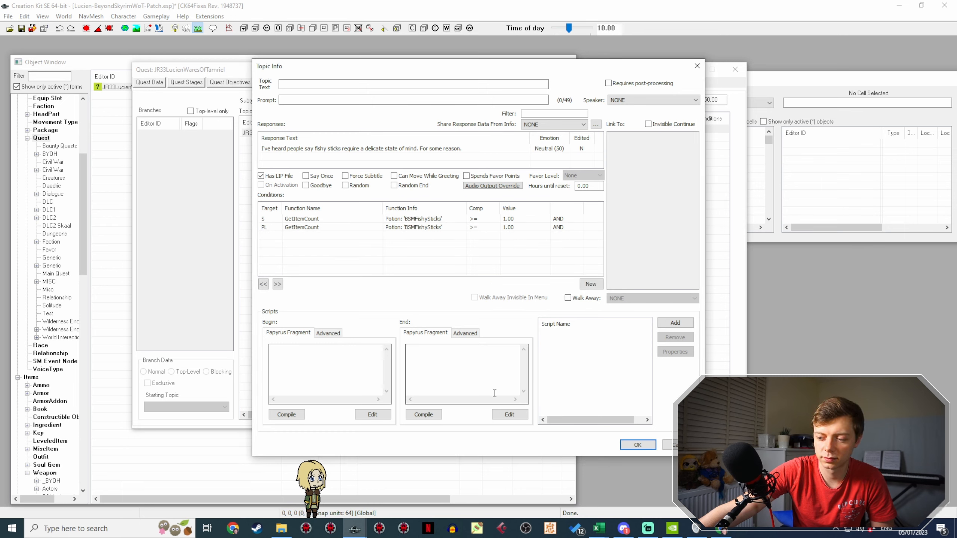
Step: Switch to Chrome to read the UESP article on the Fishy Stick, and return to Creation Kit
click(719, 530)
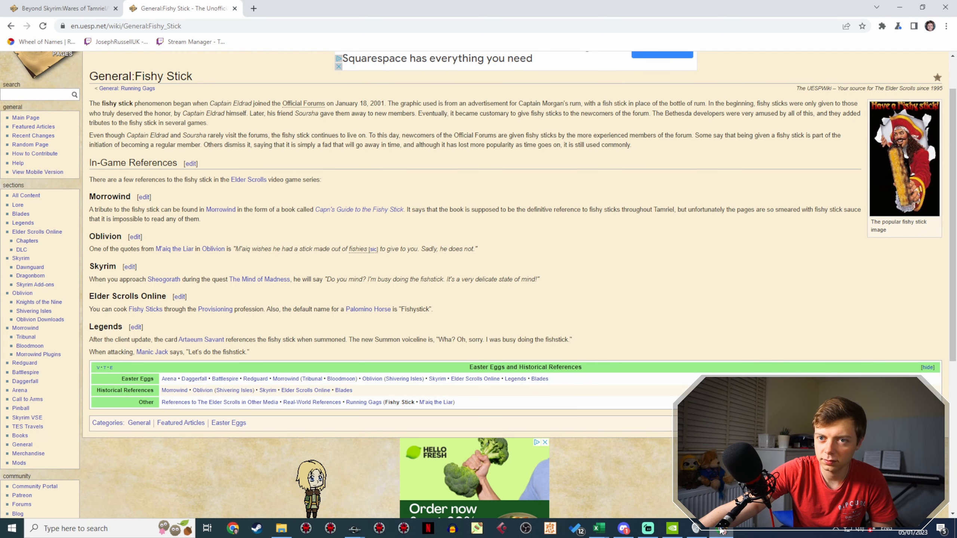
scroll(507, 234, up, 2)
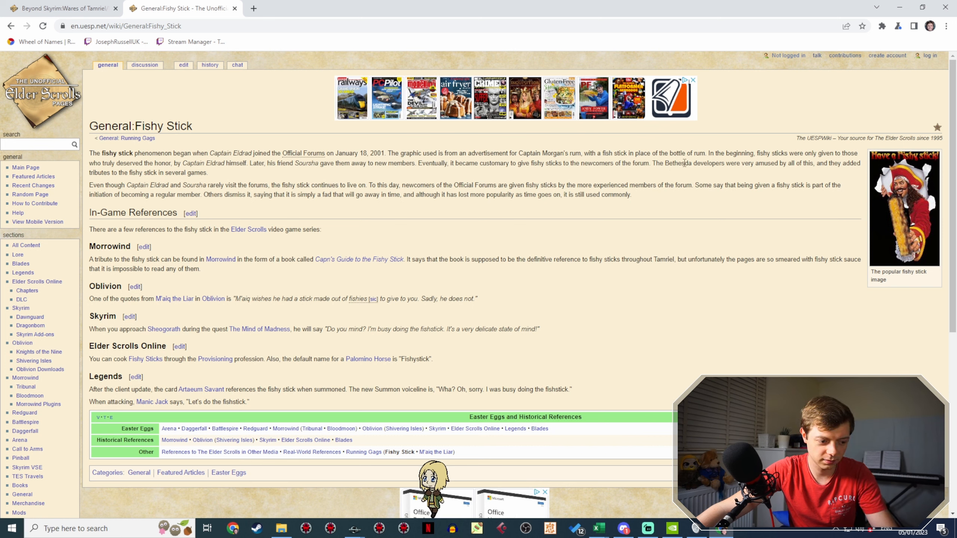
click(351, 529)
click(409, 486)
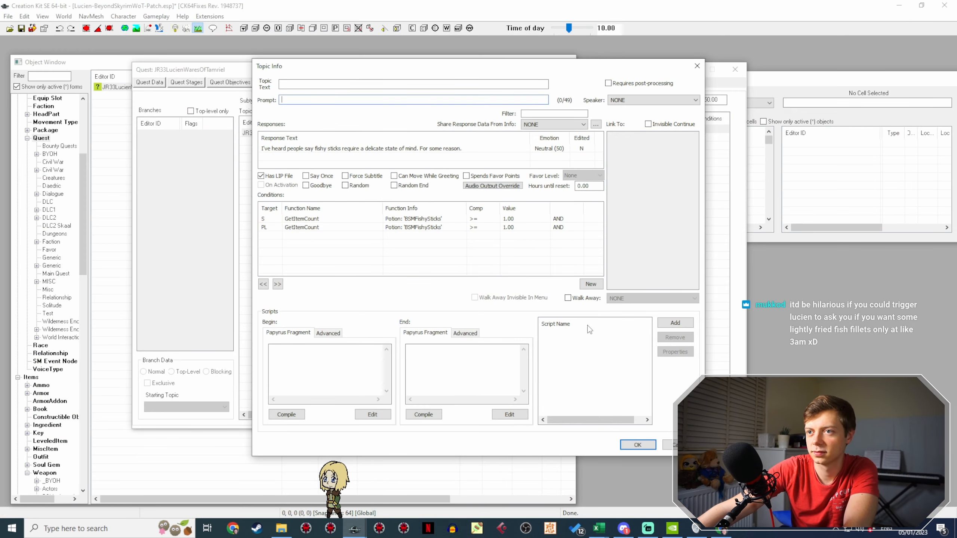
Step: Set the Subject GetItemCount condition to OR and accept the fishy sticks topic info
click(538, 220)
double_click(538, 220)
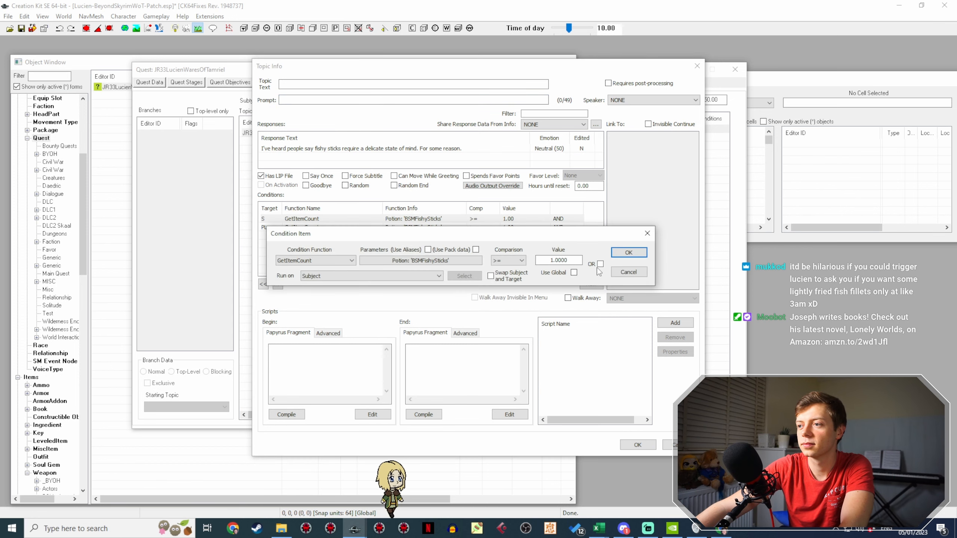
click(628, 252)
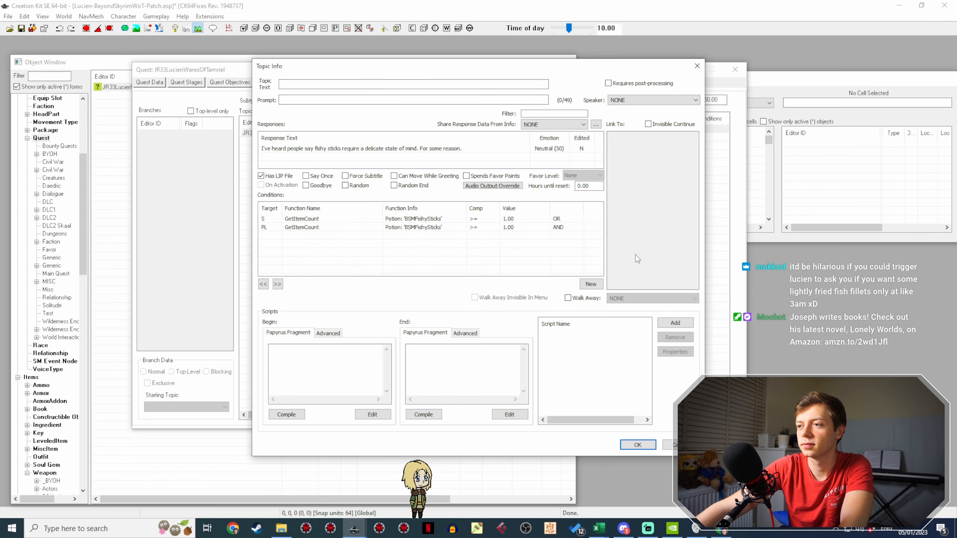
click(636, 444)
Step: Copy the fishy sticks response, and mark it as Random with 24 hours until reset
right_click(452, 130)
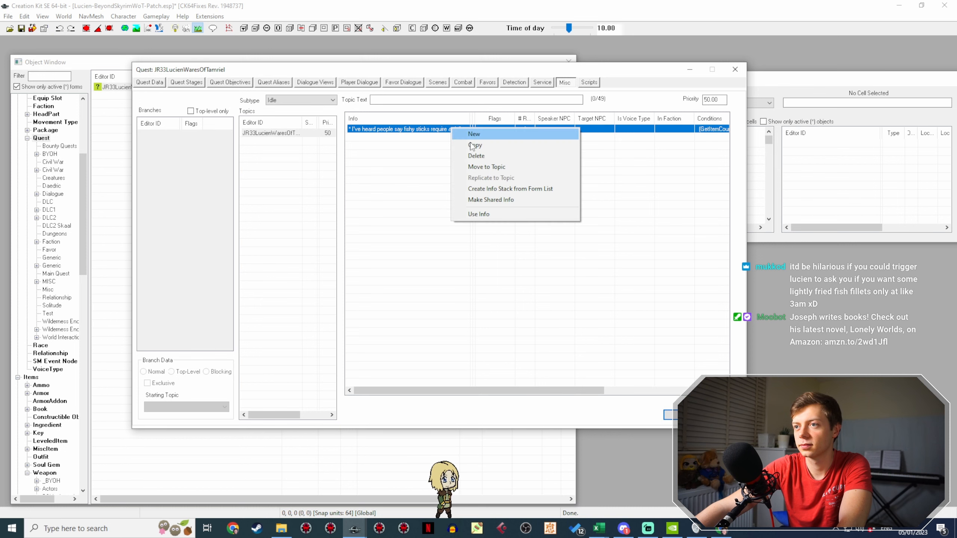
click(474, 145)
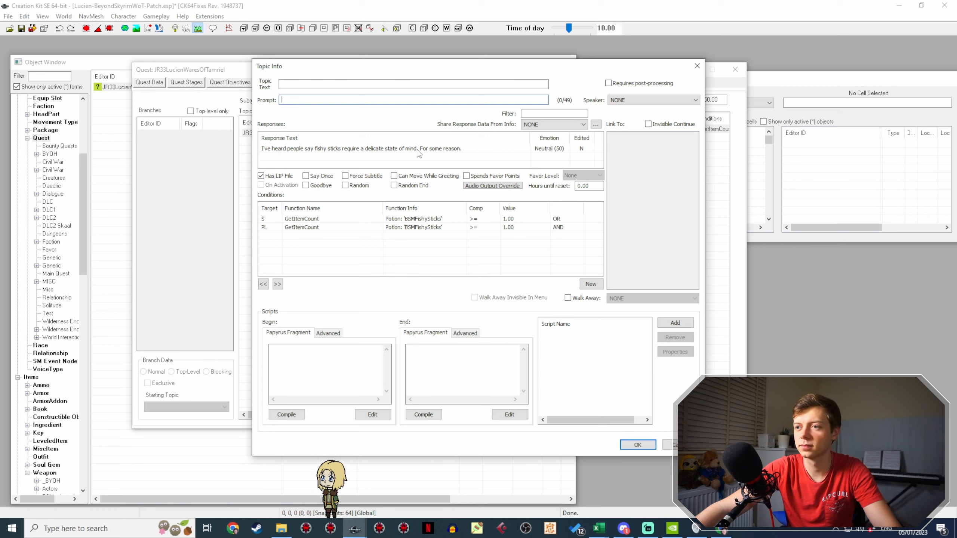
click(362, 185)
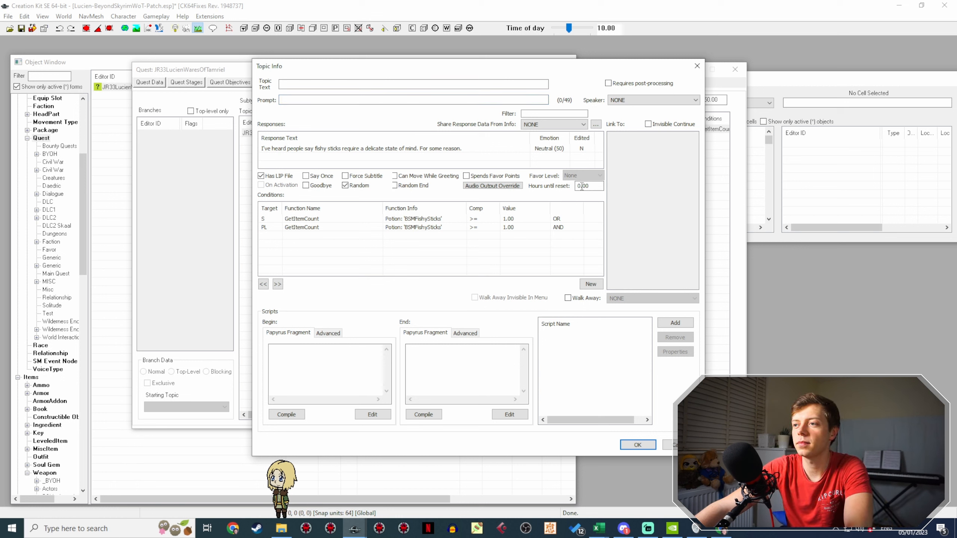
drag(581, 186, 574, 186)
text(24)
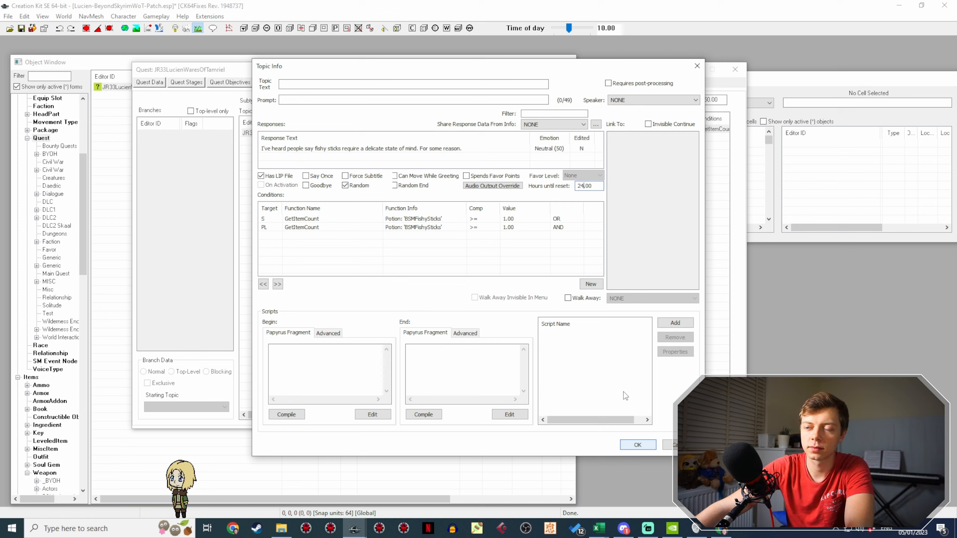
right_click(321, 249)
click(330, 252)
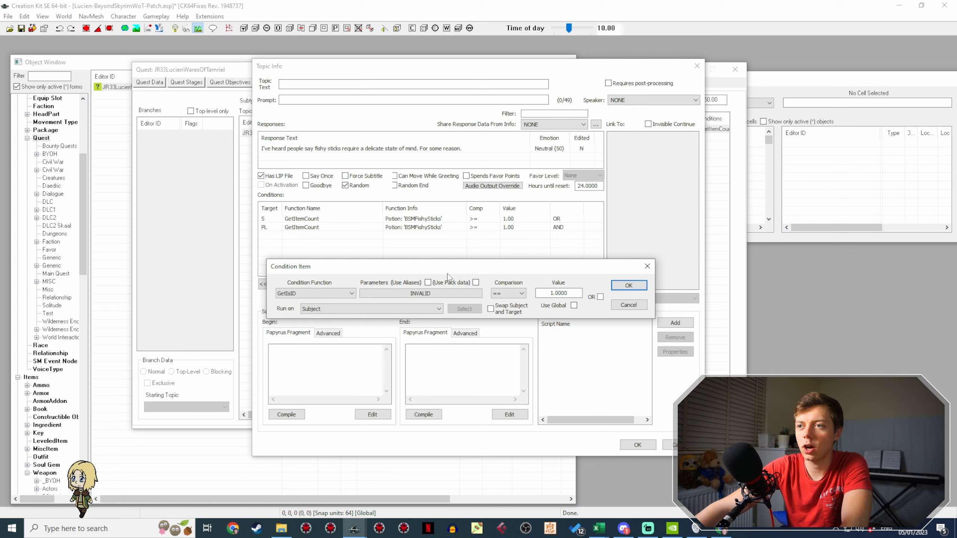
click(627, 307)
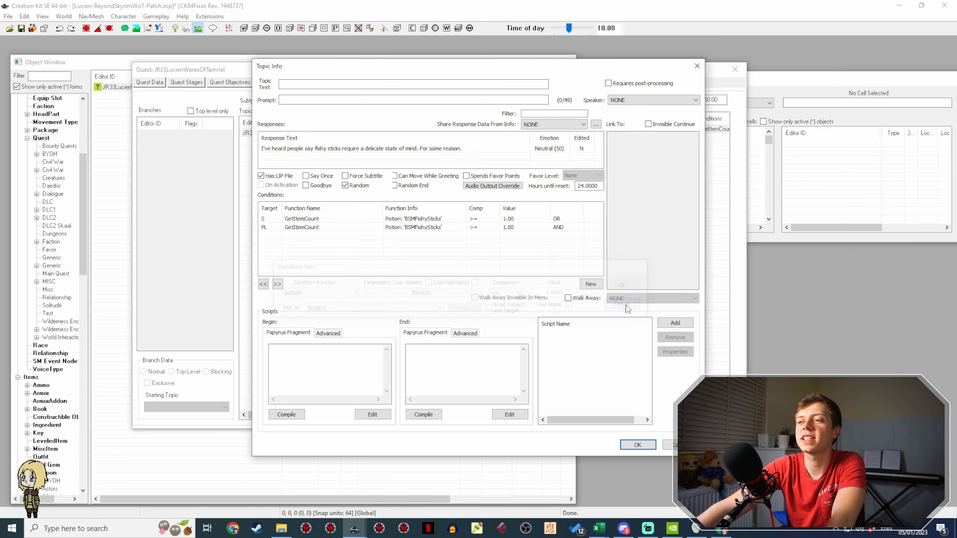
Step: Accept the topic info and add a Hello topic with the ID JR33LucienWaresOfTamrielHello to the quest
click(636, 444)
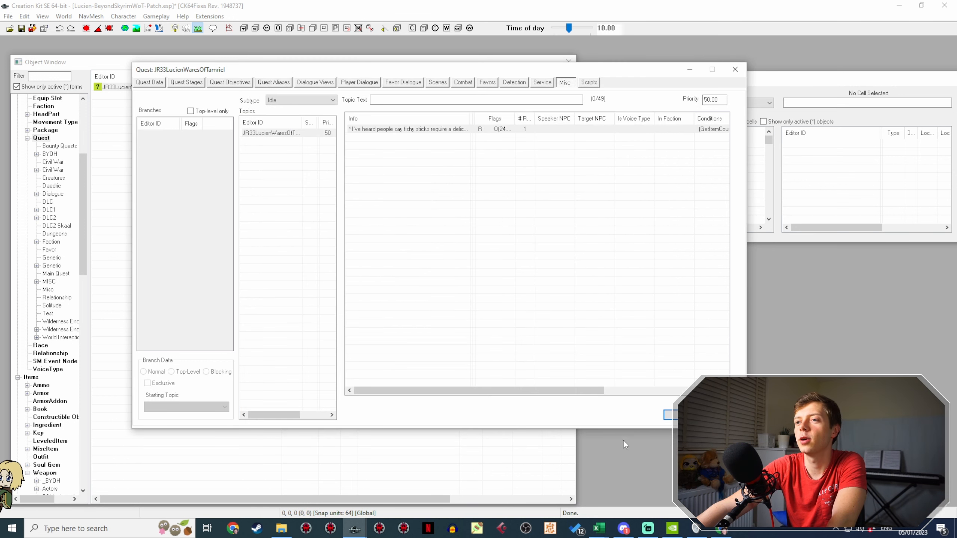
right_click(279, 151)
click(287, 153)
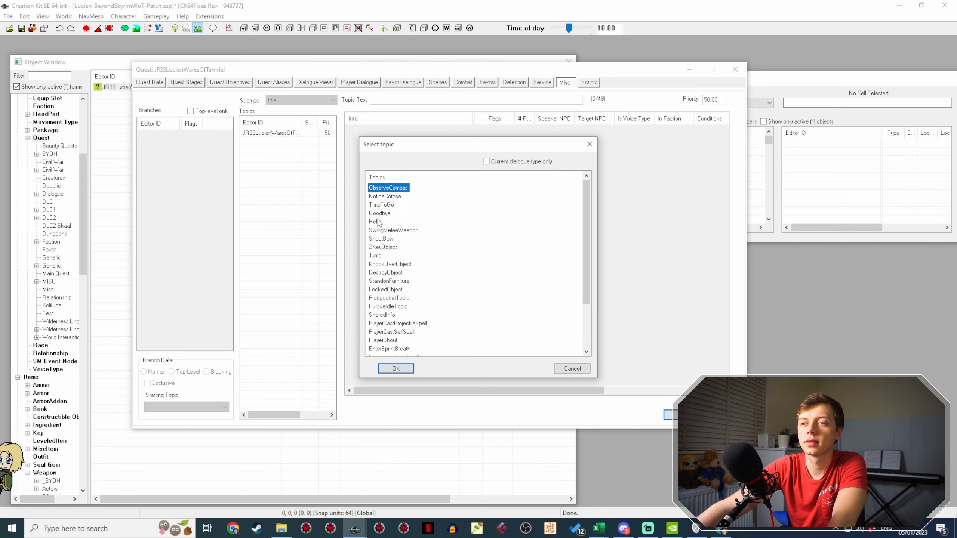
click(375, 222)
click(406, 370)
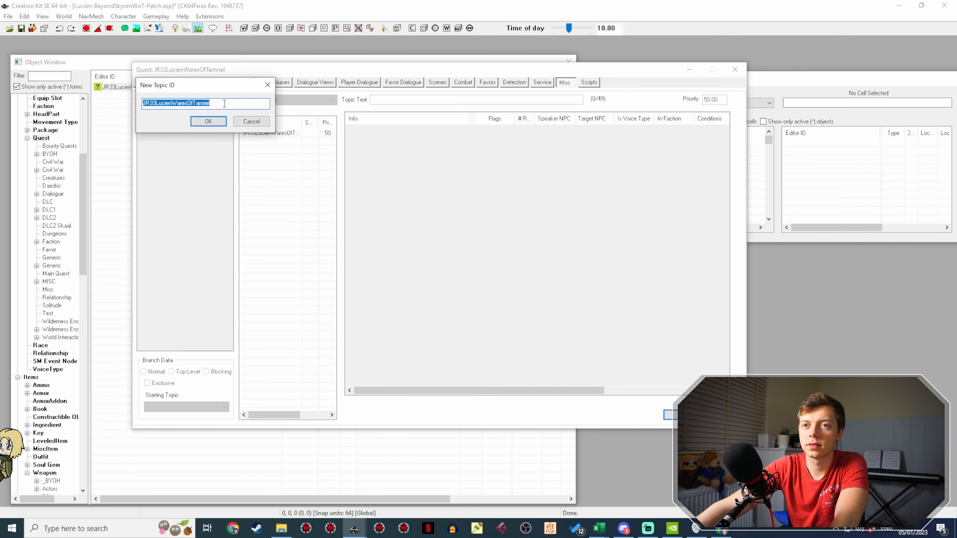
text(Hello)
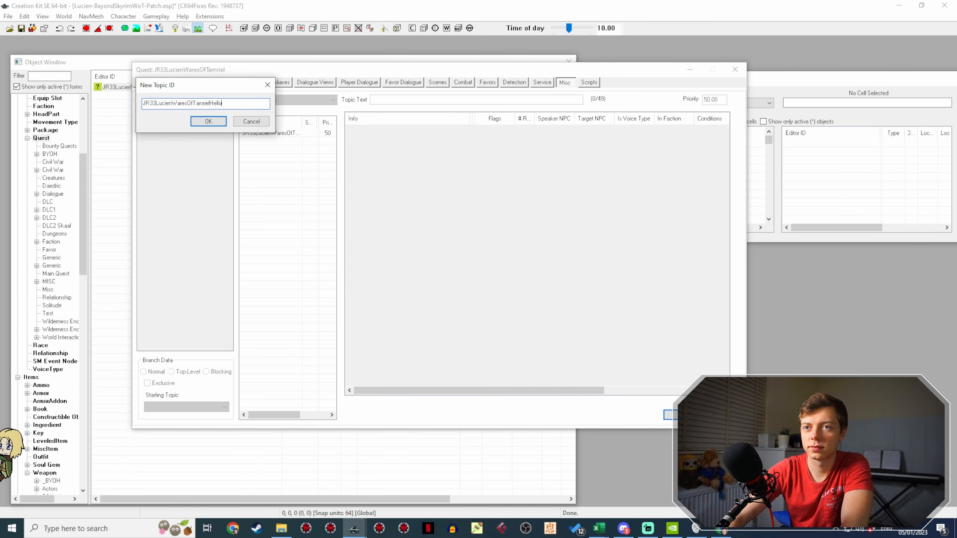
key(Return)
Step: Transfer the fishy sticks info from the Idle topic to the JR33LucienWaresOfTamrielHello topic, and review and accept its topic info
click(285, 142)
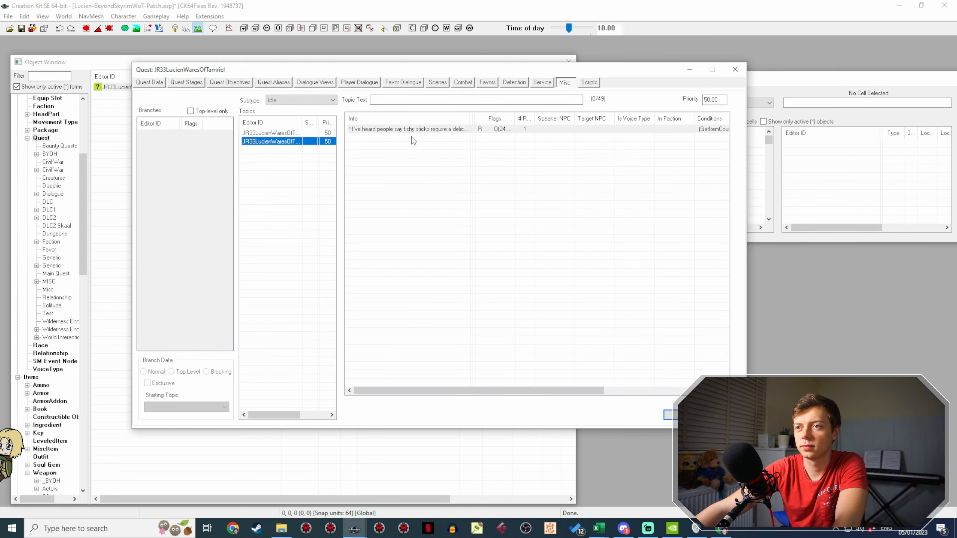
right_click(422, 129)
click(447, 170)
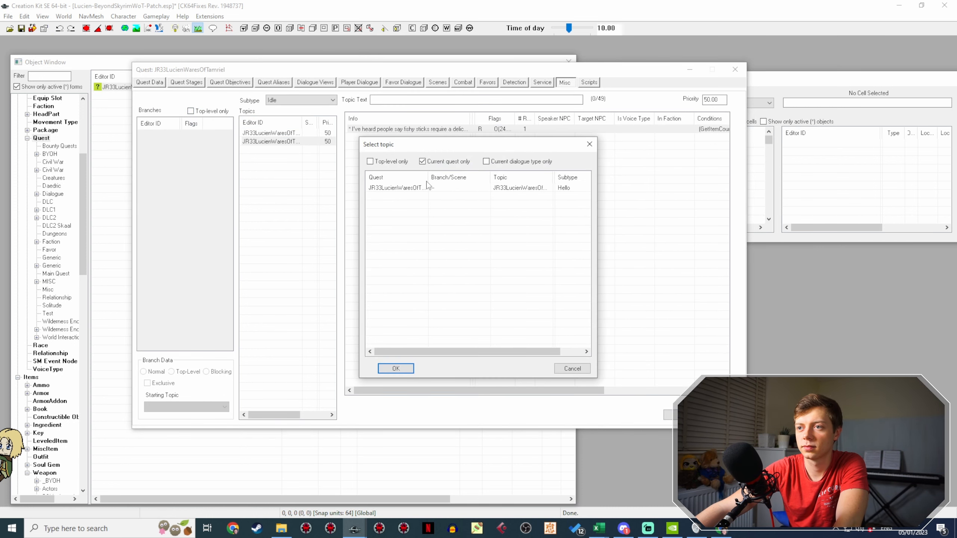
double_click(419, 187)
click(286, 134)
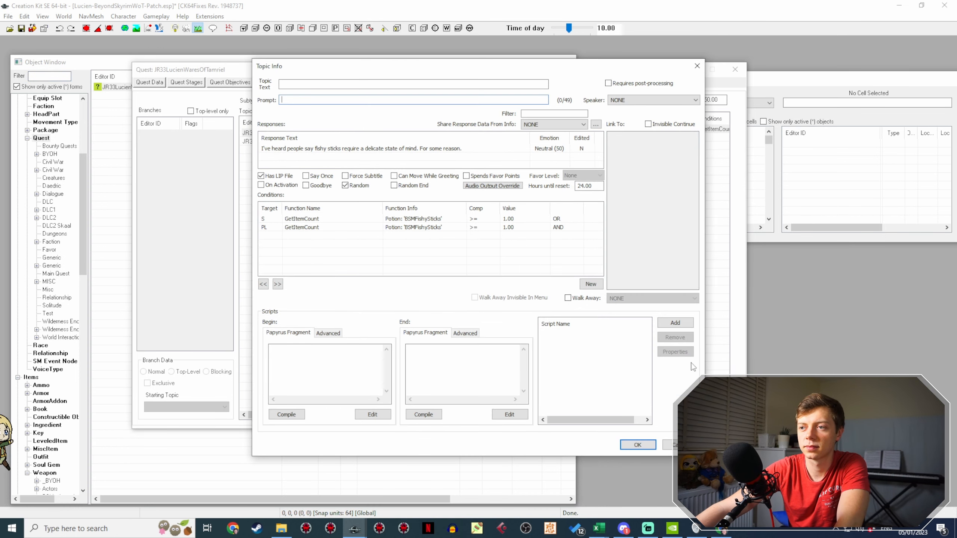
click(640, 448)
Step: Duplicate the fishy sticks info within the Hello topic and open the copy's response for editing
right_click(396, 133)
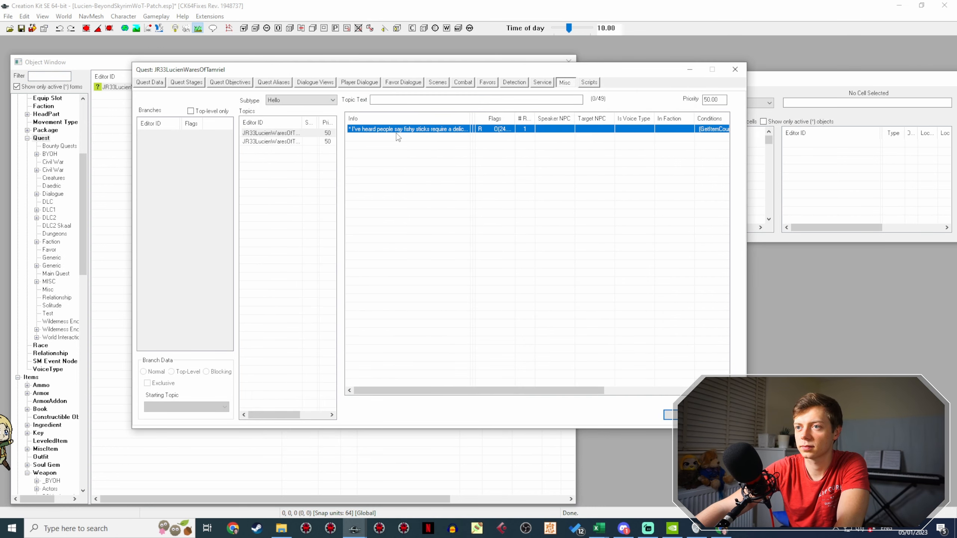
click(422, 150)
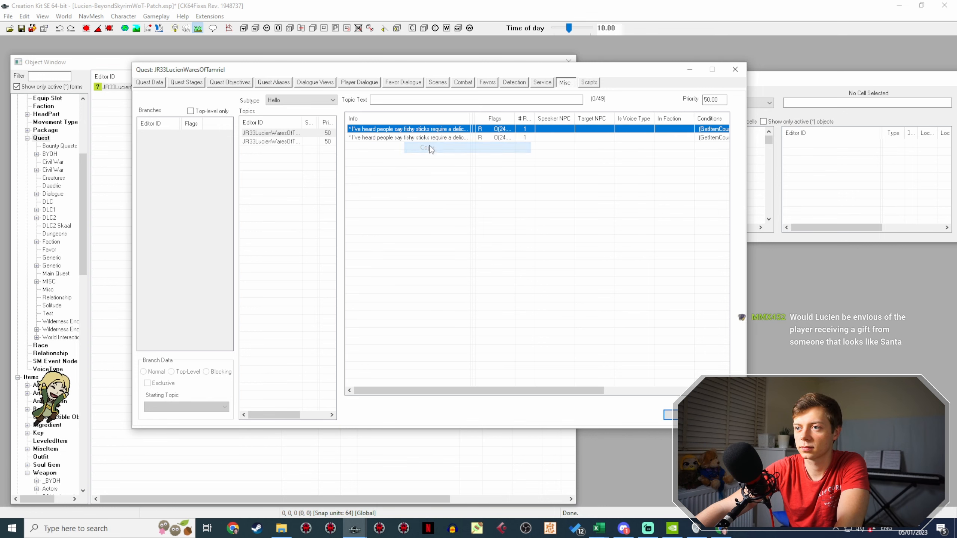
double_click(445, 138)
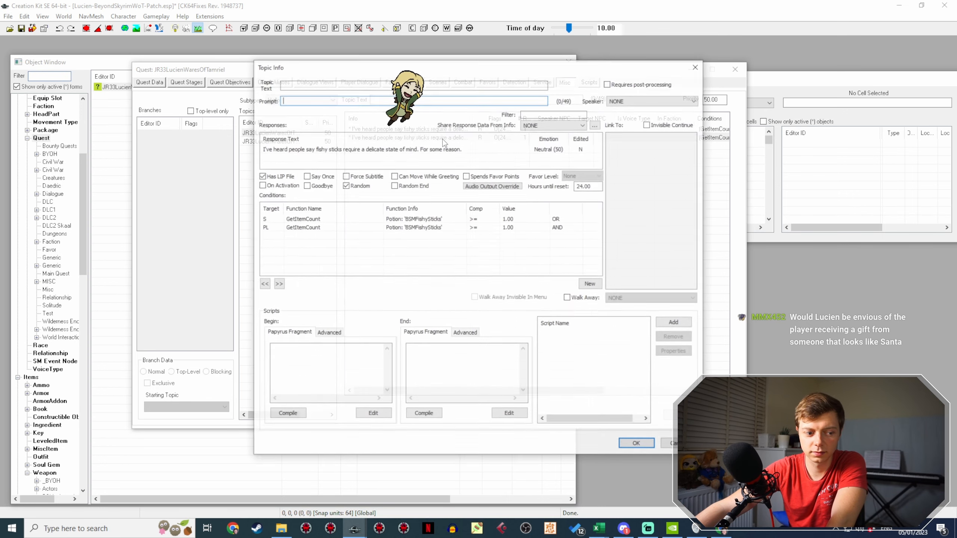
double_click(416, 148)
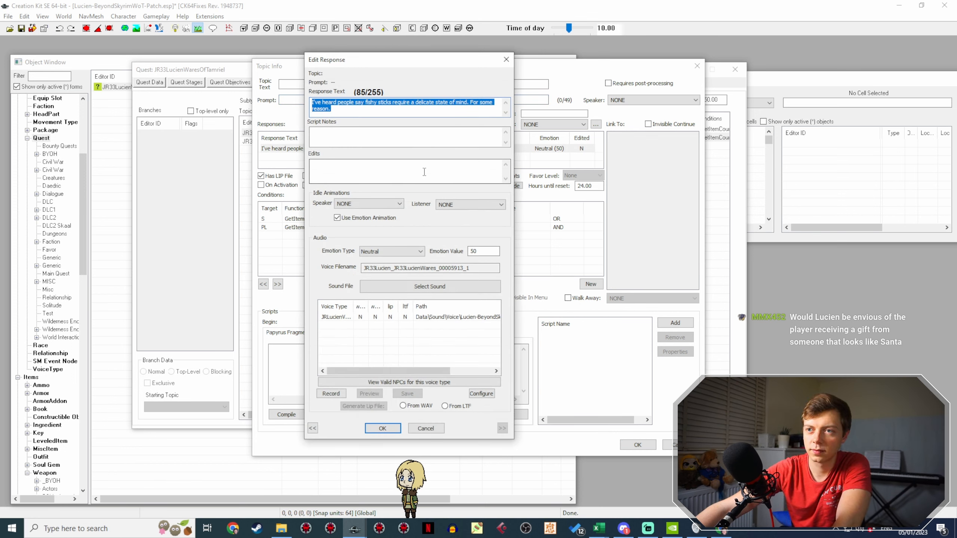
Step: Draft the response as "Apparently fishy sticks are given away as" and recheck the UESP Fishy Stick article in Chrome
text(Ap)
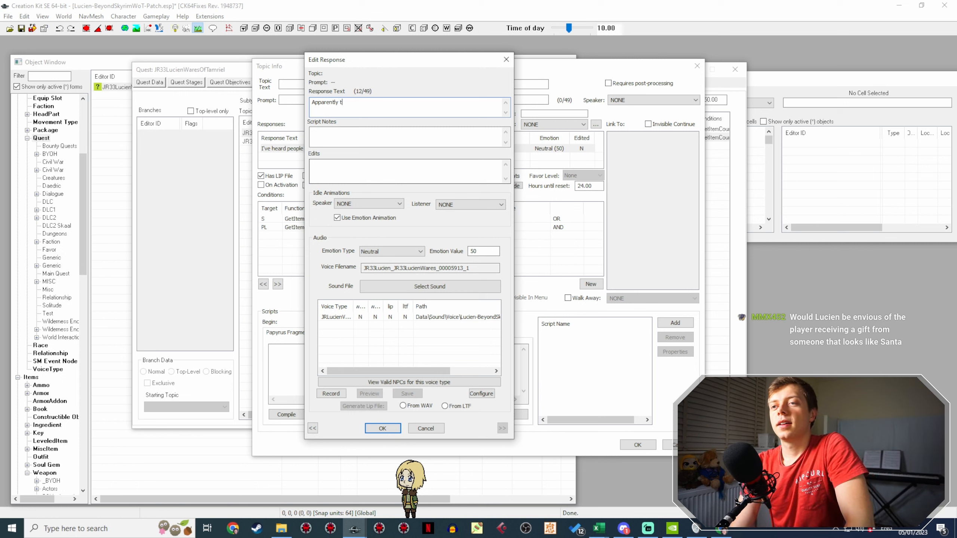
text(parently fishy sticks)
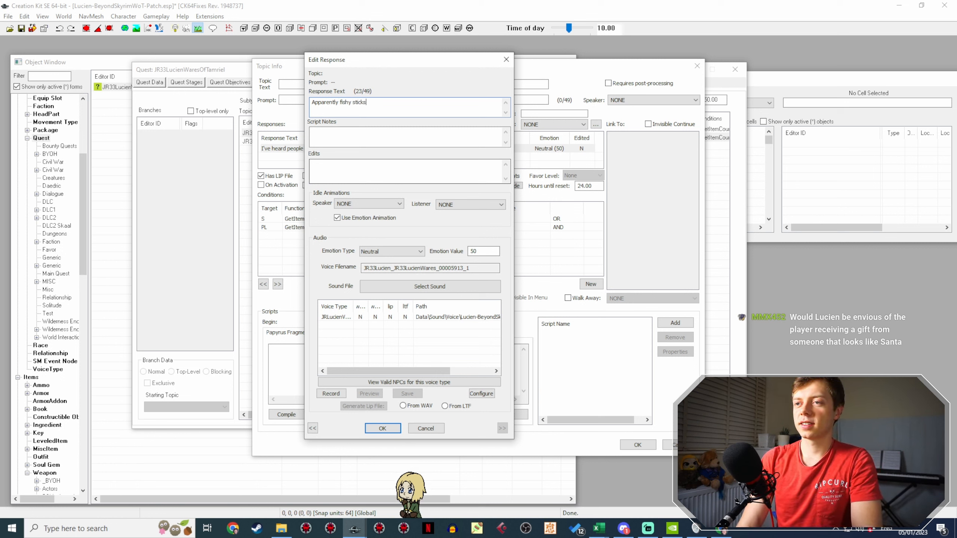
text( are given away as)
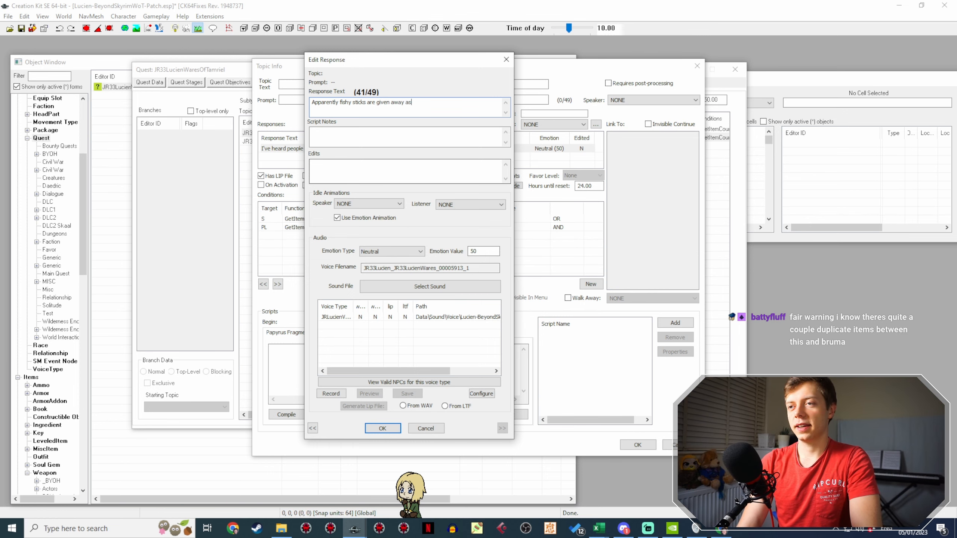
key(alt+Tab)
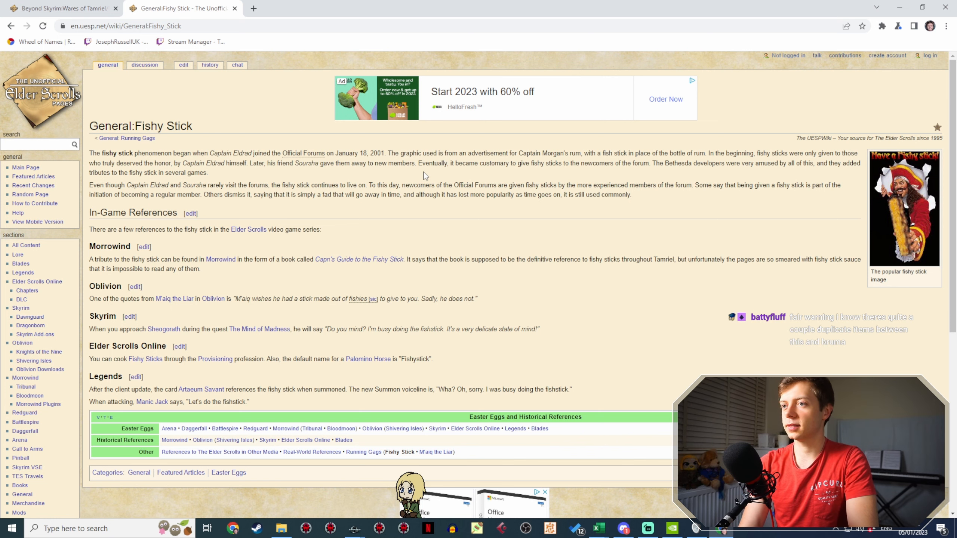
key(alt+Tab)
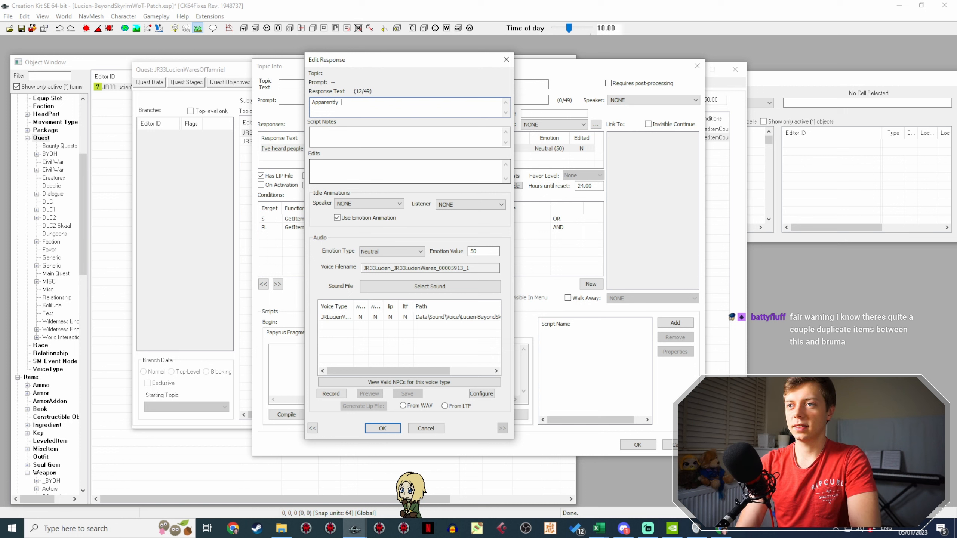
Step: Rewrite the response as "Apparently it's customary to give someone a fishy stick as a symbol of friendship. So, here you go!"
text(ustomary to give someone a)
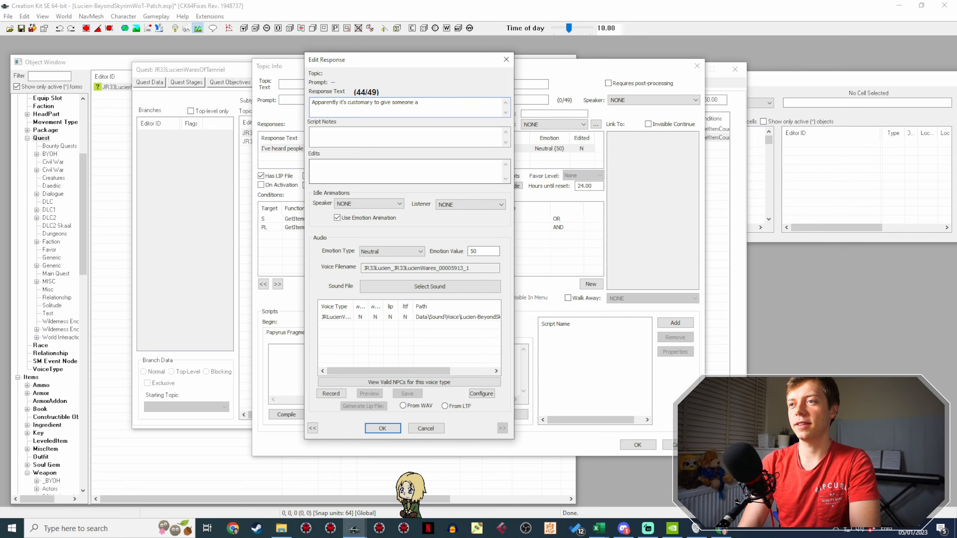
text(k)
key(alt+Tab)
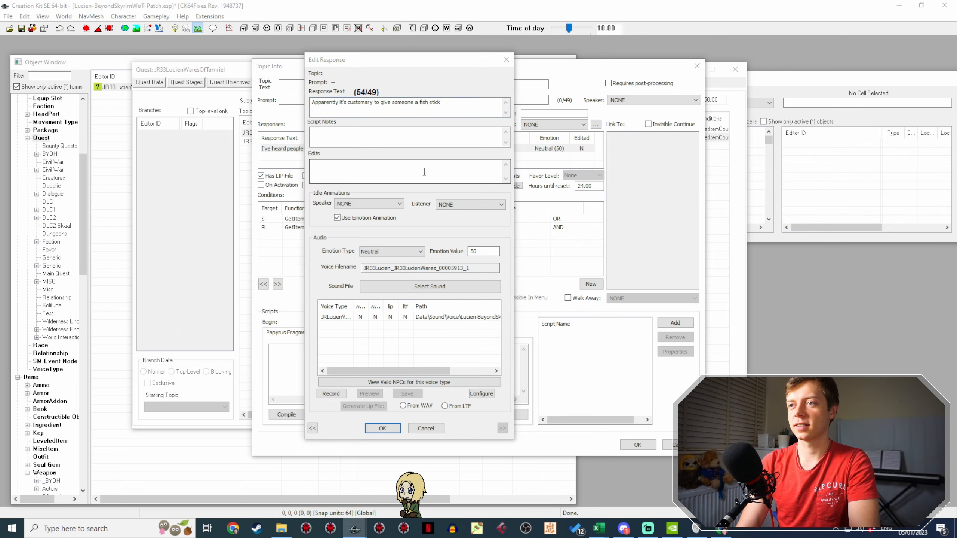
key(alt+Tab)
key(BackSpace)
key(BackSpace)
key(BackSpace)
key(BackSpace)
key(BackSpace)
key(BackSpace)
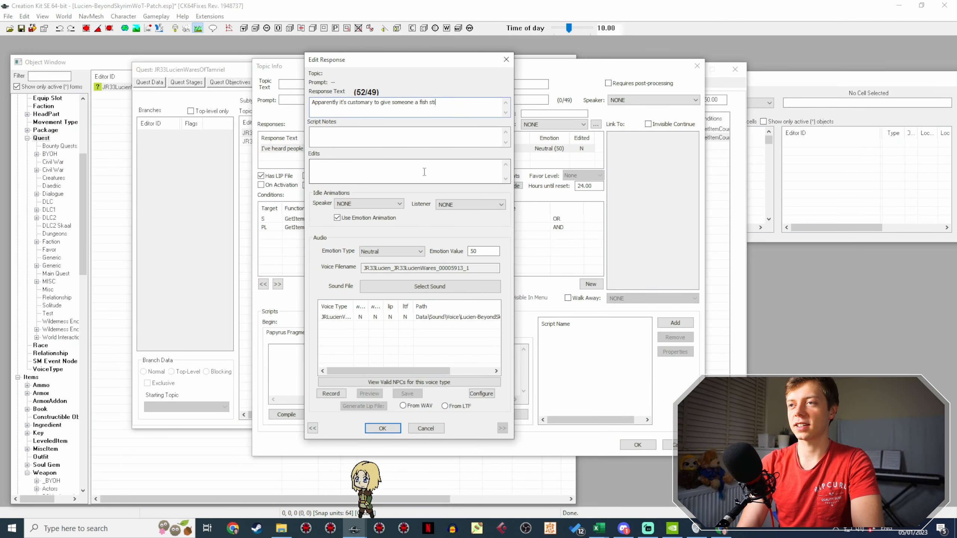
text(y stick as a s)
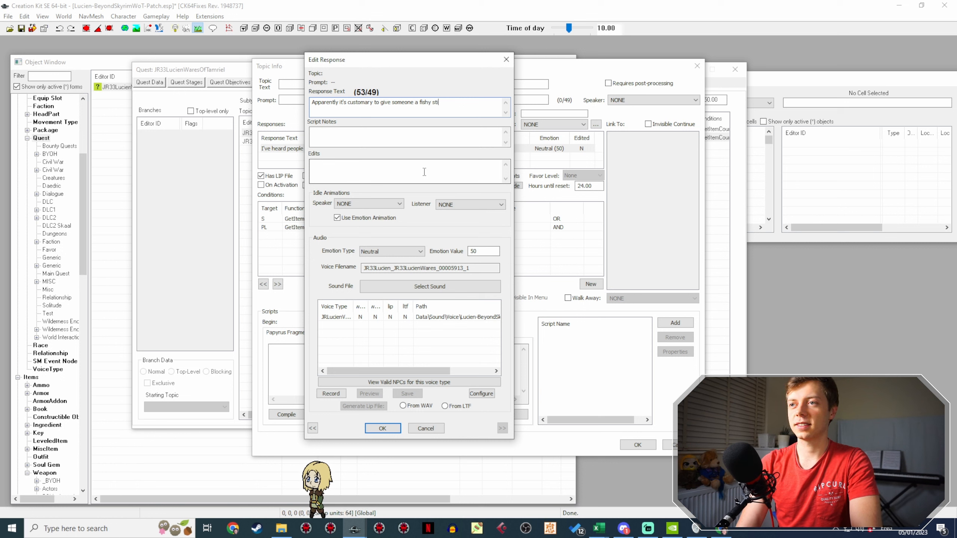
text(ymbo)
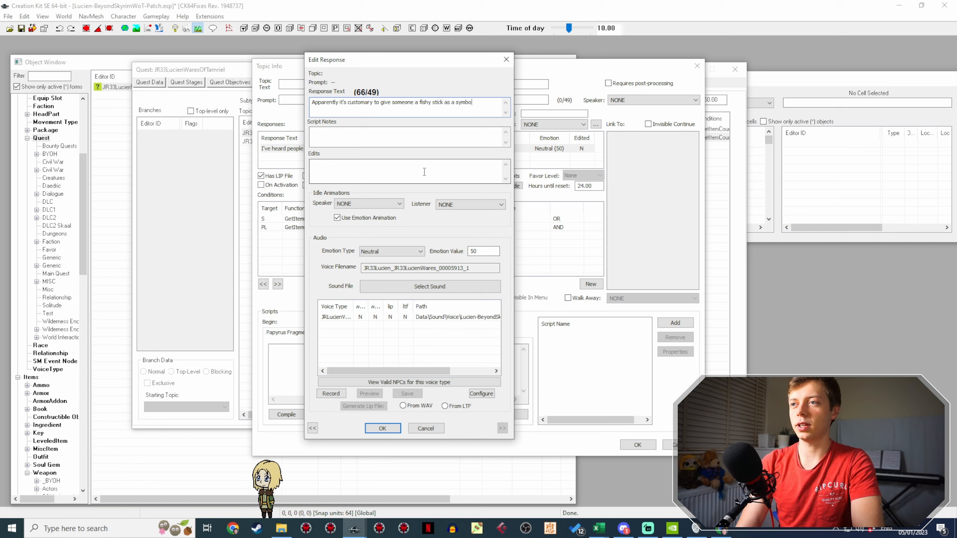
text(l of friendship. So)
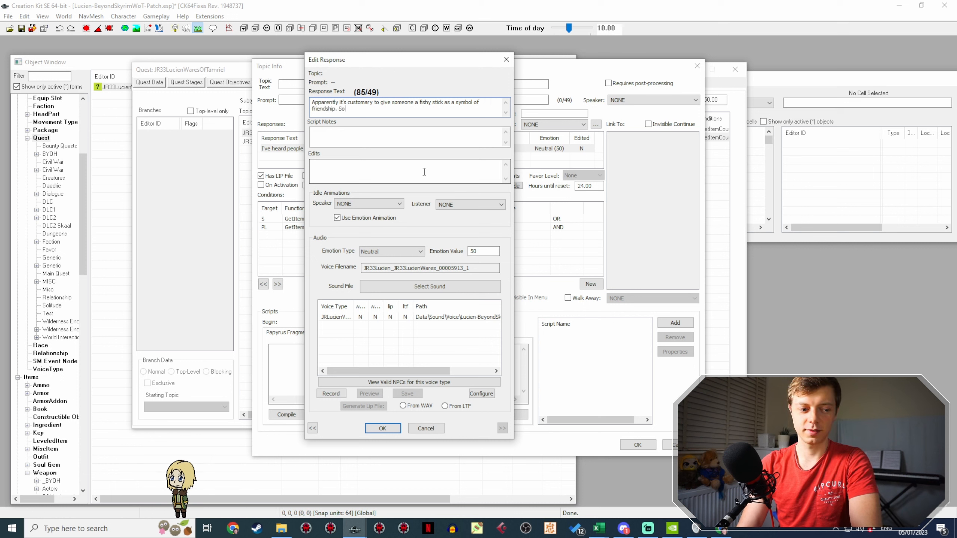
text(, here y)
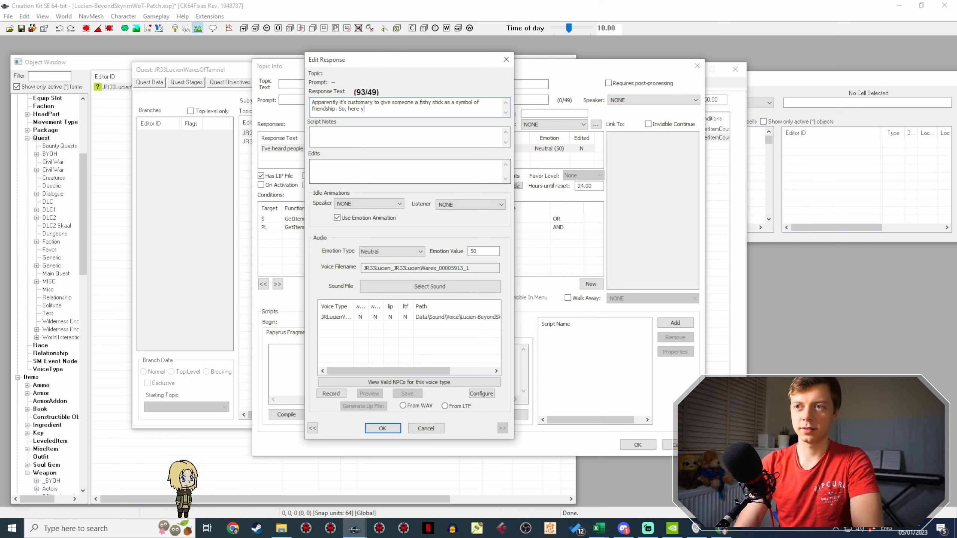
text(ou go!)
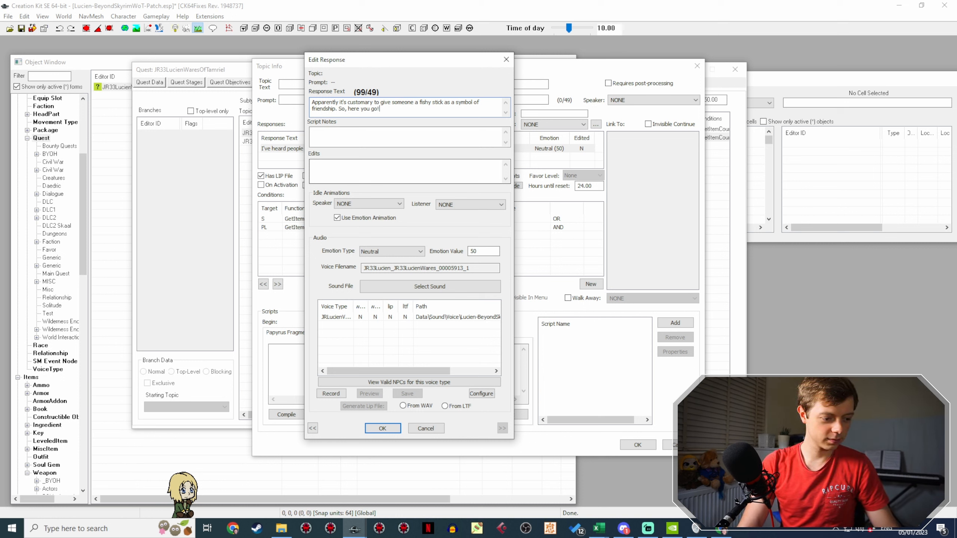
Step: Set the response's emotion type to Happy and accept the response
click(392, 252)
click(383, 293)
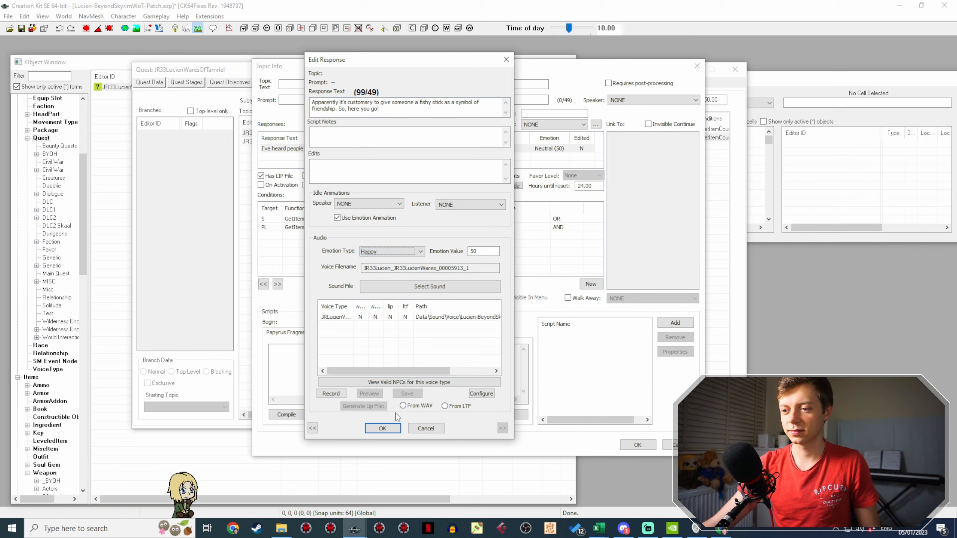
click(382, 428)
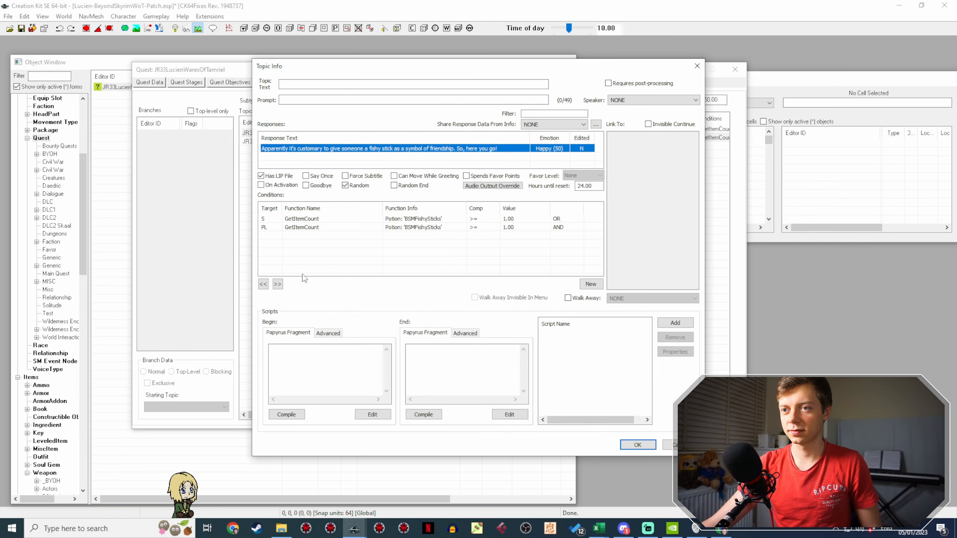
Step: Change the Player GetItemCount condition for BSMFishySticks to == 0
double_click(408, 227)
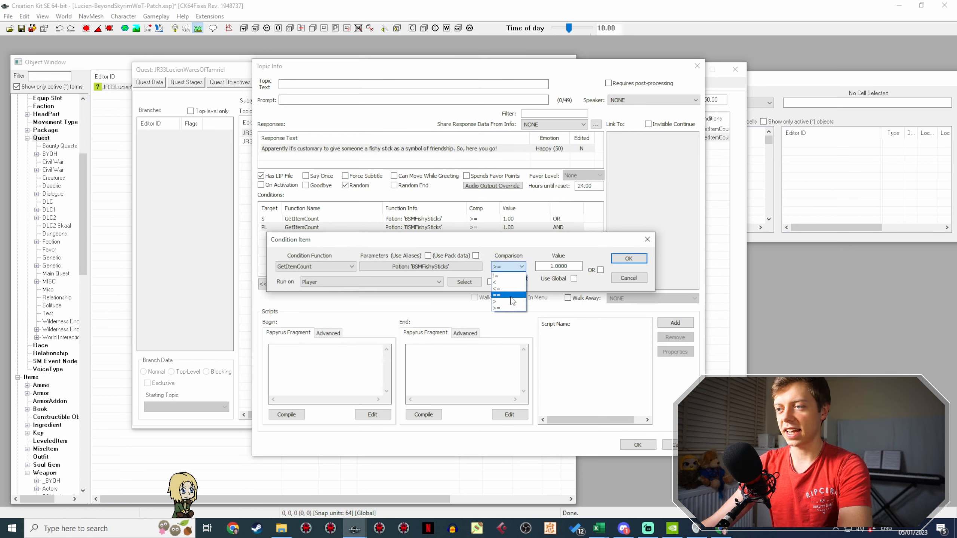
click(512, 296)
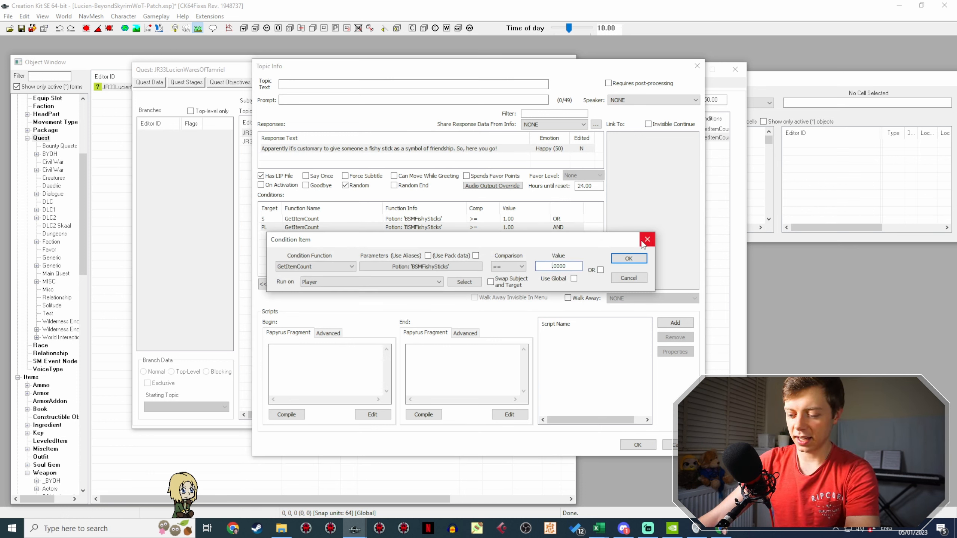
key(Return)
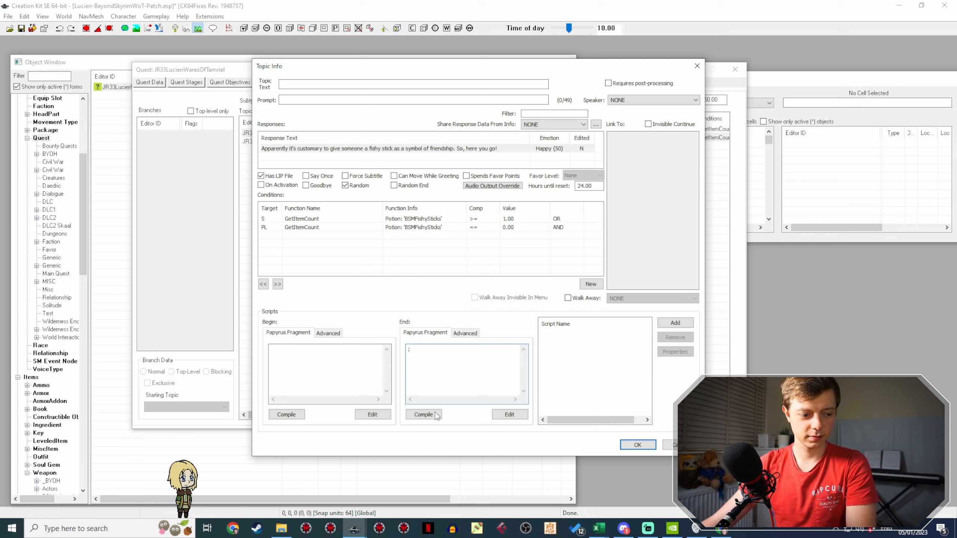
Step: Compile a lone semicolon as the End Papyrus fragment, and accept and reopen the friendship line's topic info
click(424, 414)
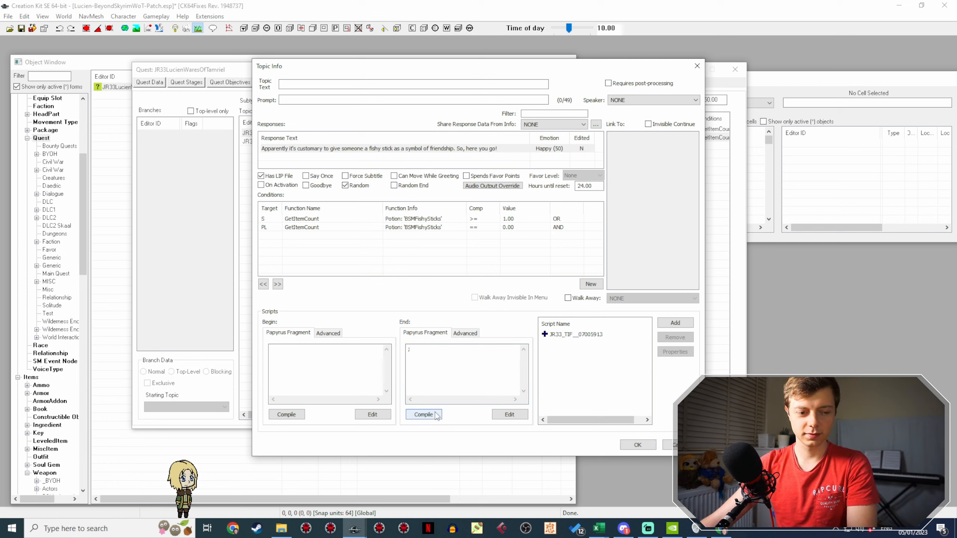
click(637, 443)
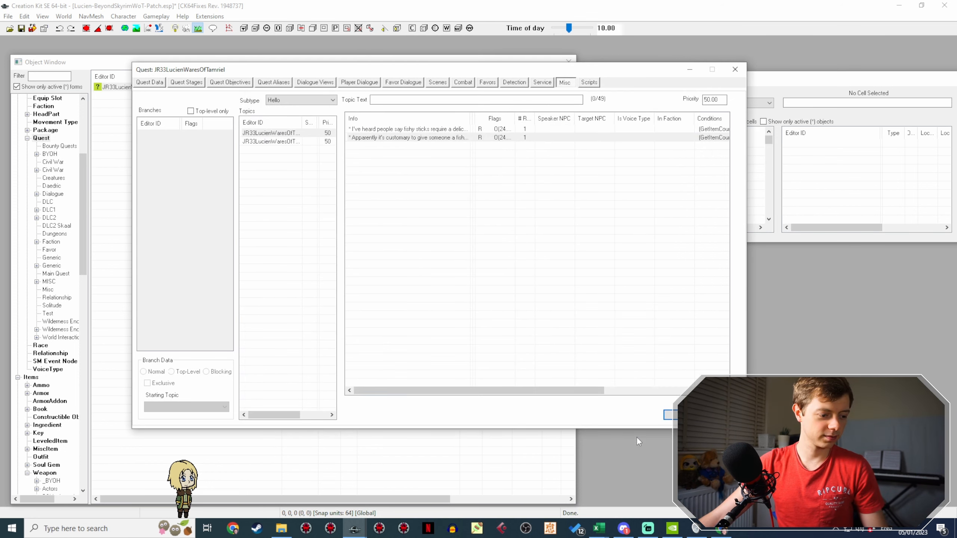
double_click(403, 138)
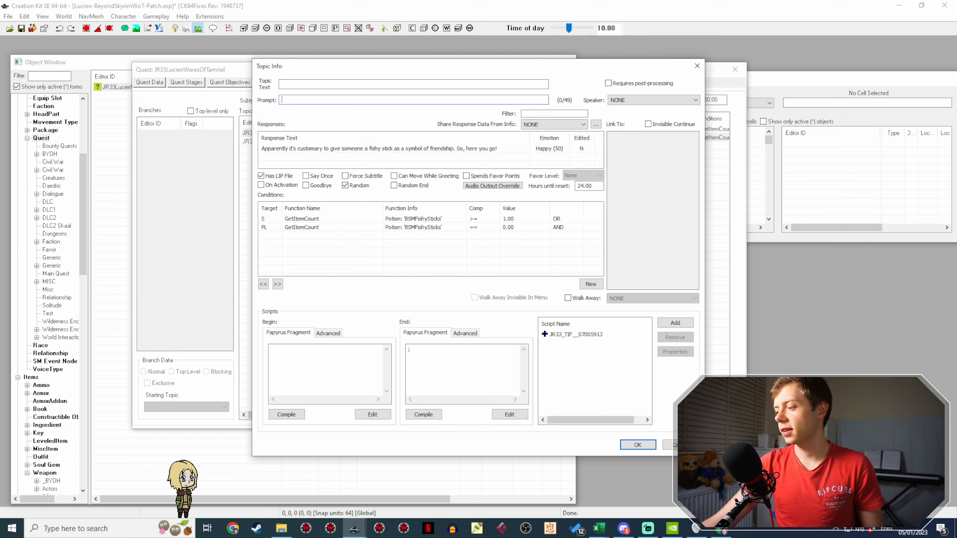
Step: Switch to Chrome, search Google for "skyrim creation kit removeitem" in a new tab, and look through the results
click(721, 531)
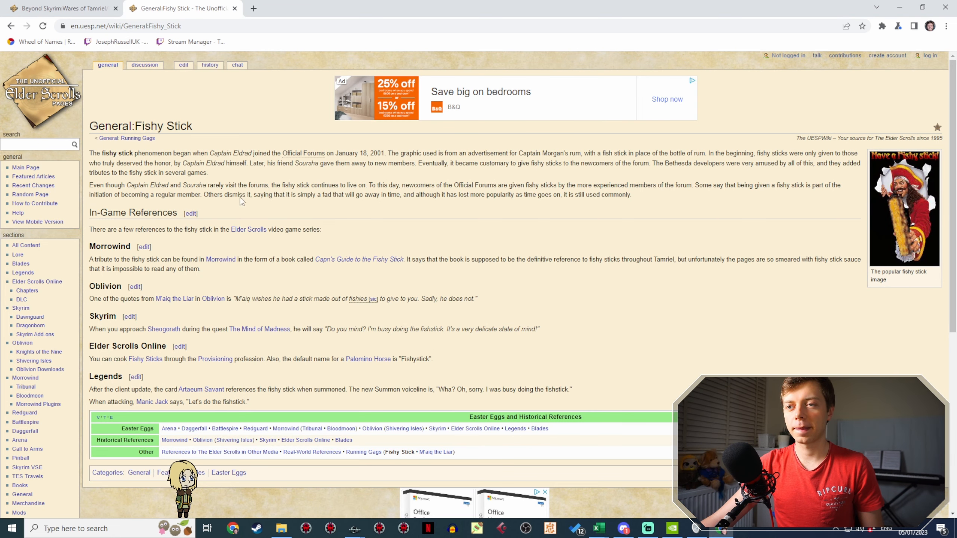
click(253, 8)
text(skyrim crea)
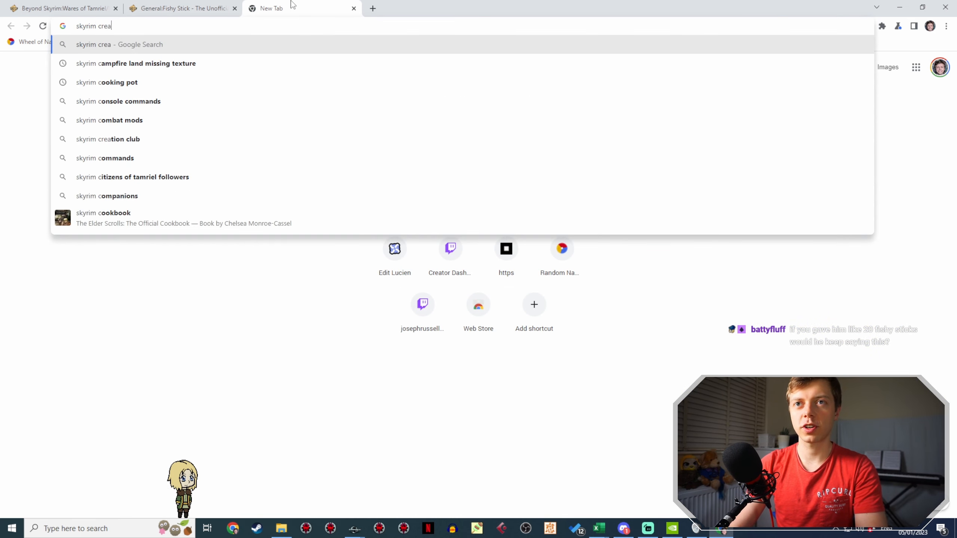
text(tion kit removeite)
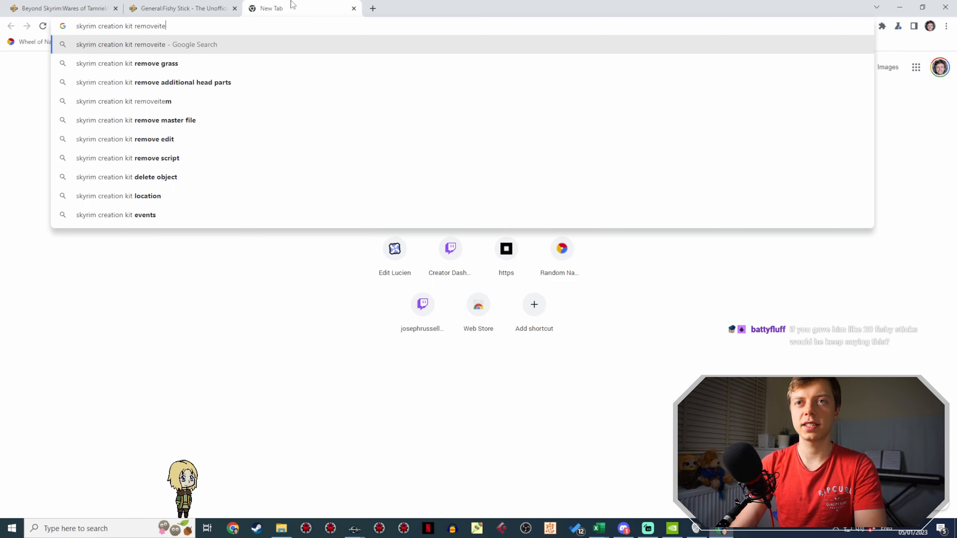
text(m)
key(Return)
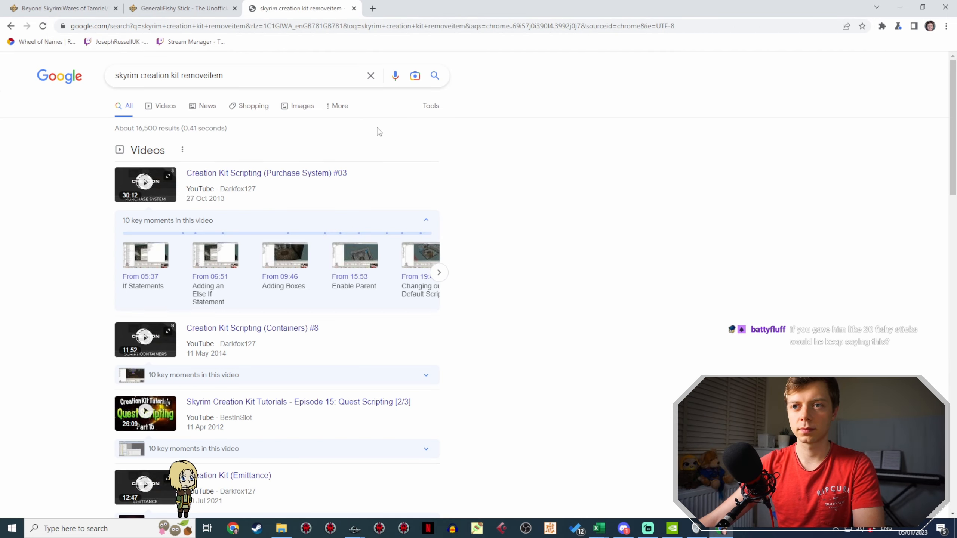
scroll(354, 129, down, 10)
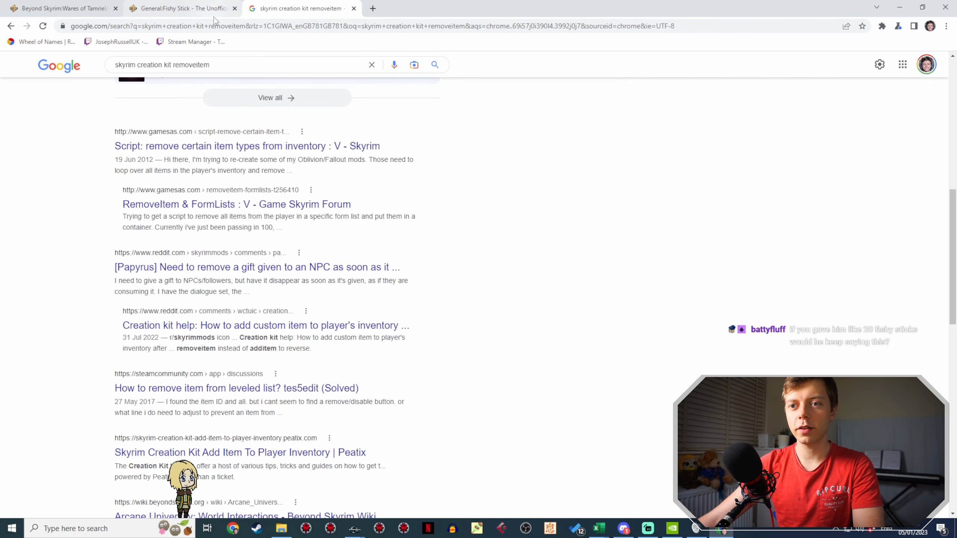
Step: Search Google for "creation kit wiki" and open the Creation Kit wiki's main page
click(250, 24)
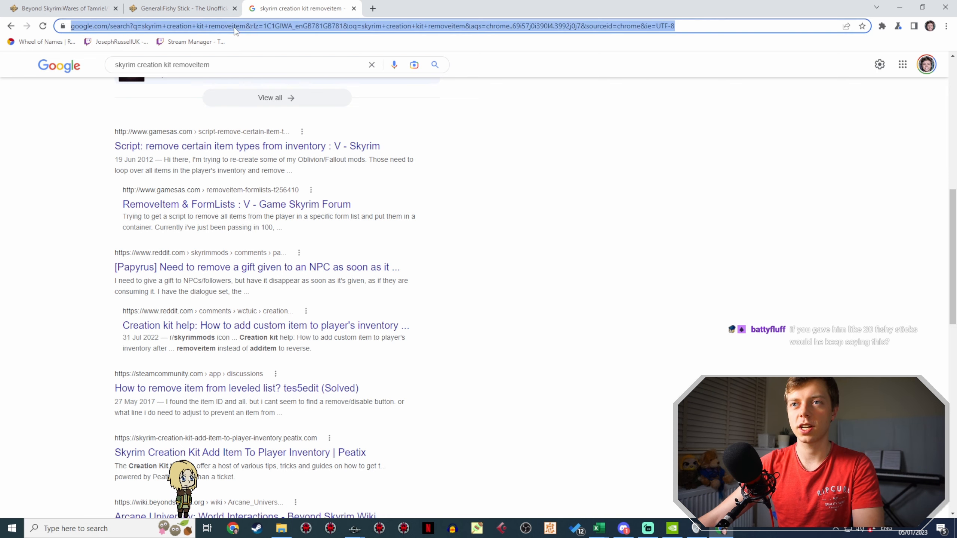
text(creation kit wiki)
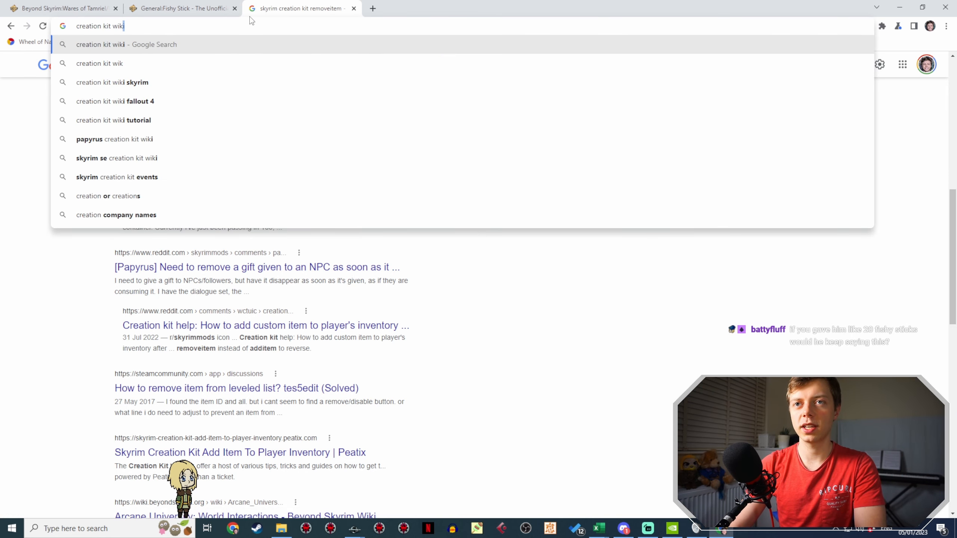
key(Return)
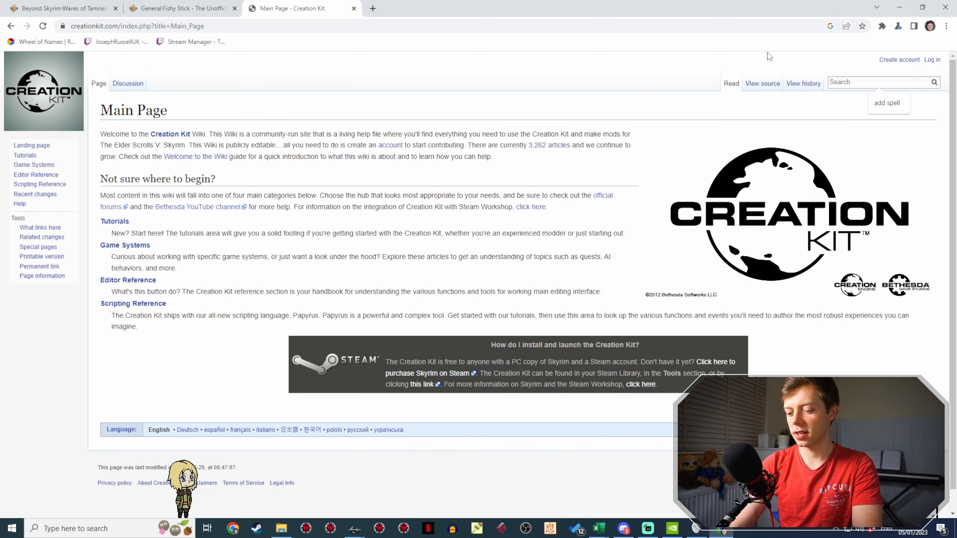
Step: Look up removeitem on the wiki, open its Papyrus ObjectReference version, and read the function's syntax and parameters
text(tem)
key(Return)
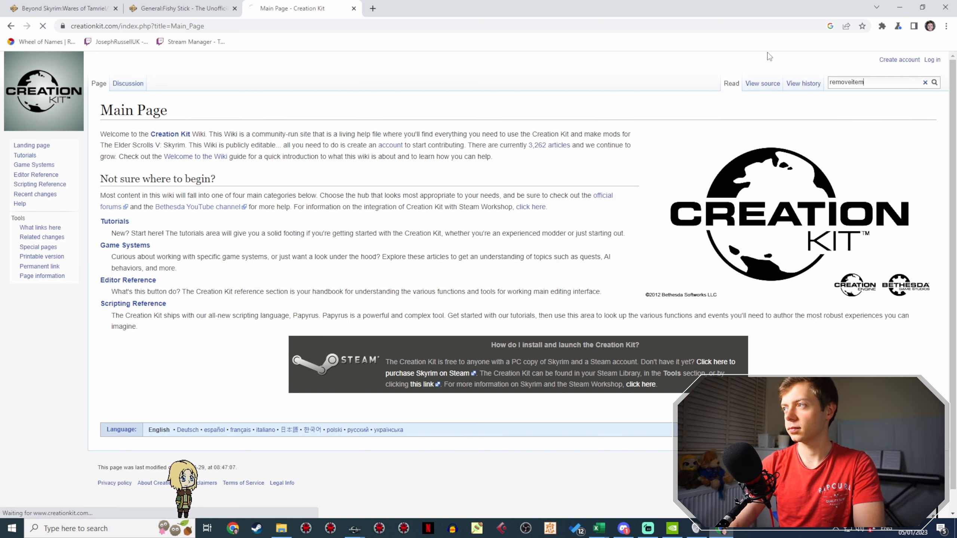
click(124, 222)
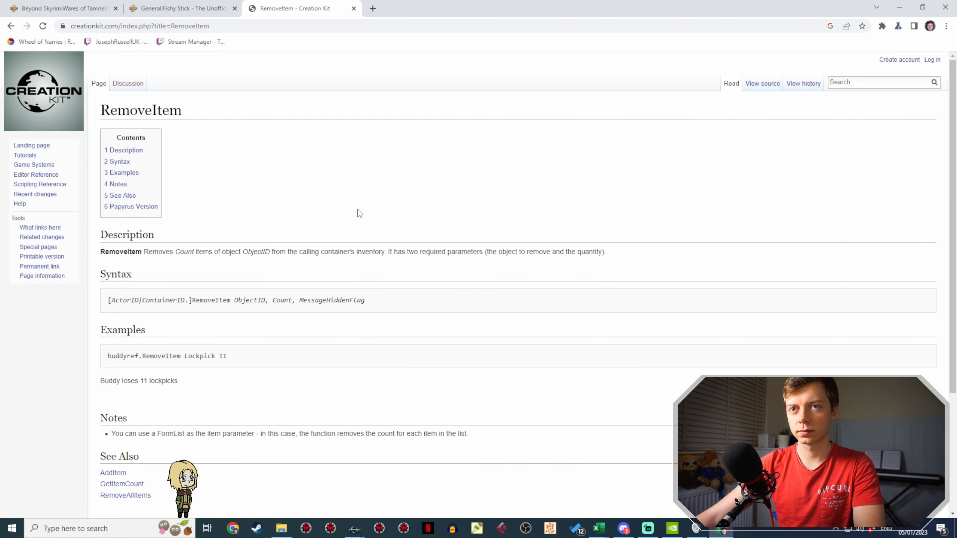
scroll(360, 213, down, 1)
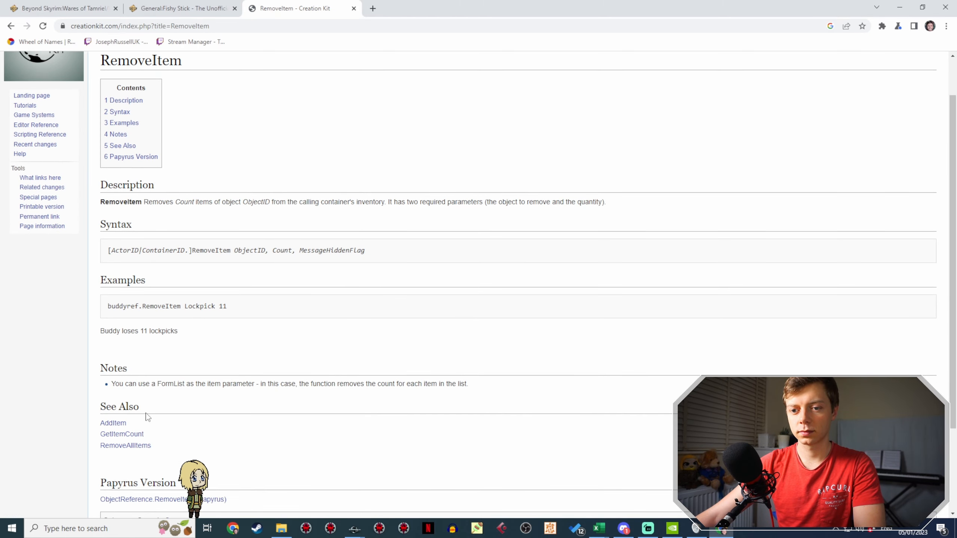
scroll(148, 417, down, 2)
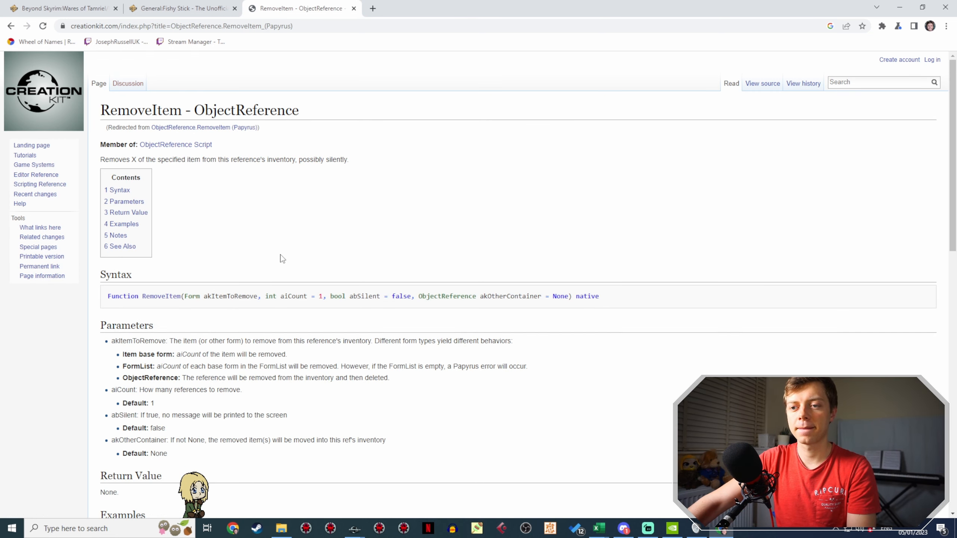
scroll(283, 259, down, 2)
Step: Switch to Creation Kit and start adding a property to the topic info's script JR33_TIF__07005913
key(alt+Tab)
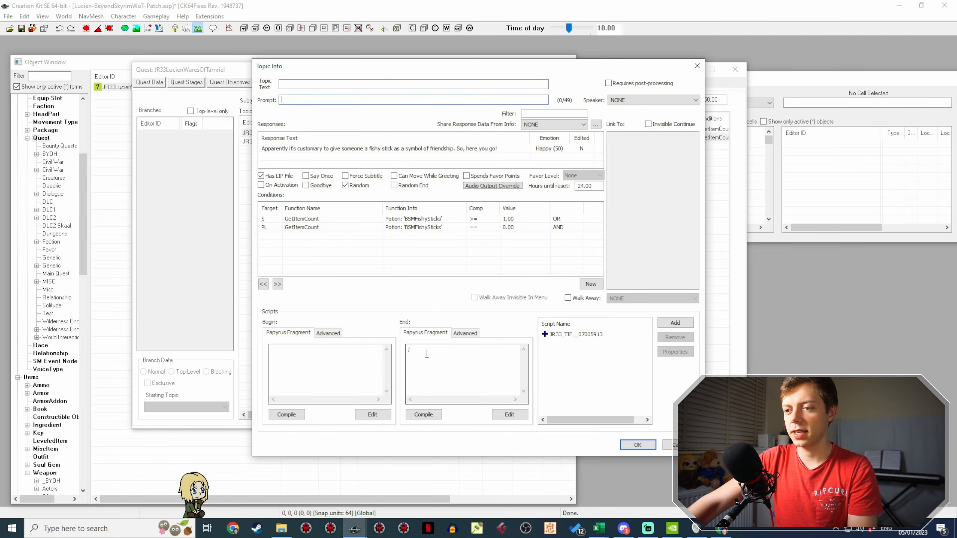
click(627, 341)
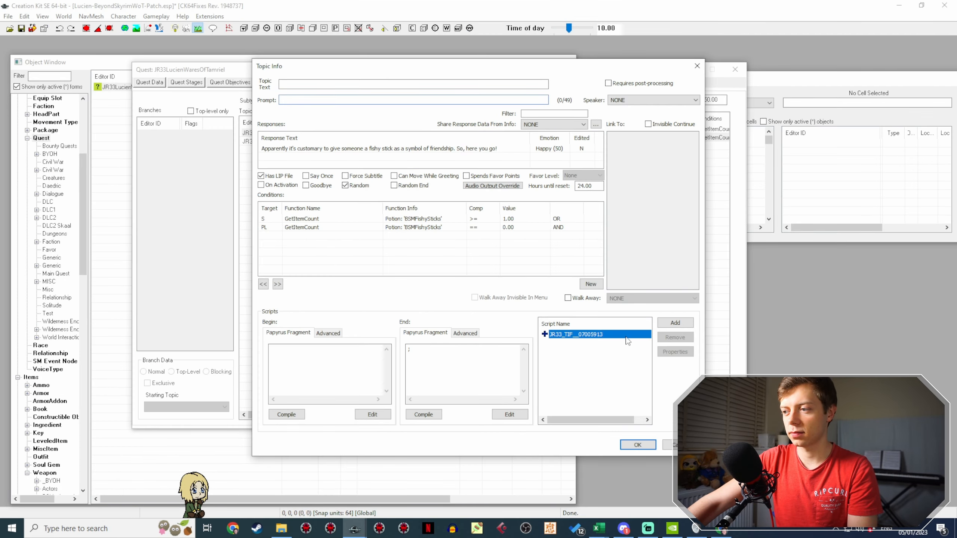
click(665, 352)
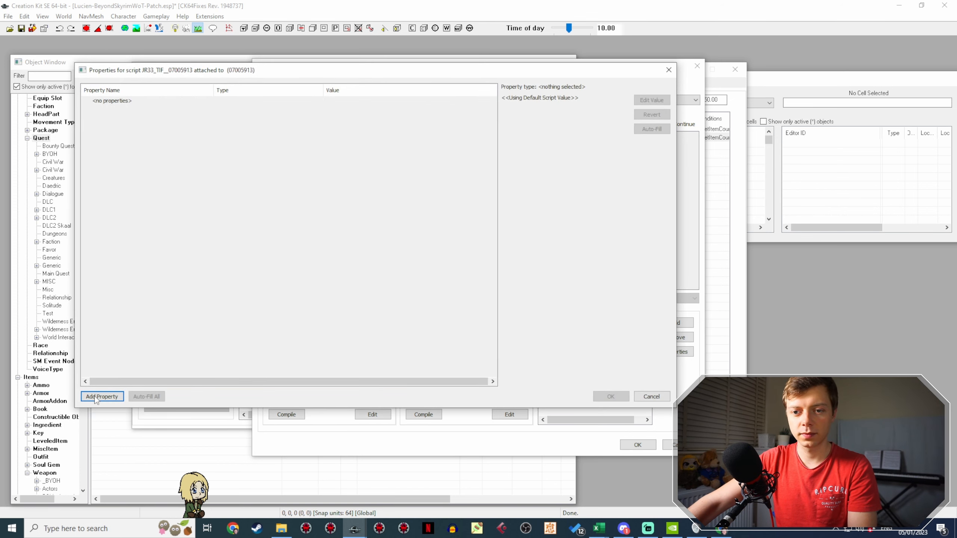
click(99, 396)
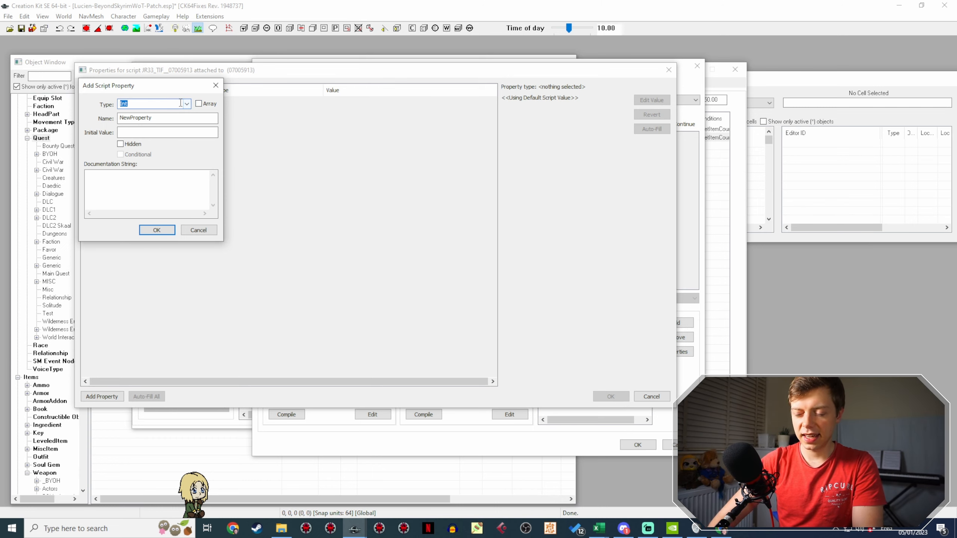
Step: Switch to Chrome, check the fishy stick article and the Wares of Tamriel items page, and return to Creation Kit
key(alt+Tab)
click(181, 8)
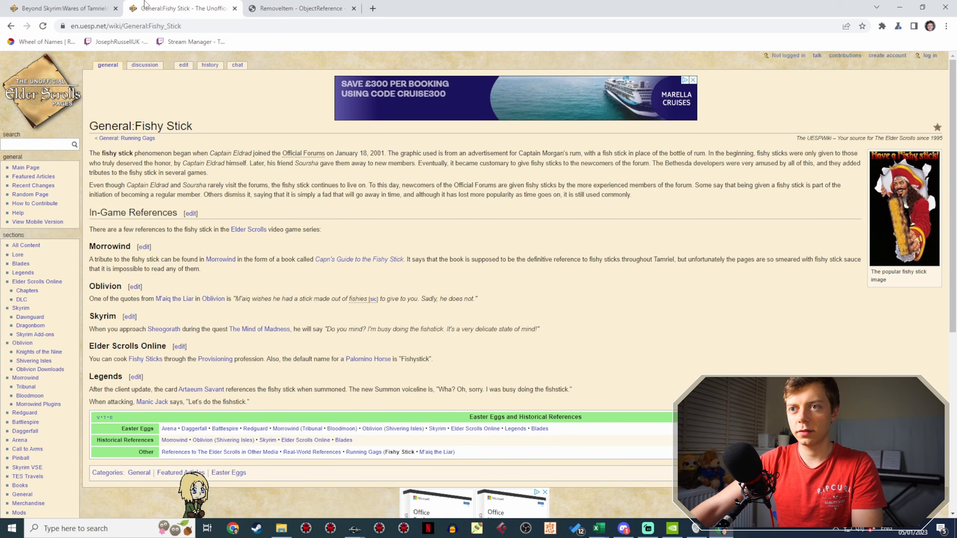
click(88, 4)
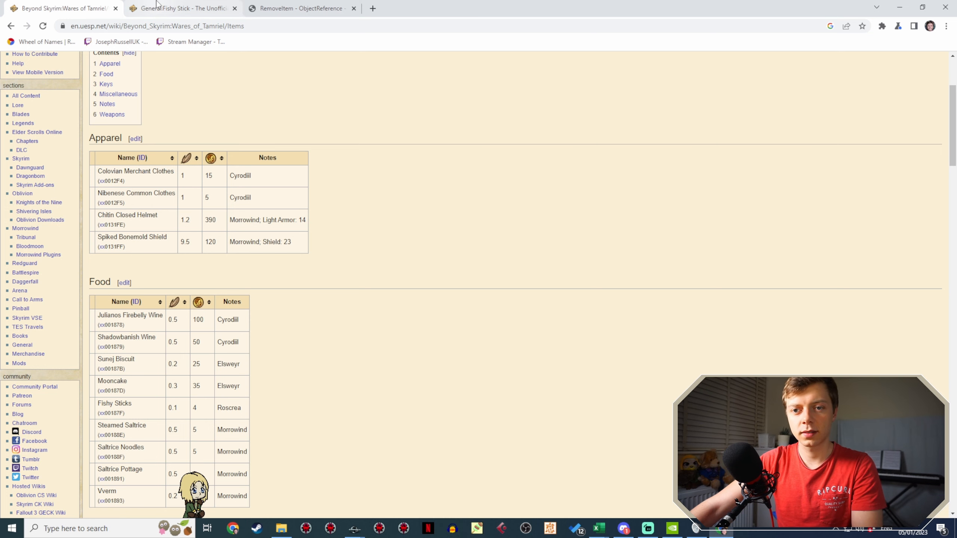
key(alt+Tab)
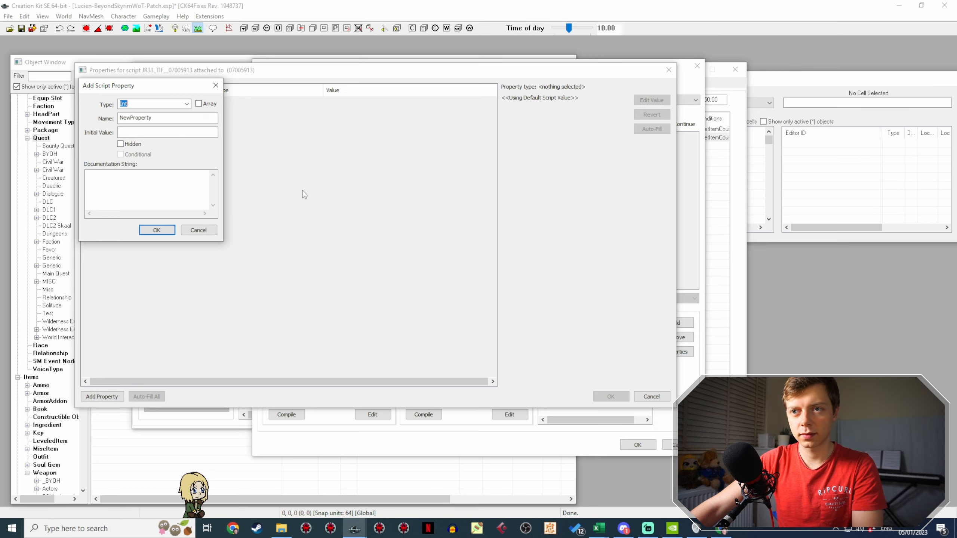
Step: Look through the available script property types for one that suits the fishy stick item
click(187, 104)
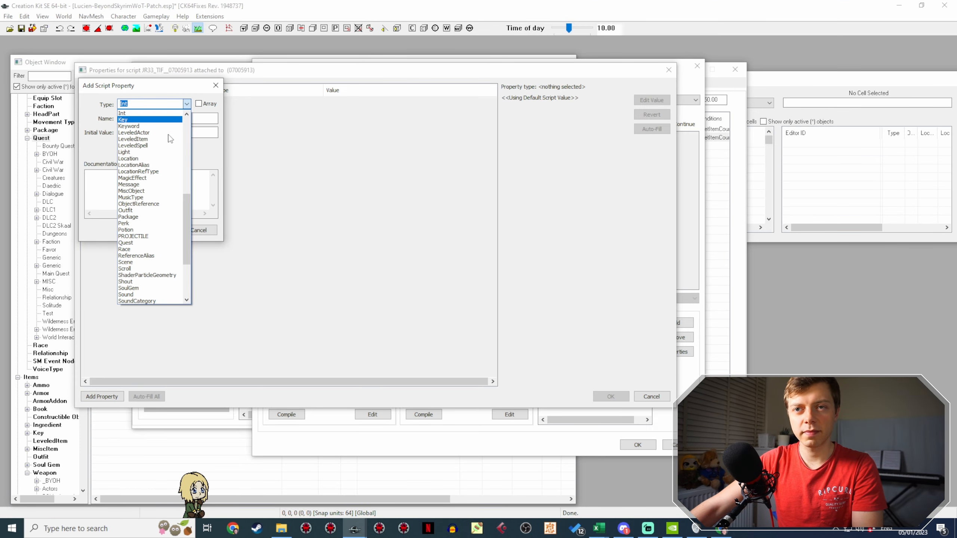
scroll(169, 140, up, 2)
scroll(168, 141, up, 2)
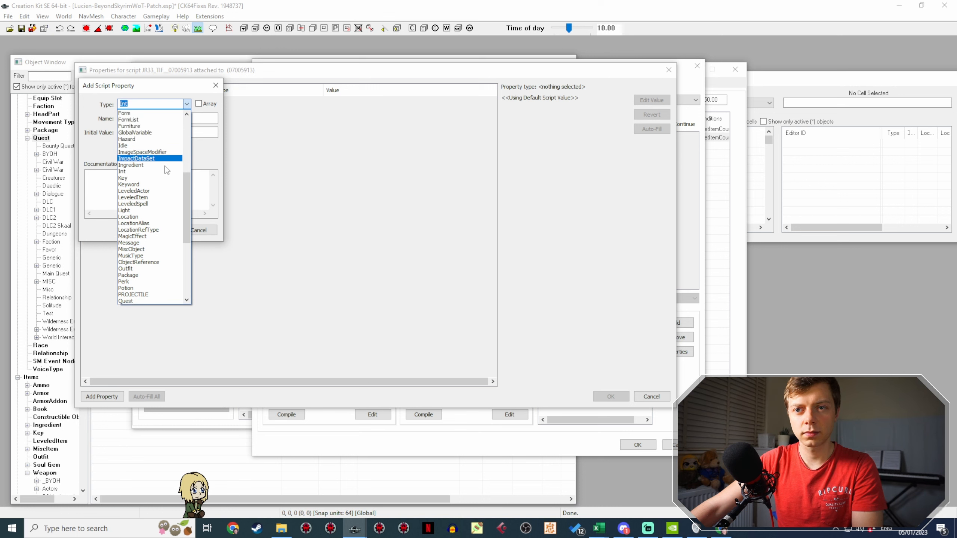
scroll(168, 174, down, 2)
scroll(165, 213, up, 4)
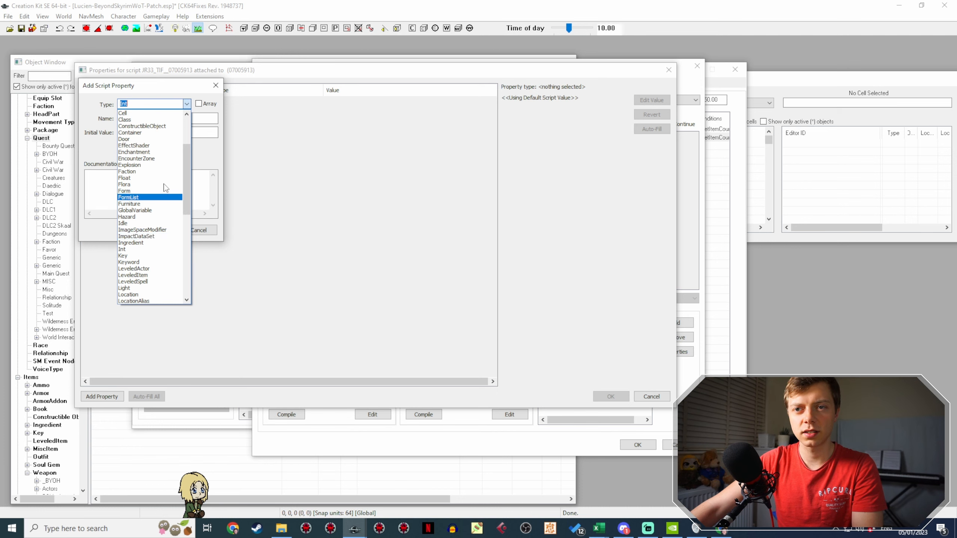
scroll(166, 188, up, 2)
scroll(165, 188, down, 4)
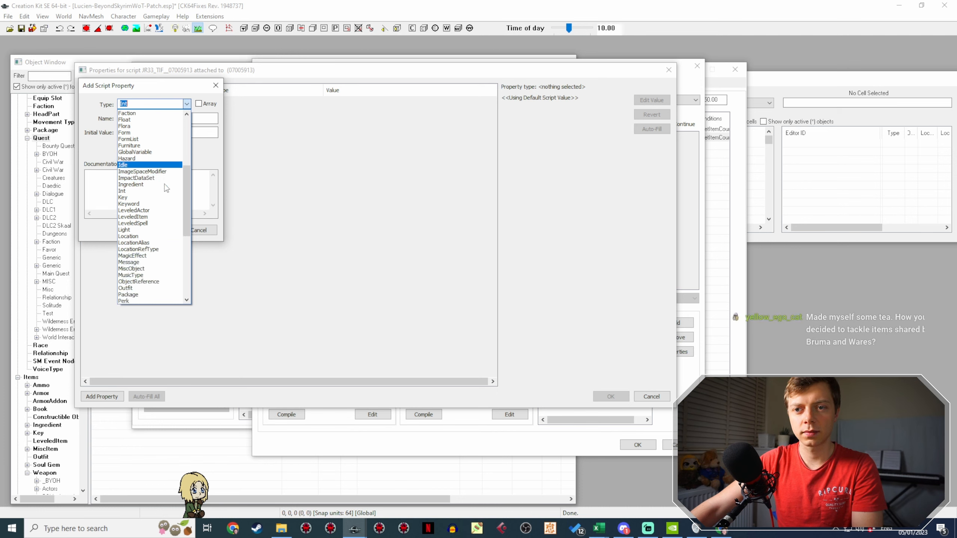
scroll(165, 187, down, 1)
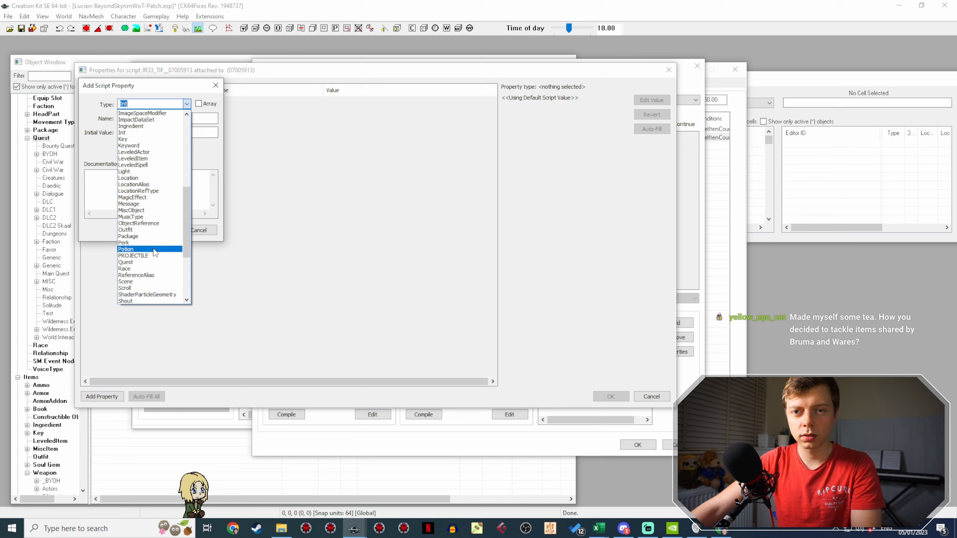
Step: Open SSEEdit, deselect all modules, filter them by "beyond", and load only BeyondSkyrimMerchant.esp
click(306, 531)
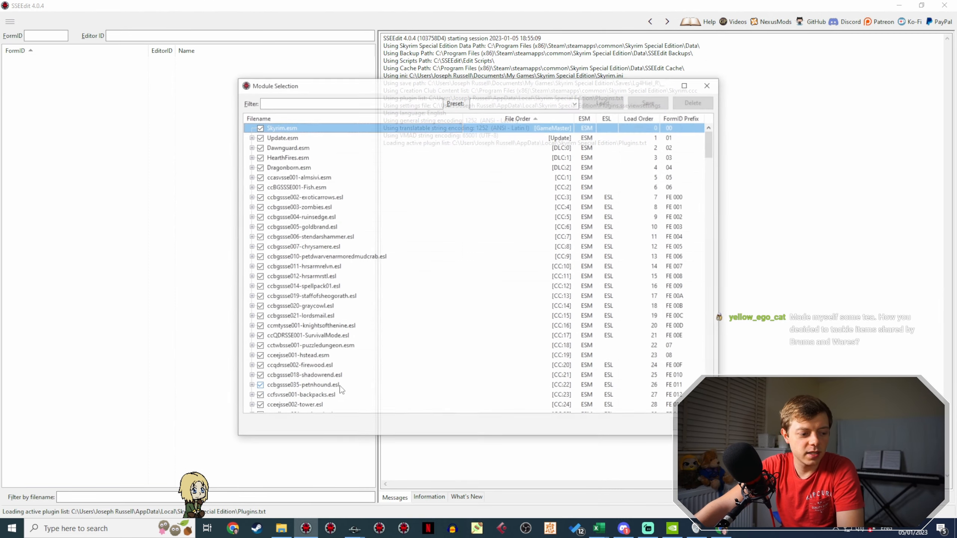
right_click(337, 192)
click(347, 203)
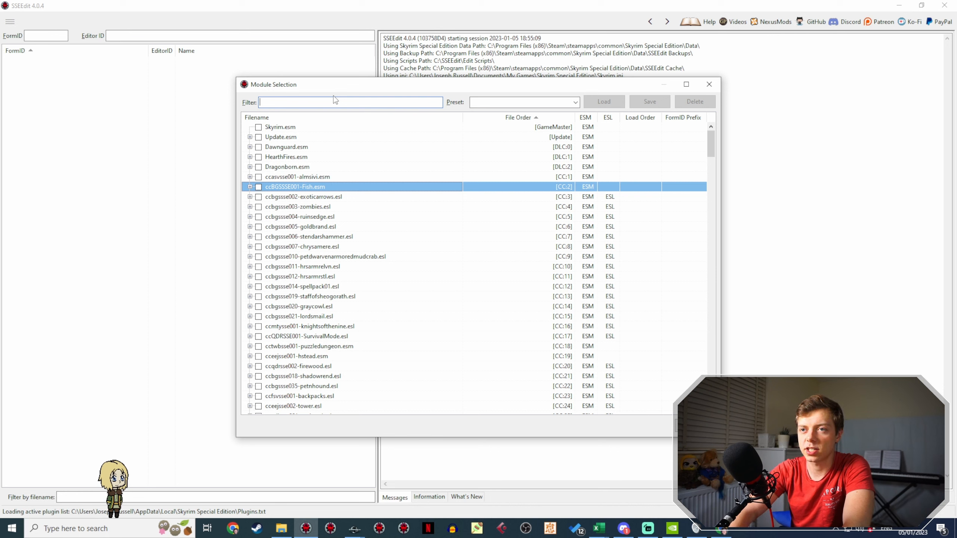
text(bey)
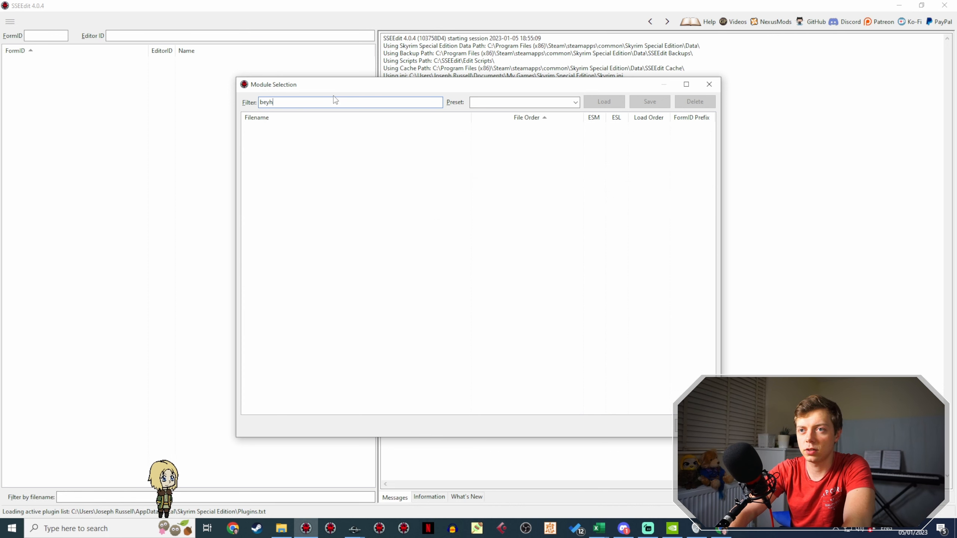
text(ond)
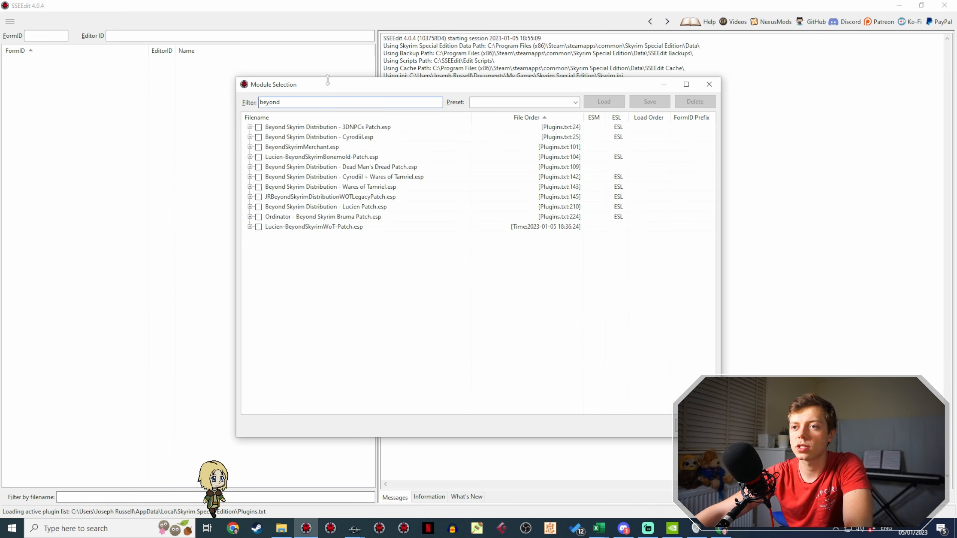
click(328, 148)
click(258, 147)
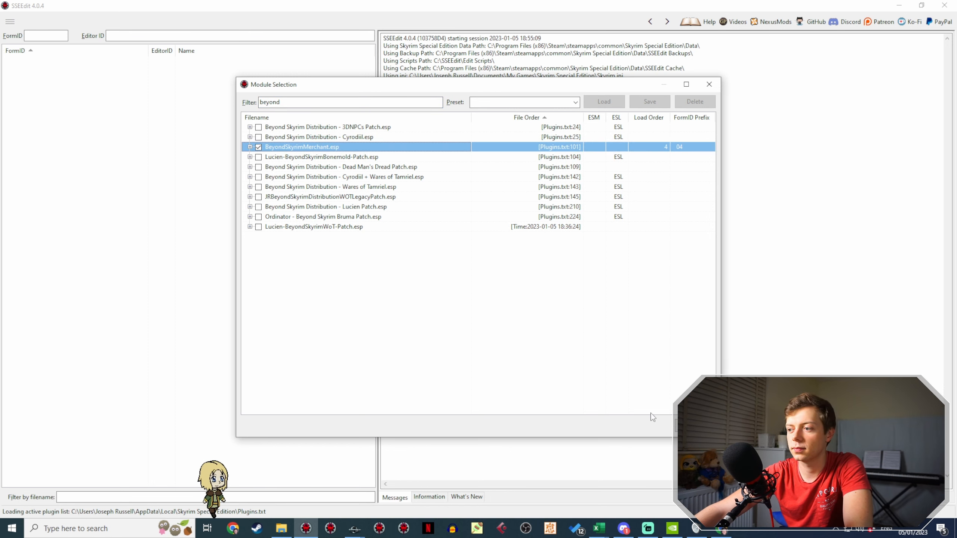
key(Return)
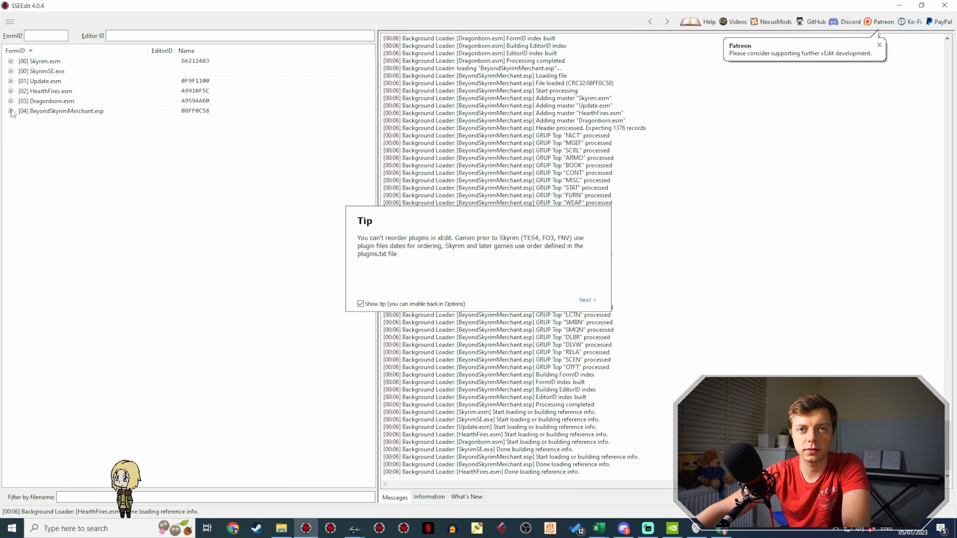
Step: Open the Fishy Sticks record among BeyondSkyrimMerchant.esp's Ingestible entries and examine its signature and data
click(11, 111)
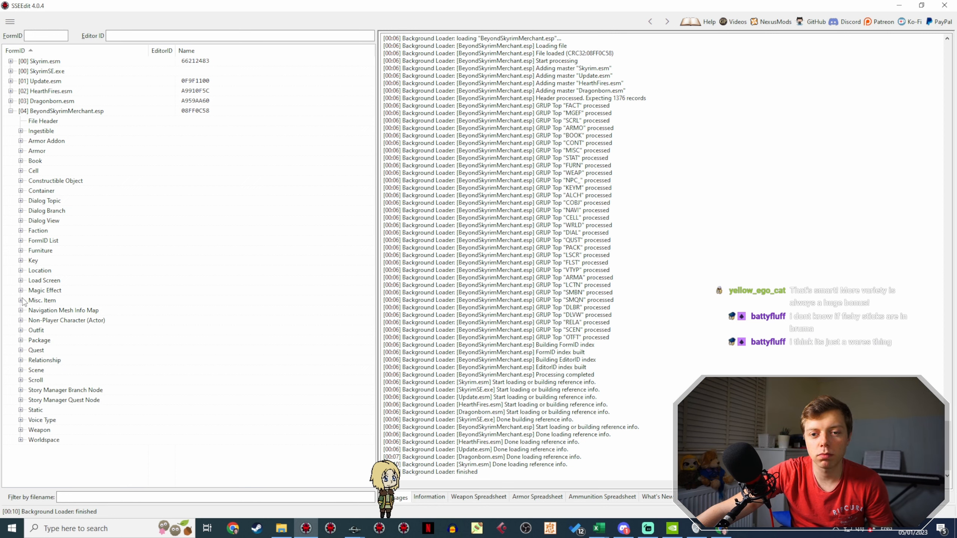
click(20, 131)
click(196, 180)
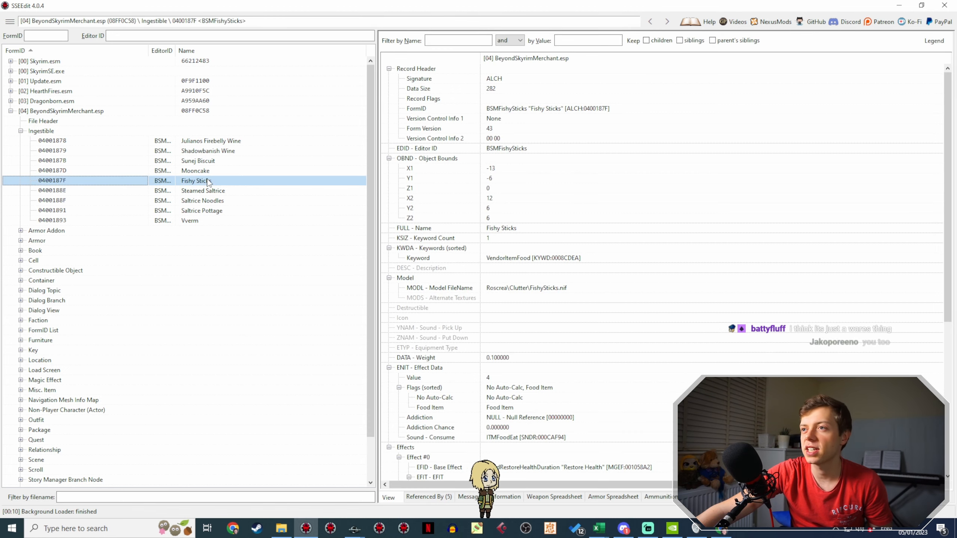
scroll(535, 133, down, 4)
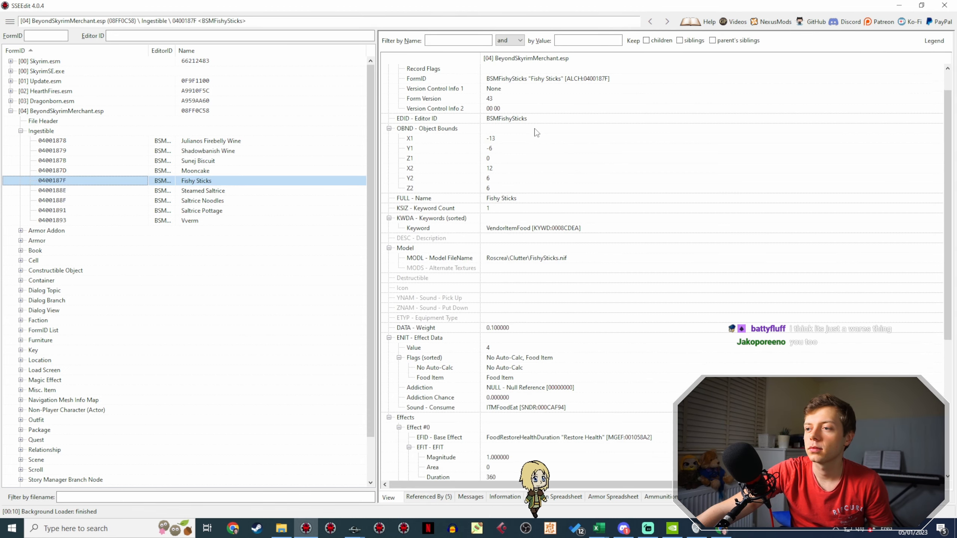
scroll(539, 134, down, 3)
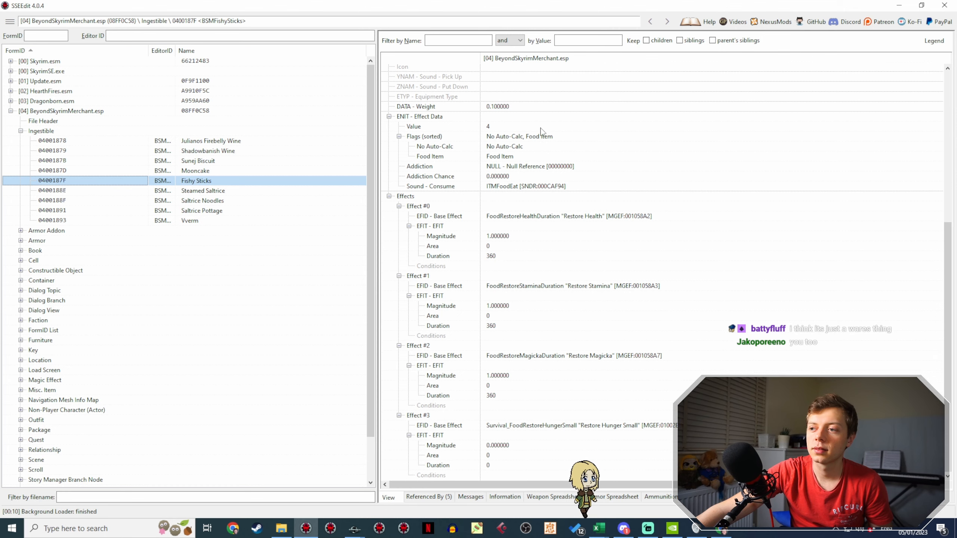
scroll(585, 257, up, 8)
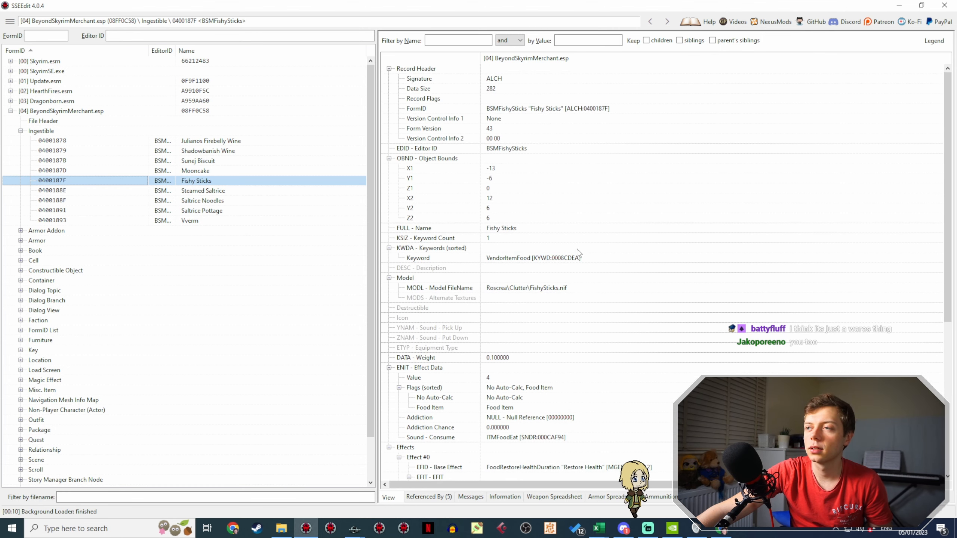
Step: Switch to Creation Kit, add a Potion property named FishyStick to the script, and select it
click(354, 529)
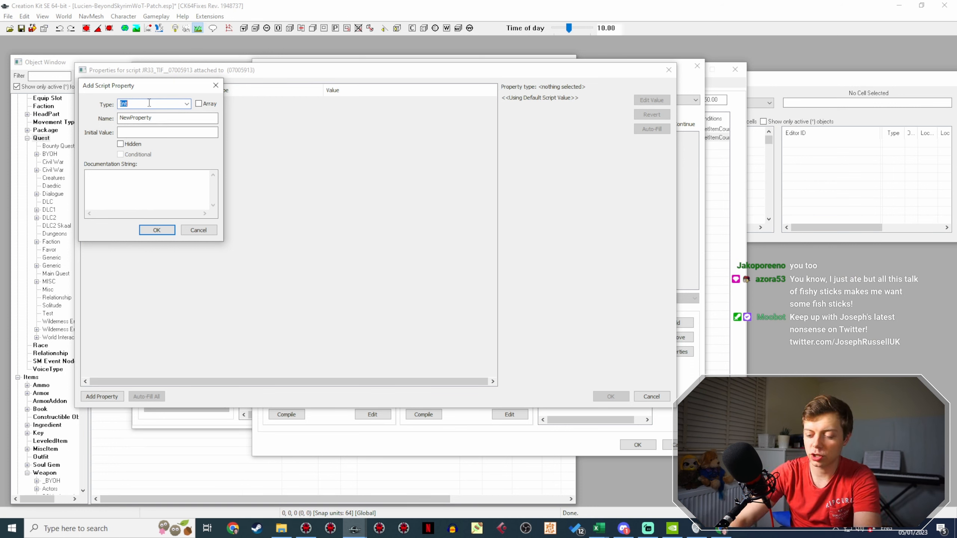
text(Potion)
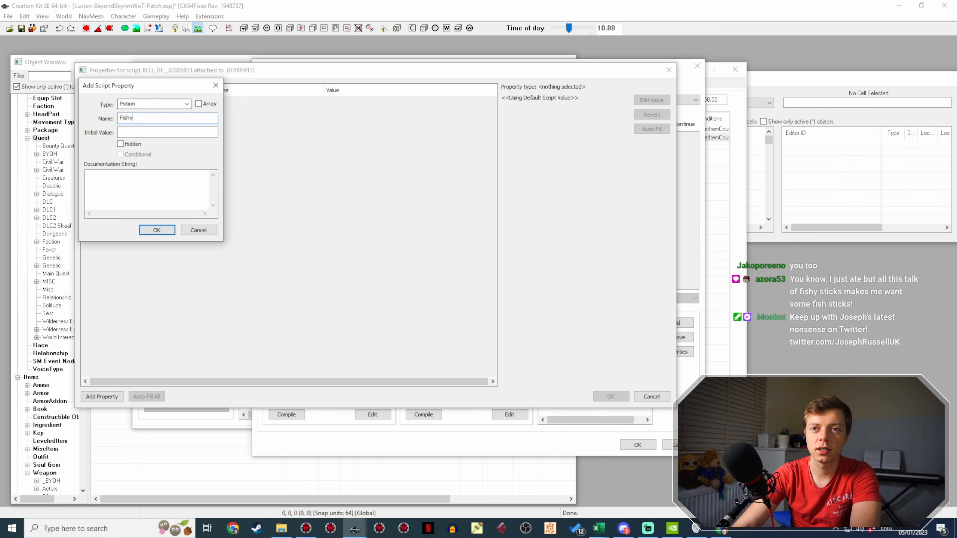
text(yStick)
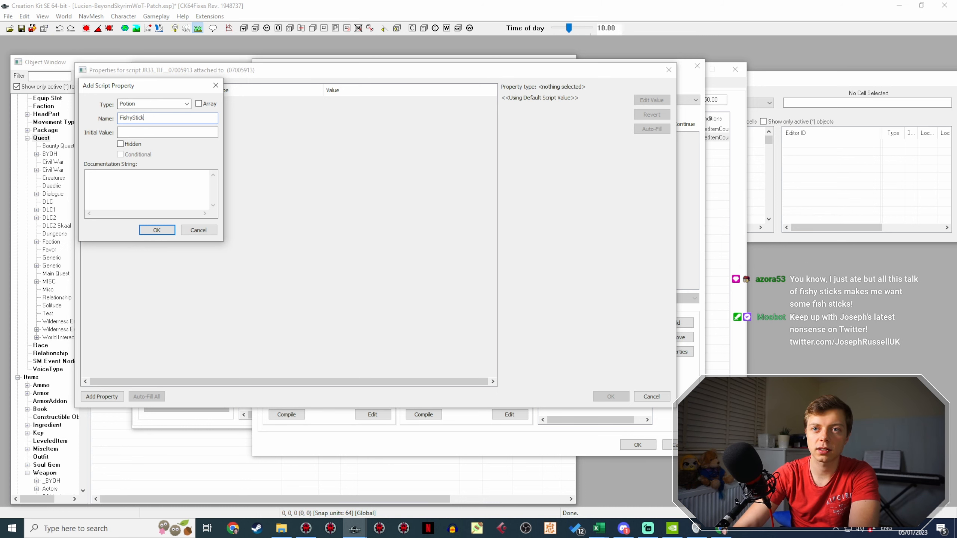
key(Return)
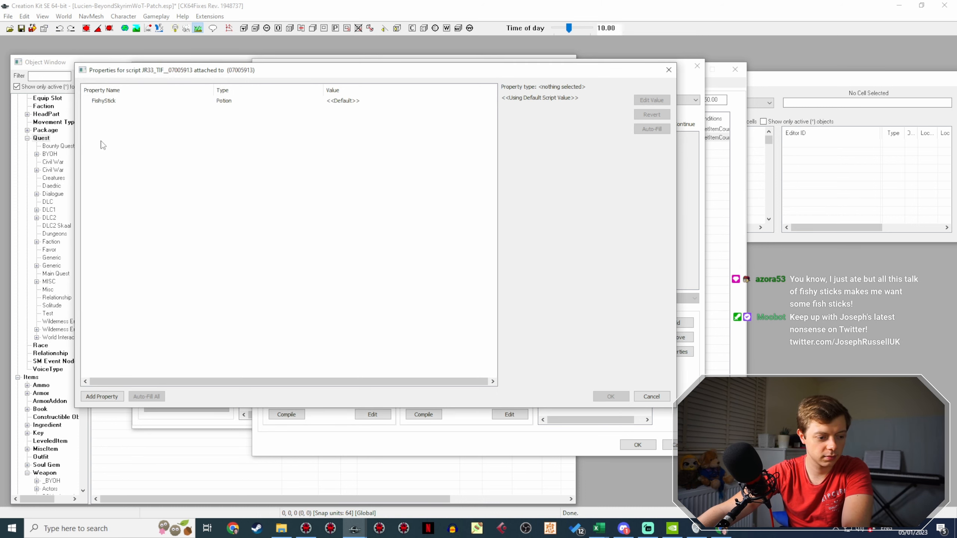
click(168, 101)
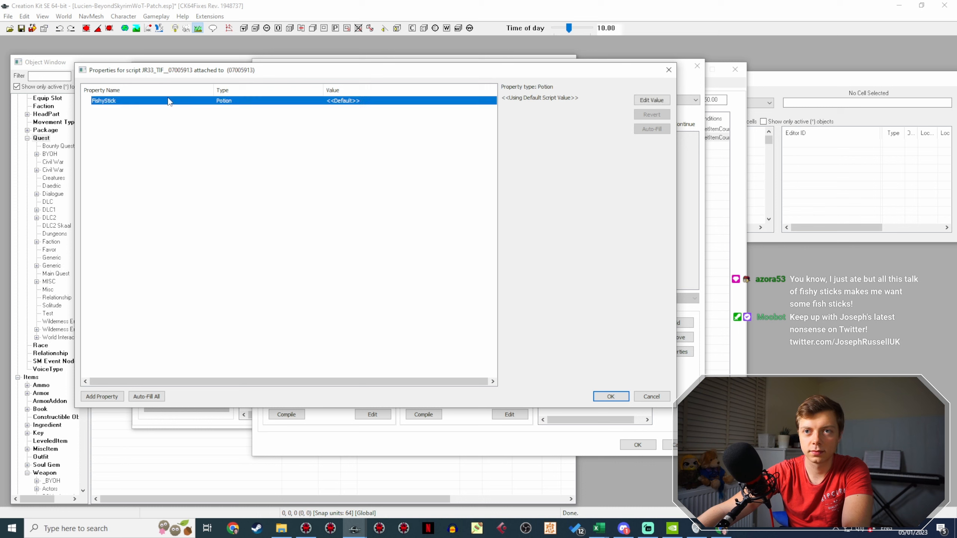
Step: Assign BSMFishySticks as the value of the script's FishyStick property and save the properties
click(649, 101)
click(572, 98)
text(bs)
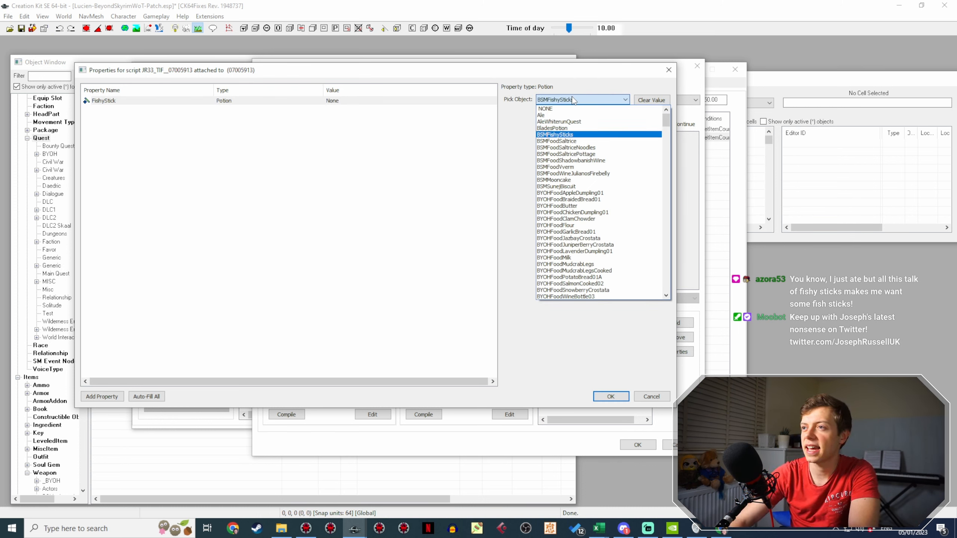
click(573, 100)
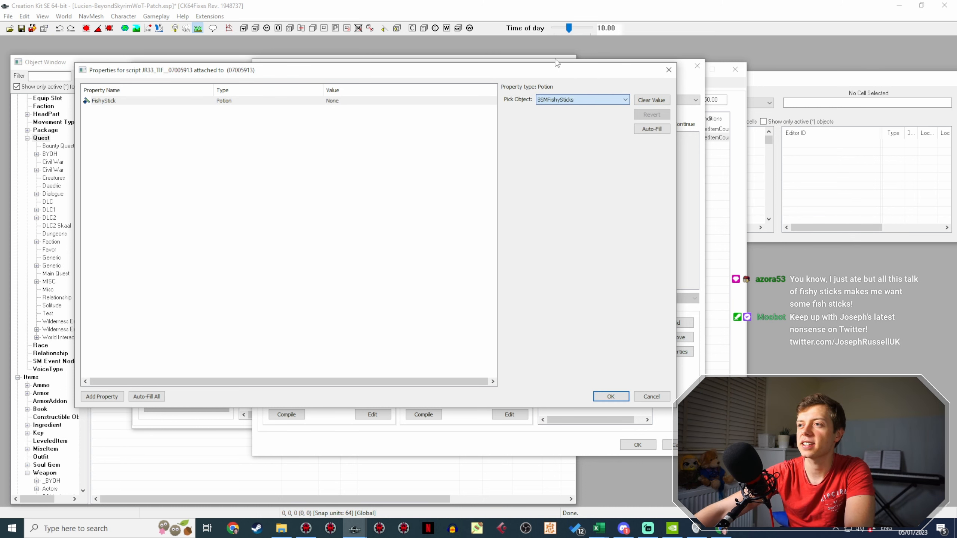
click(610, 396)
Step: Begin the End fragment with "akSpeaker.removeitem(FishyStick,1,", checking the argument order on the RemoveItem reference page in the browser
click(435, 352)
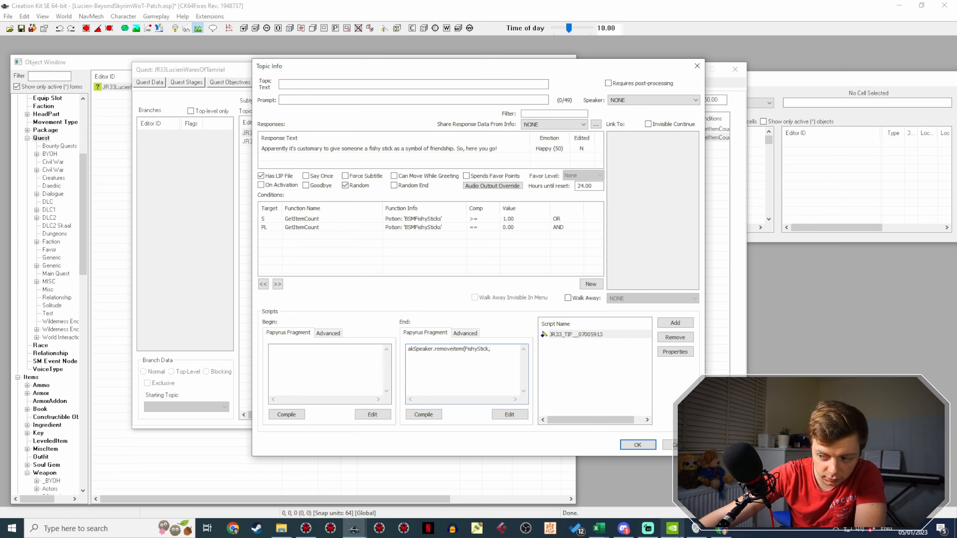
key(alt+Tab)
click(303, 4)
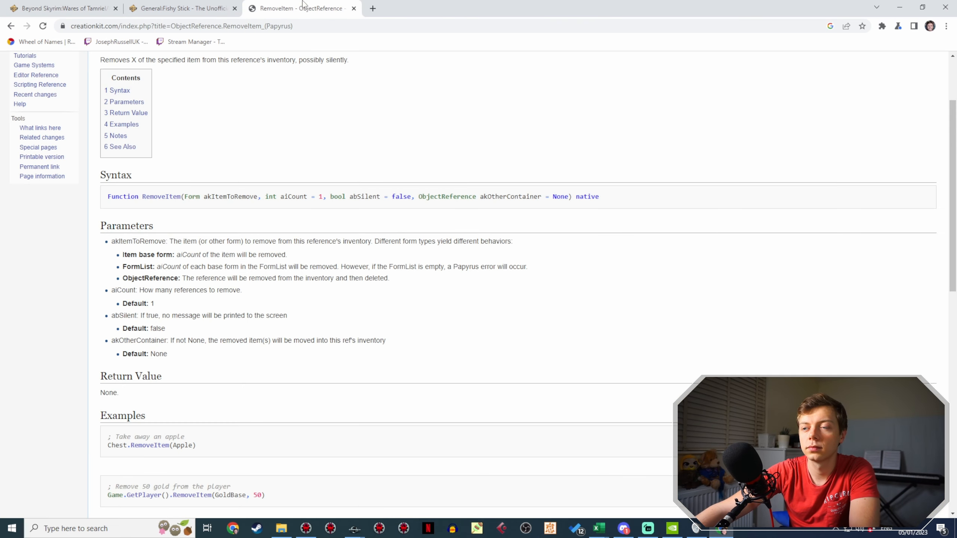
scroll(303, 231, up, 2)
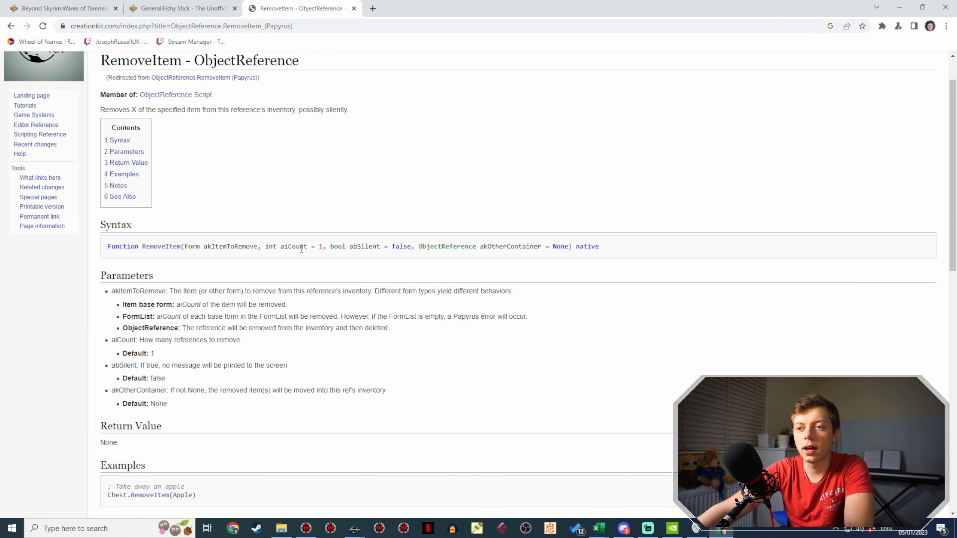
key(alt+Tab)
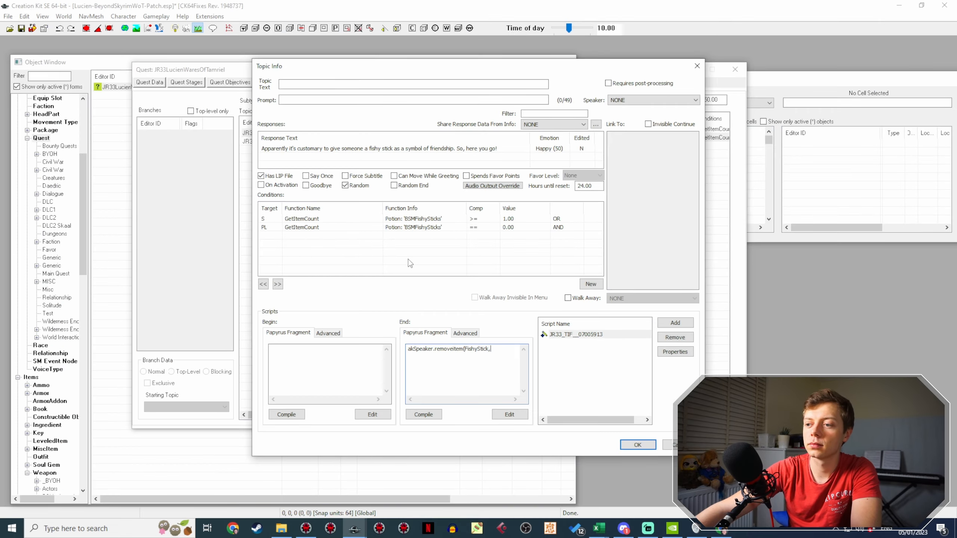
key(alt+Tab)
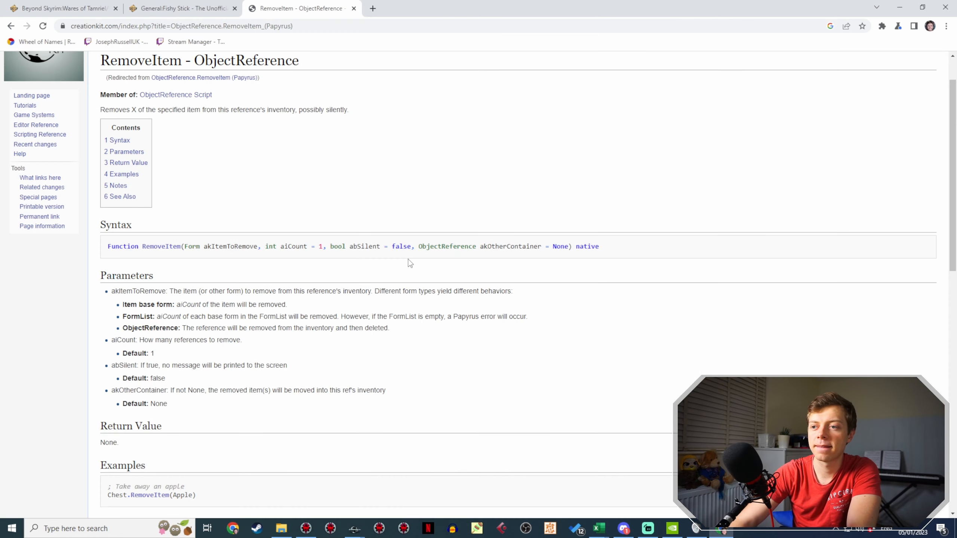
key(alt+Tab)
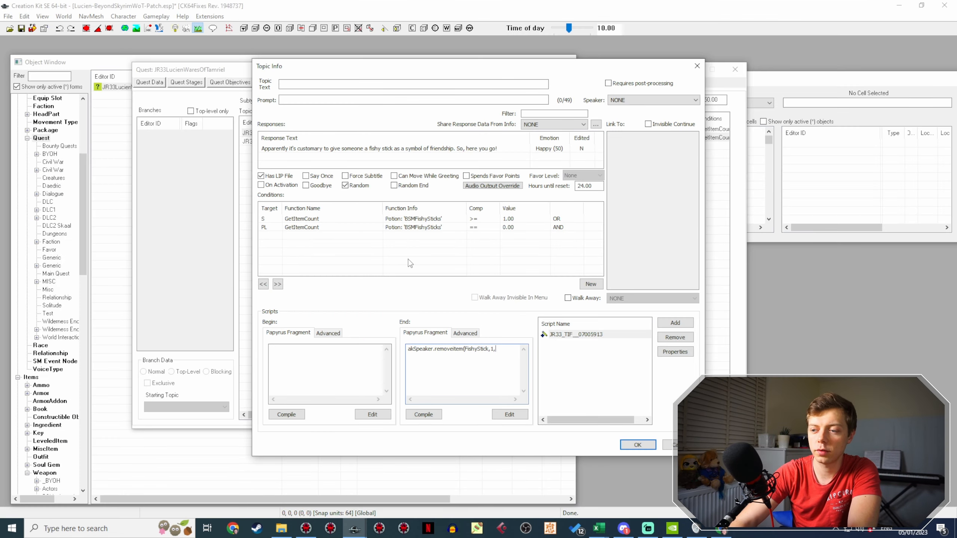
Step: Recheck the RemoveItem syntax, complete the call with "false,game.GetPlayer())", and compile the End fragment
key(alt+Tab)
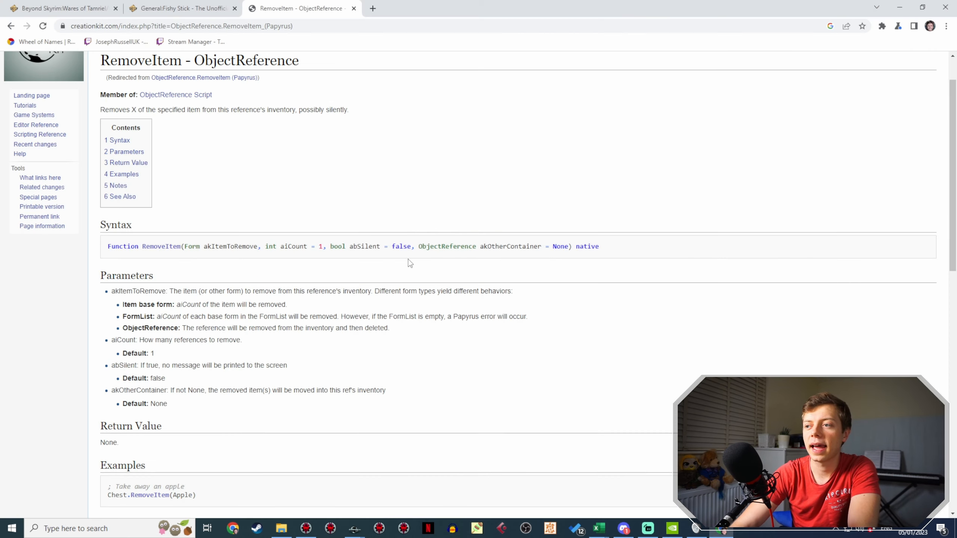
key(alt+Tab)
text(game.)
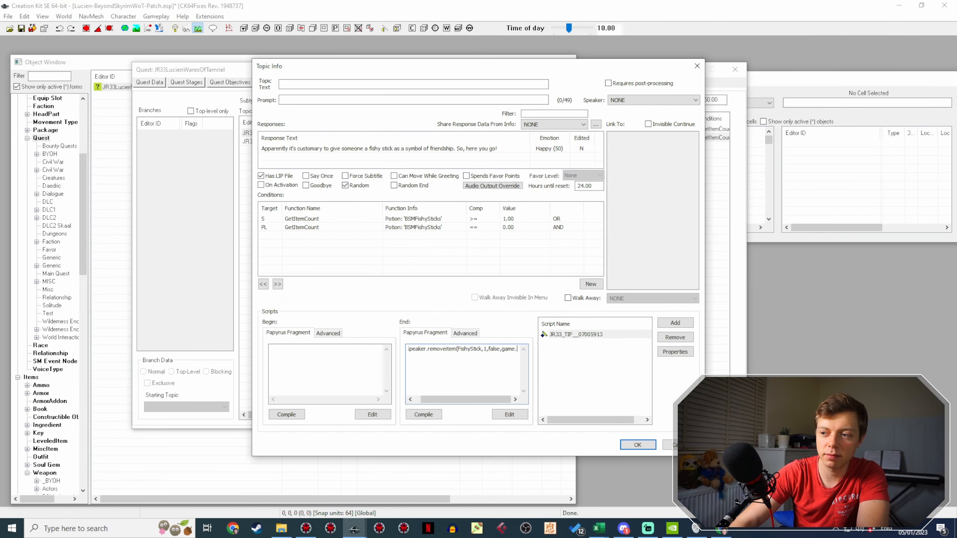
text(GetPlayer)
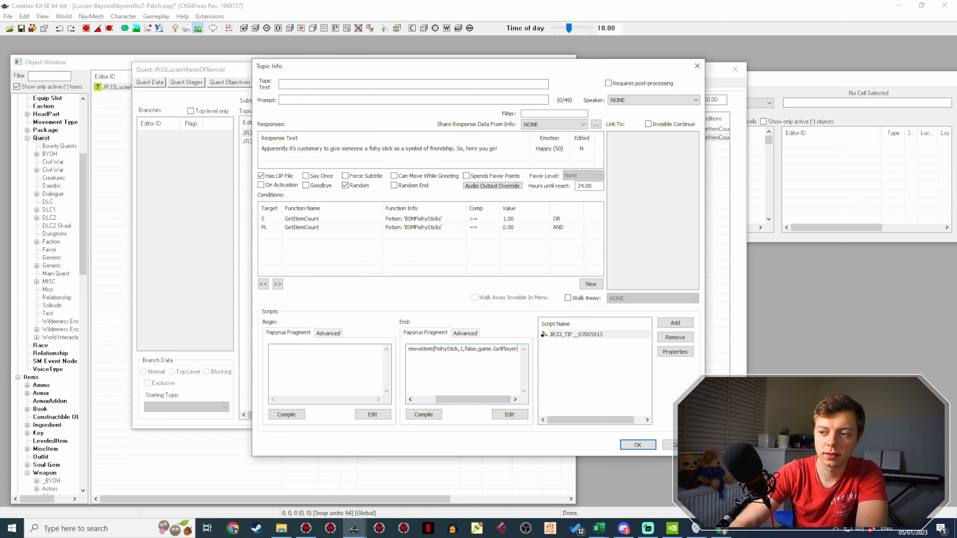
text(()))
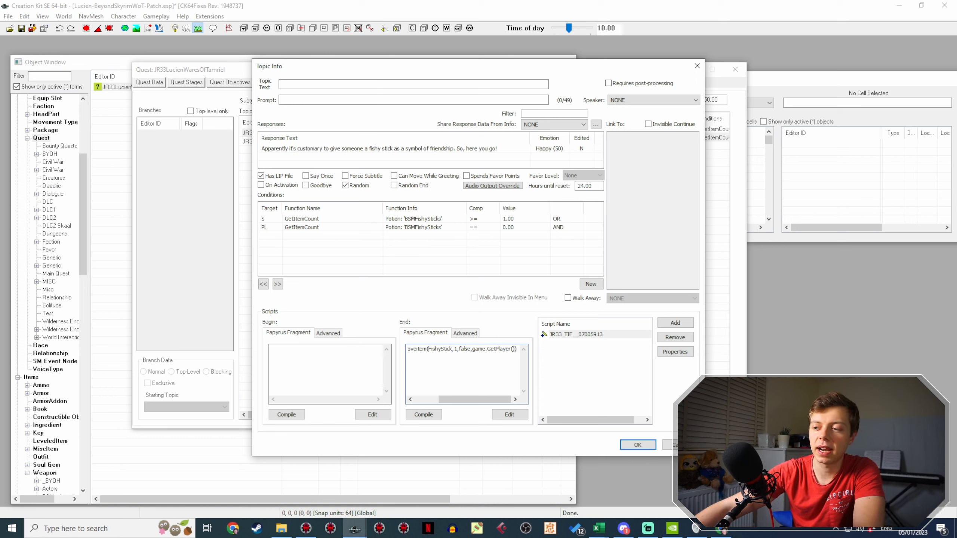
click(433, 414)
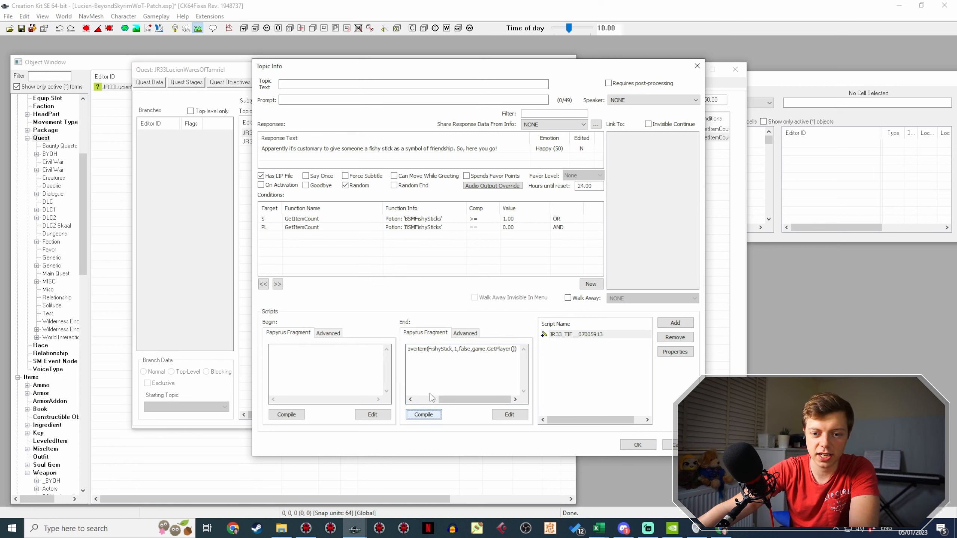
drag(456, 402, 414, 396)
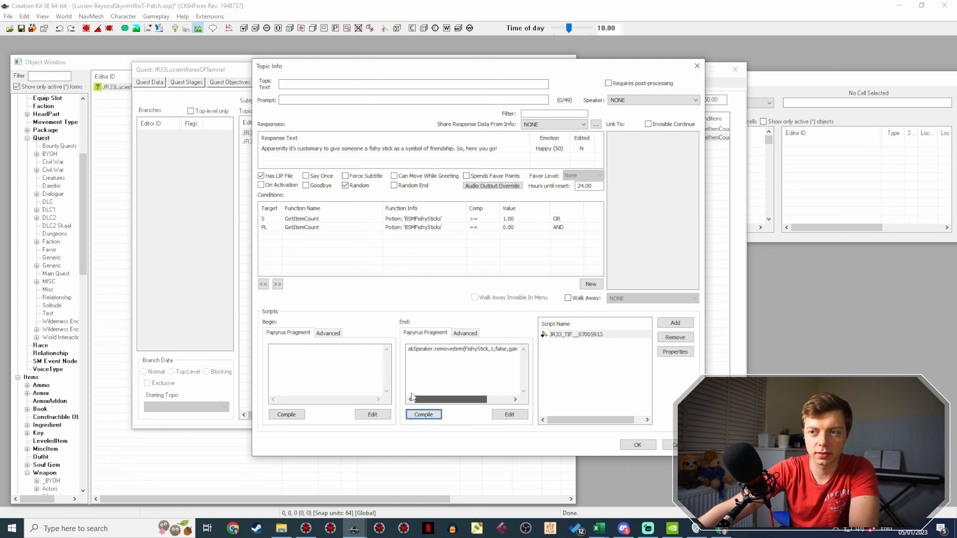
click(424, 414)
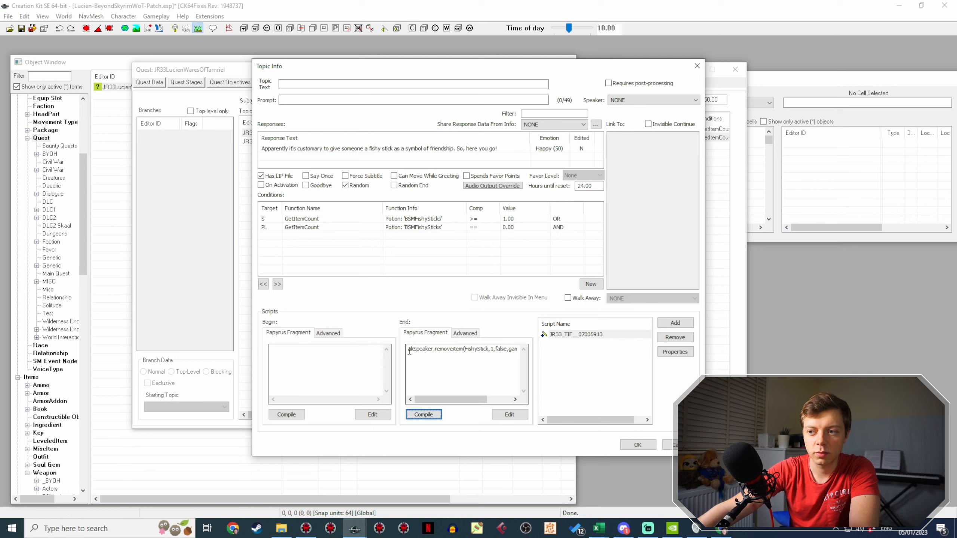
Step: Insert "GetOwningQuest().SetStage(10)" above the removeitem line in the End fragment and compile it
key(Return)
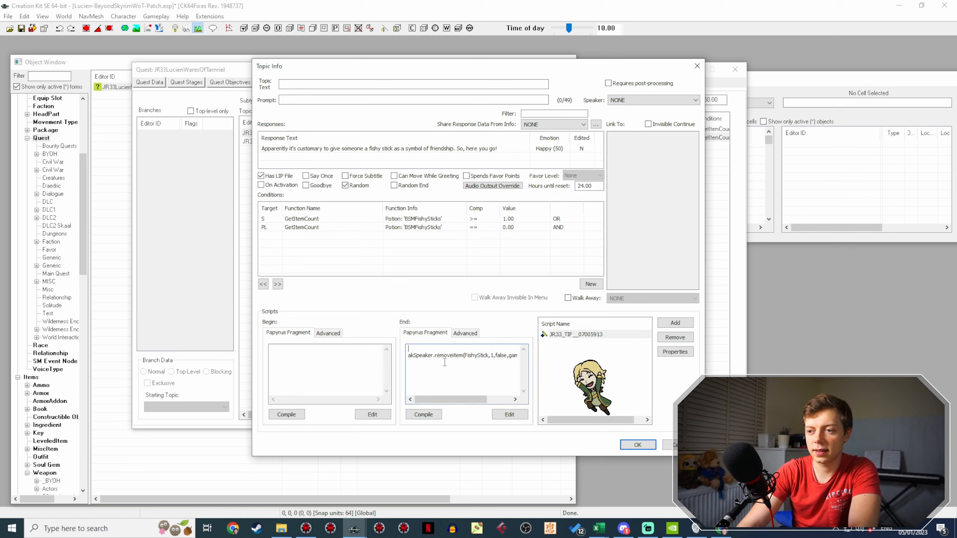
text(GetOwning)
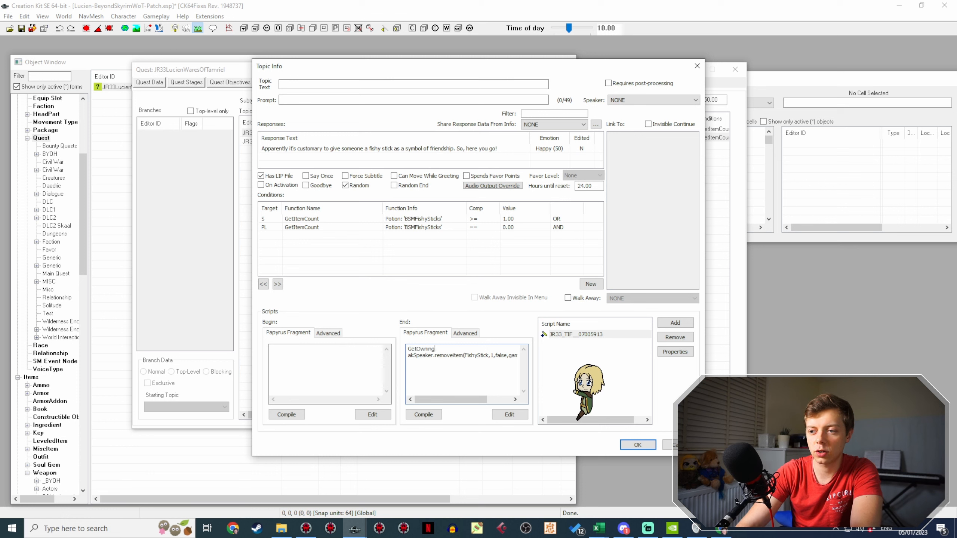
text(Quest().S)
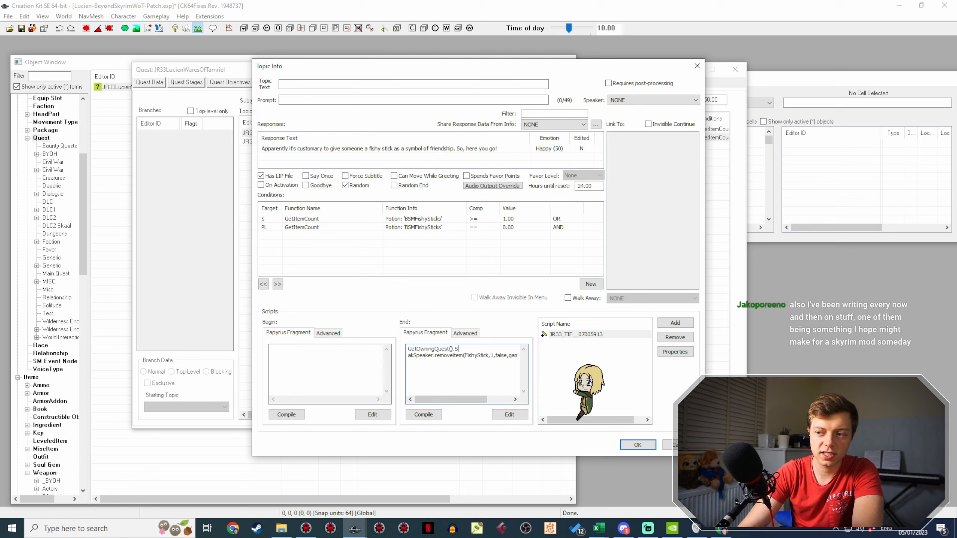
text(etStage()
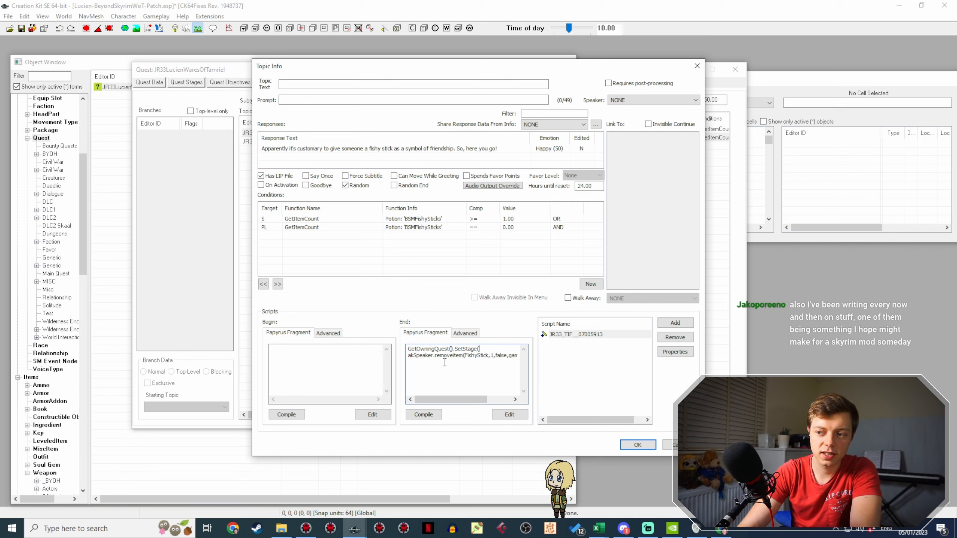
text(10))
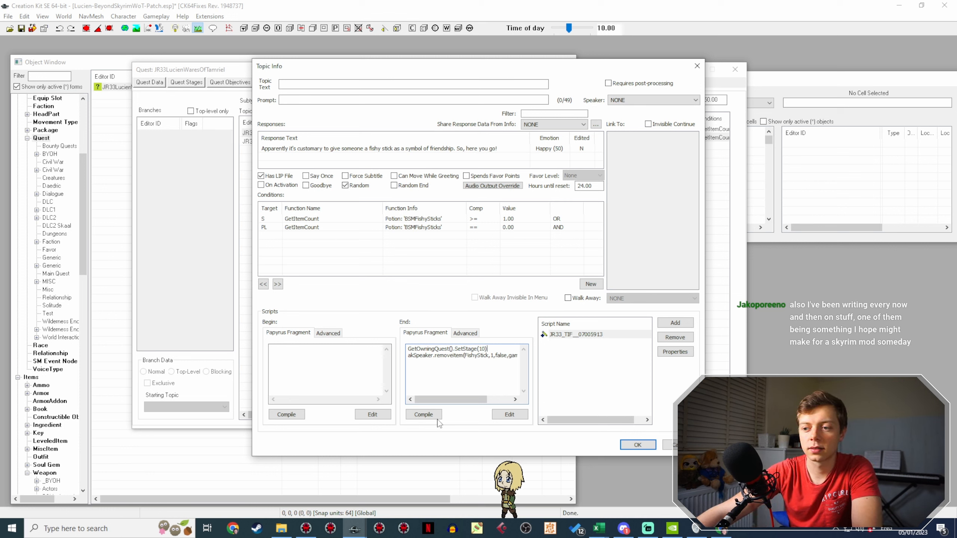
click(436, 416)
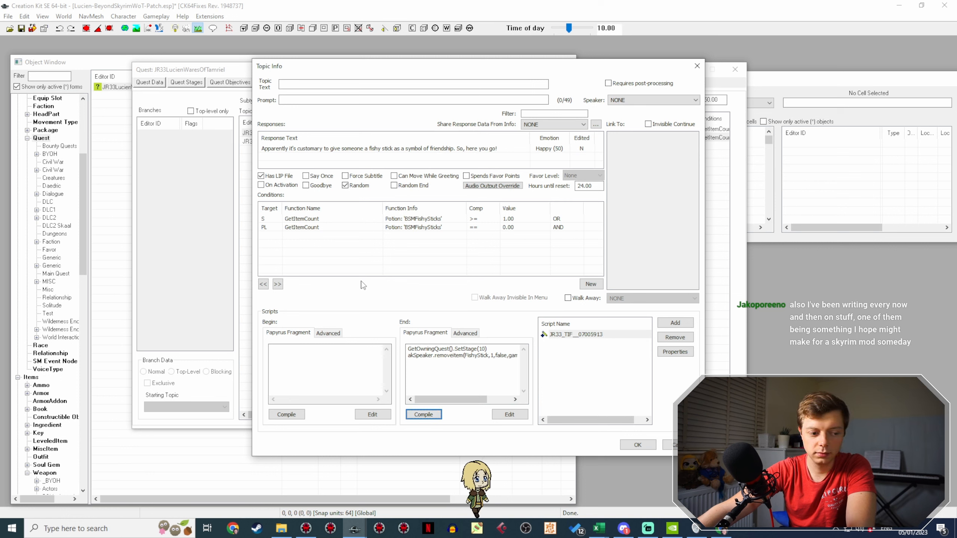
Step: Add a new condition to the fishy stick gift response using the GetStageDone function
right_click(351, 243)
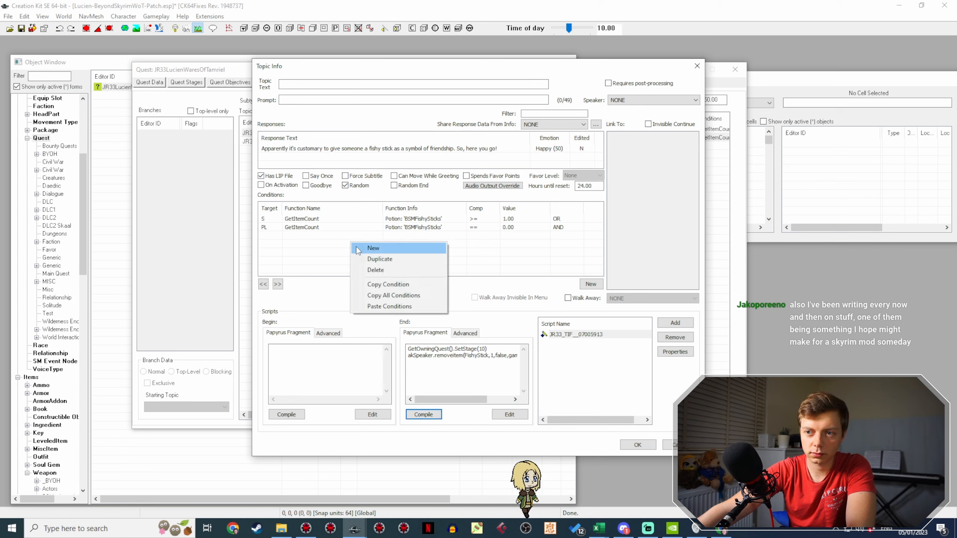
click(358, 249)
click(300, 287)
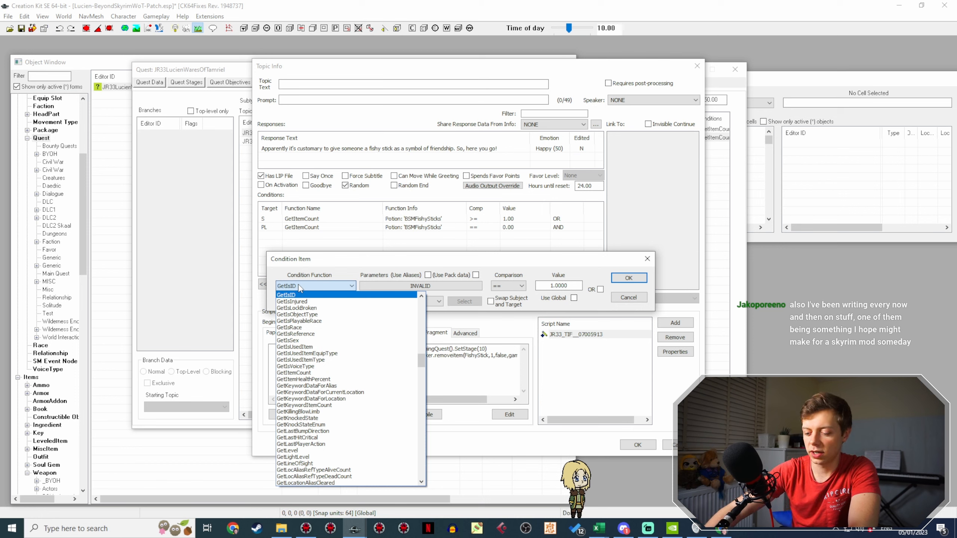
text(GetStage)
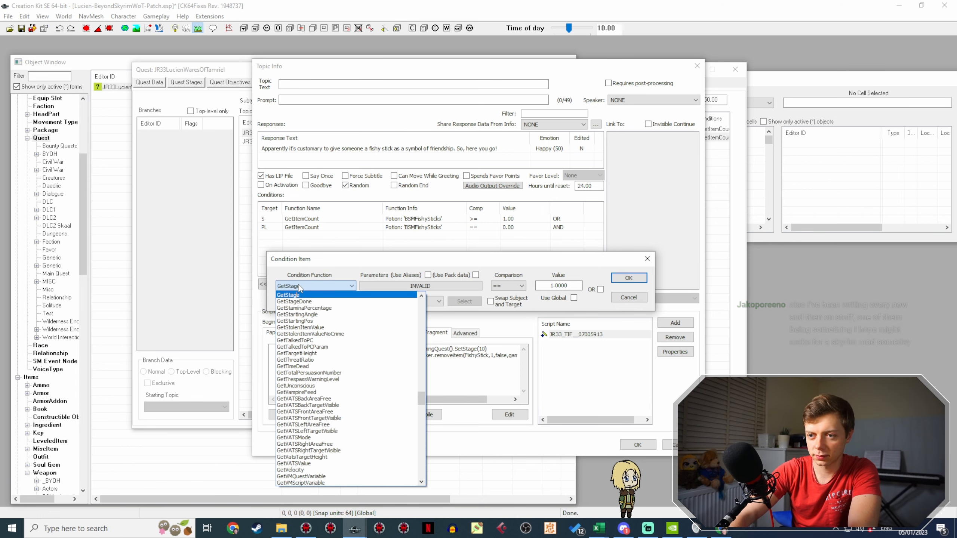
text(Done)
key(Return)
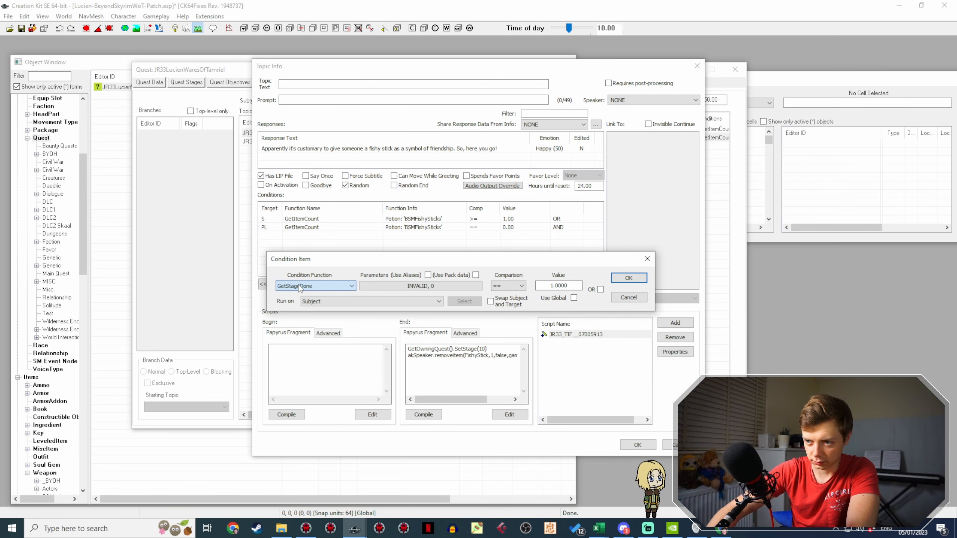
Step: Set the GetStageDone condition's quest parameter to JR33LucienWaresOfTamriel, leaving the stage parameter at NONE
click(423, 285)
click(378, 321)
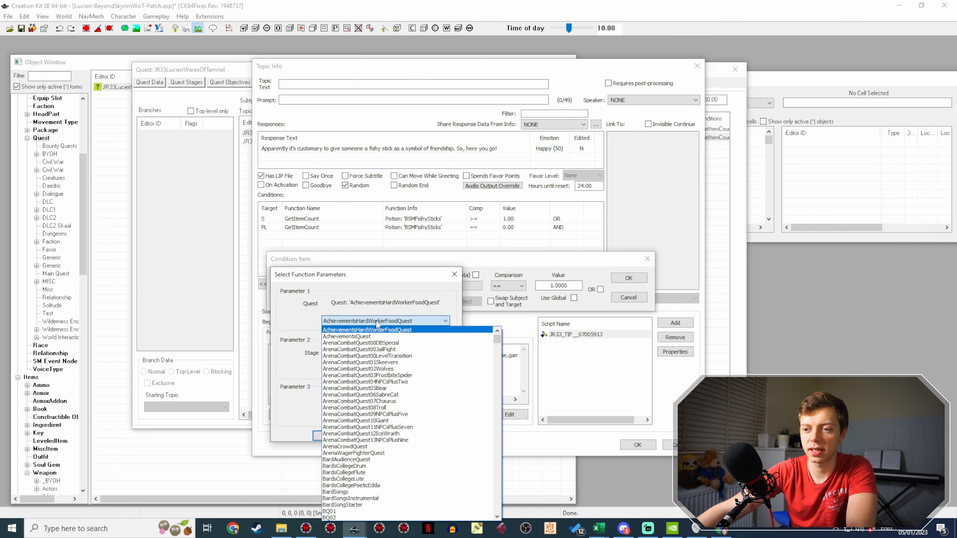
text(JR33LucienWaresOfTamriel)
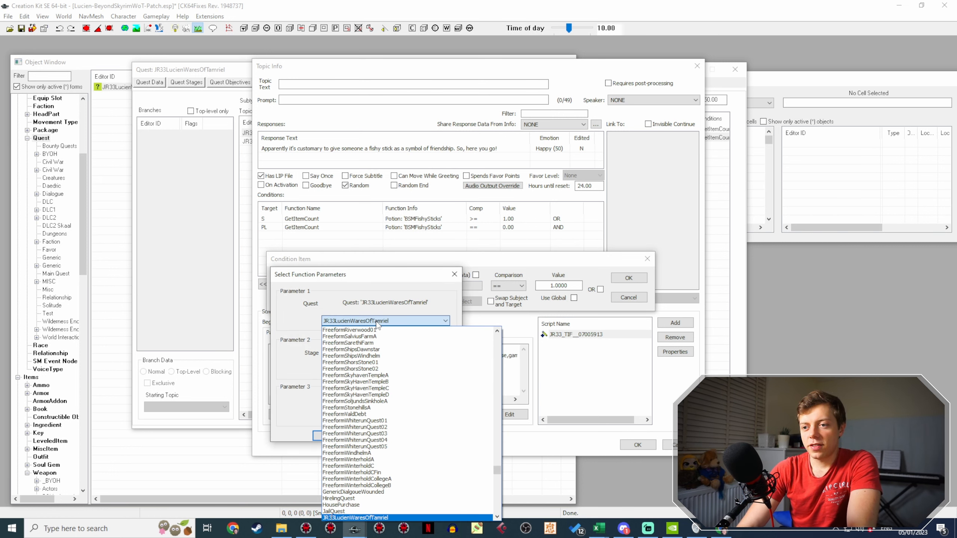
key(Return)
click(360, 369)
click(353, 398)
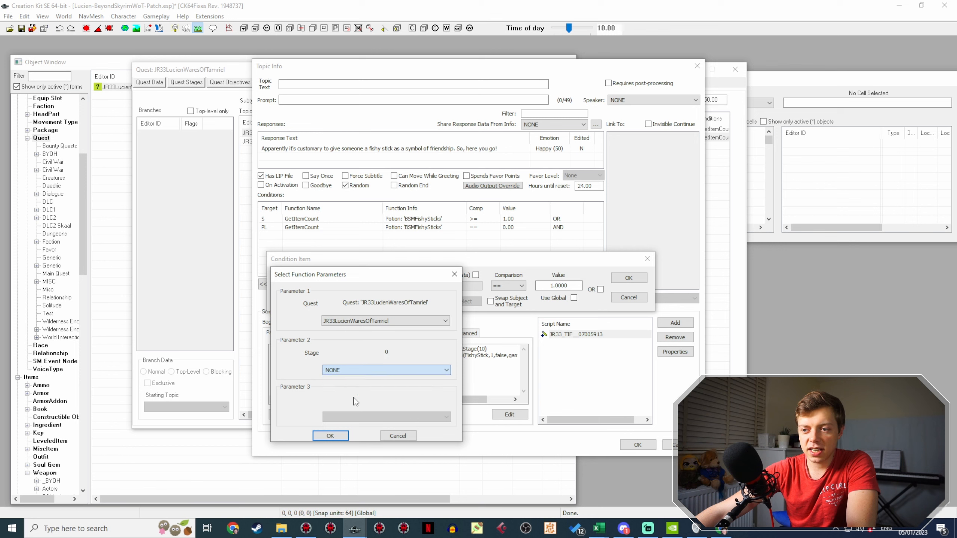
click(330, 436)
Step: Set the GetStageDone comparison value to 0, then save the condition and the topic info
click(551, 285)
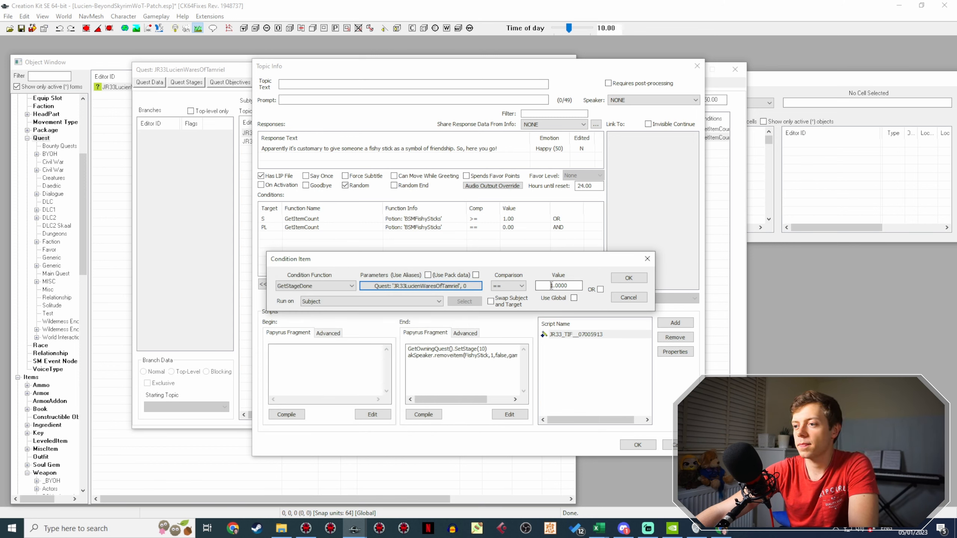
double_click(551, 285)
text(0)
click(628, 278)
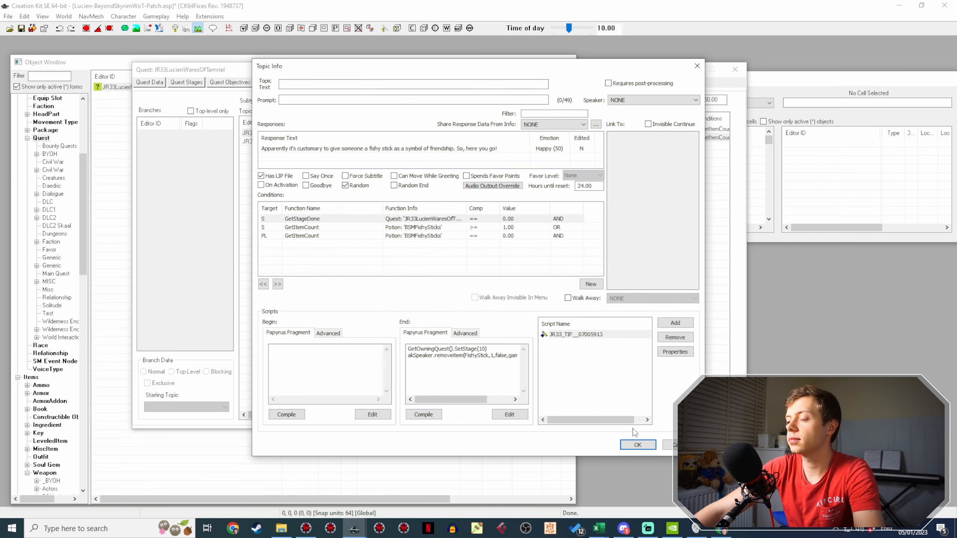
click(637, 446)
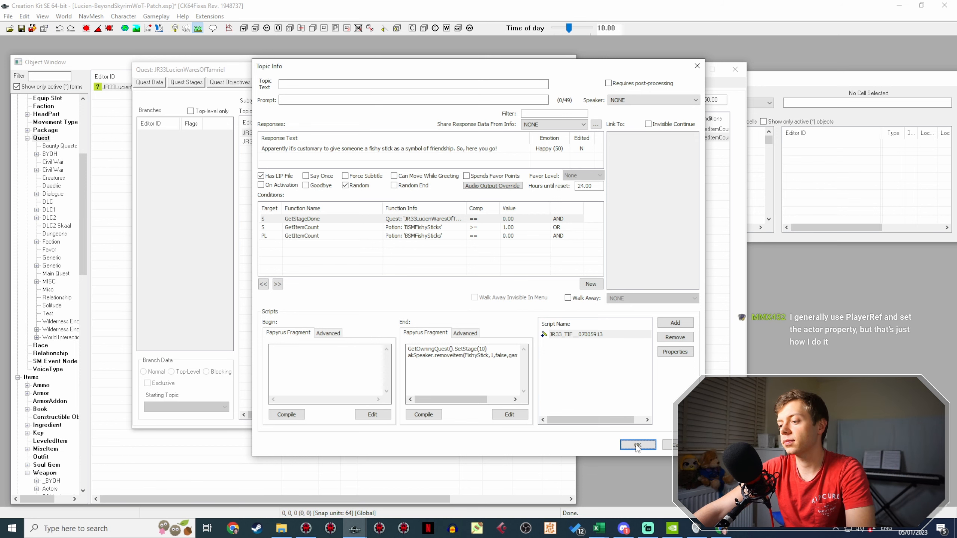
Step: Add stages 0 and 10 to the JR33LucienWaresOfTamriel quest and mark stage 0 as the start-up stage
click(199, 84)
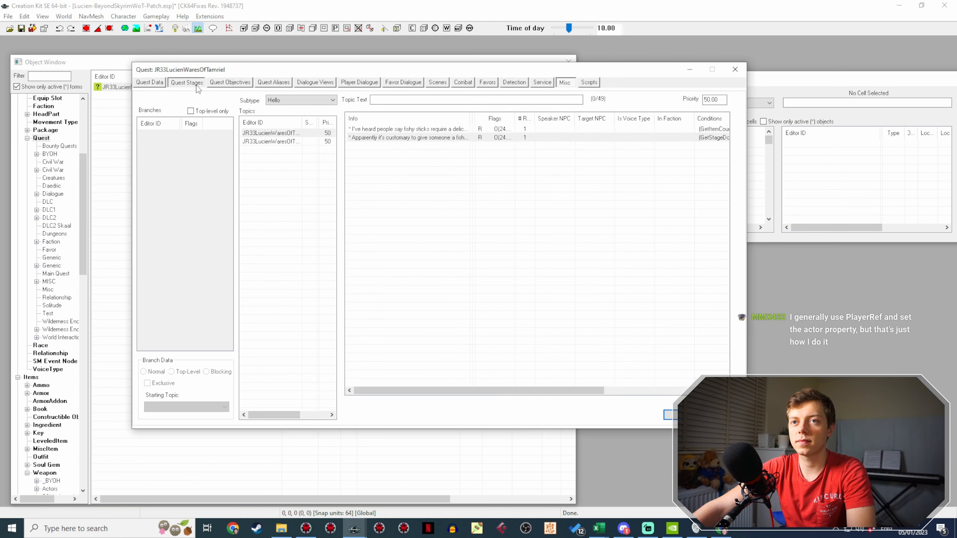
right_click(232, 136)
click(238, 139)
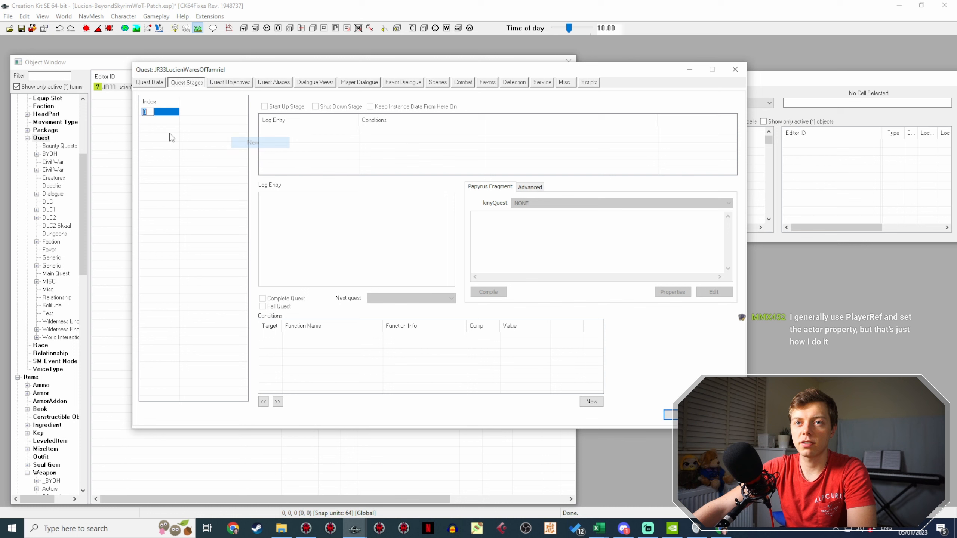
right_click(176, 138)
click(196, 143)
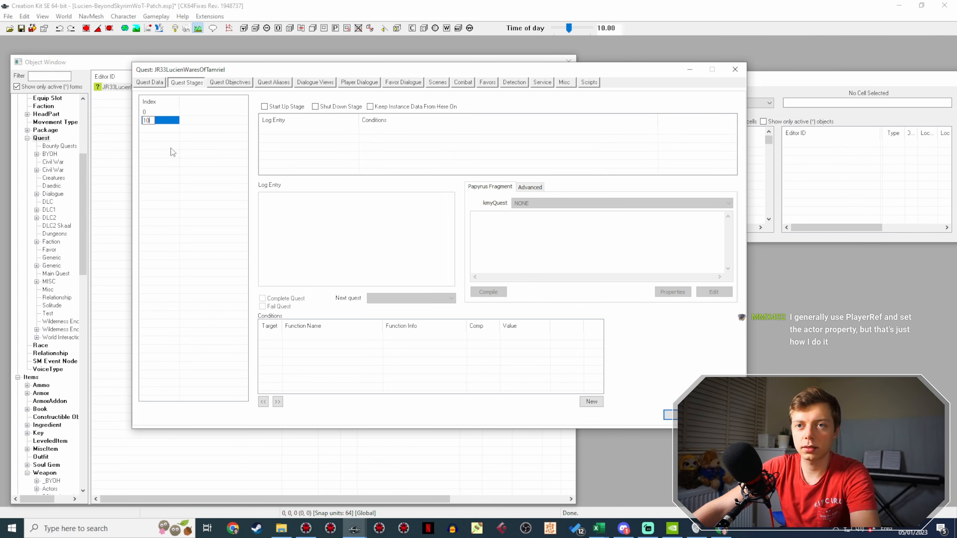
key(Return)
click(159, 109)
click(266, 109)
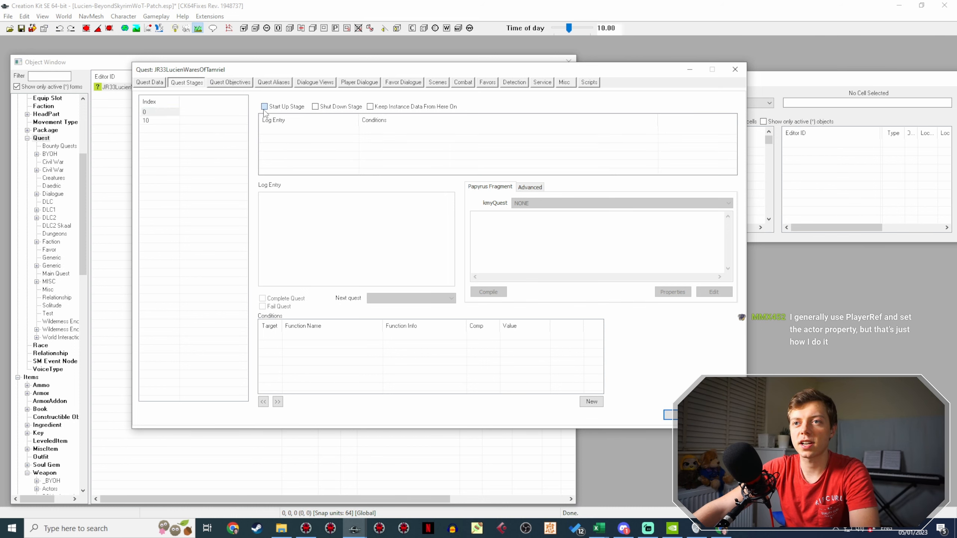
click(213, 137)
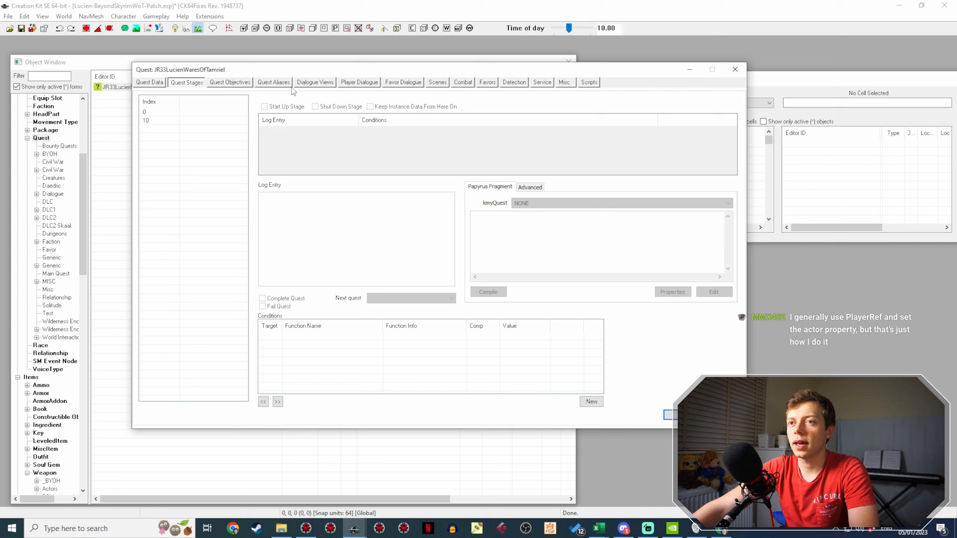
Step: Reopen the Hello response about giving someone a fishy stick as a symbol of friendship
click(571, 85)
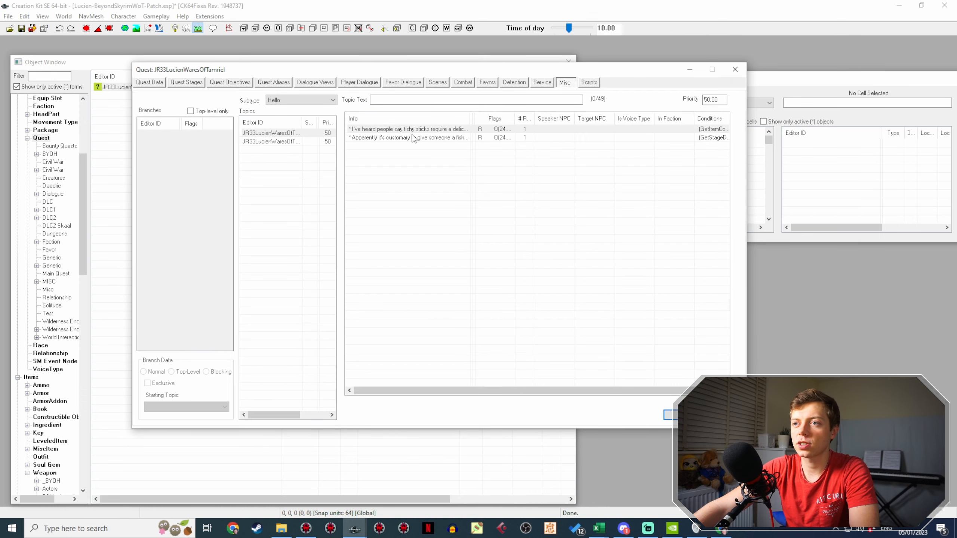
double_click(410, 138)
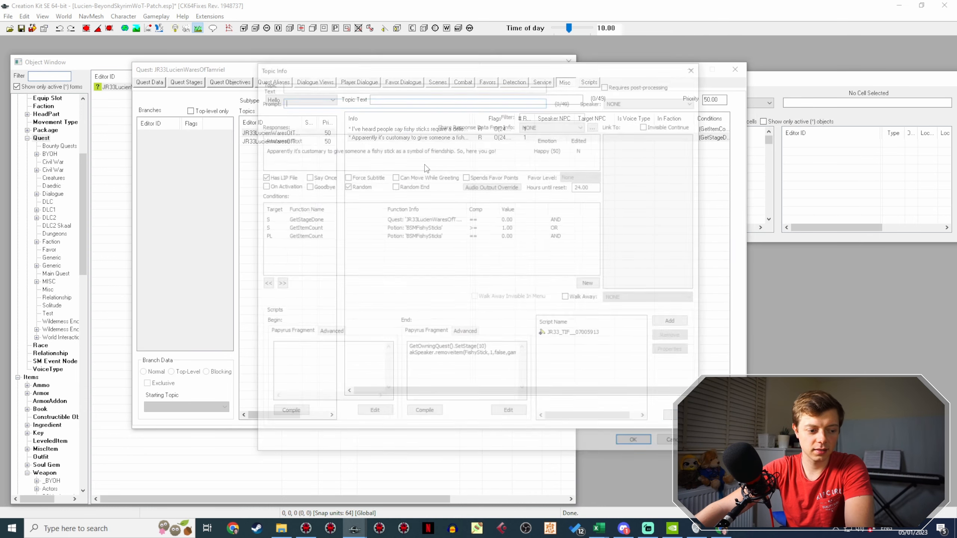